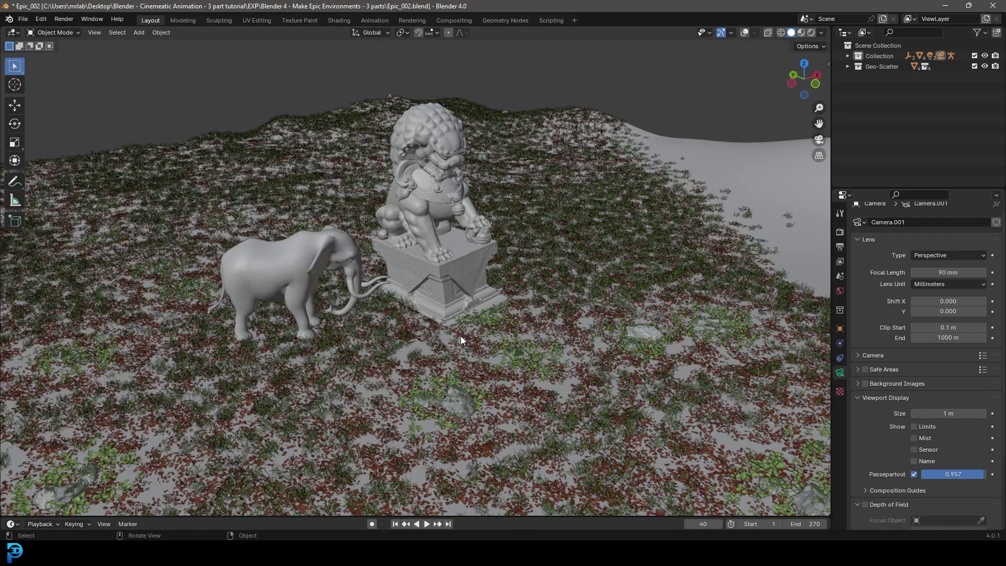
# - Preview the elephant and lion scene through the camera by playing the animation from frame 1
pyautogui.press('KP_0')
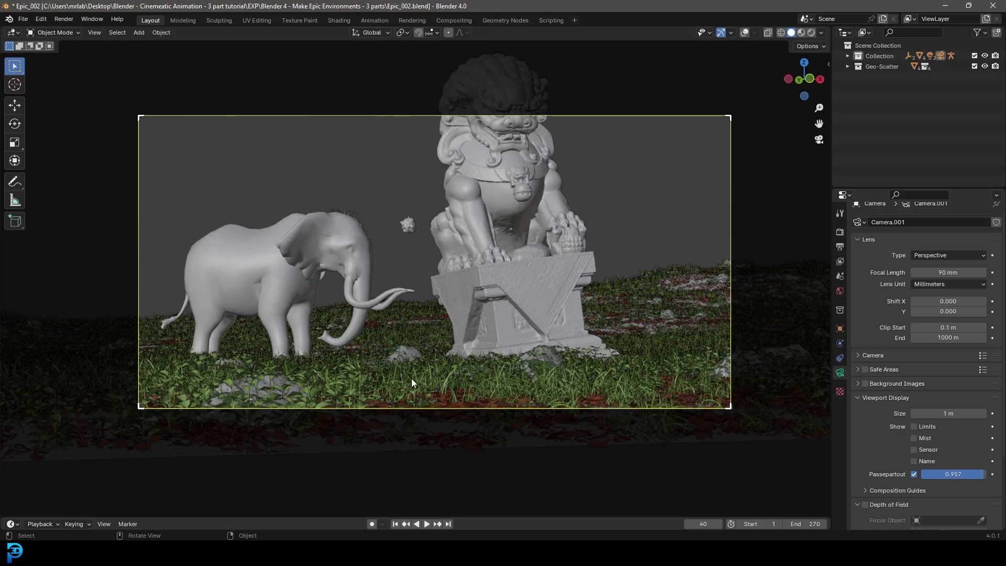
pyautogui.scroll(3, 445, 367)
pyautogui.hotkey('shift', 'Left')
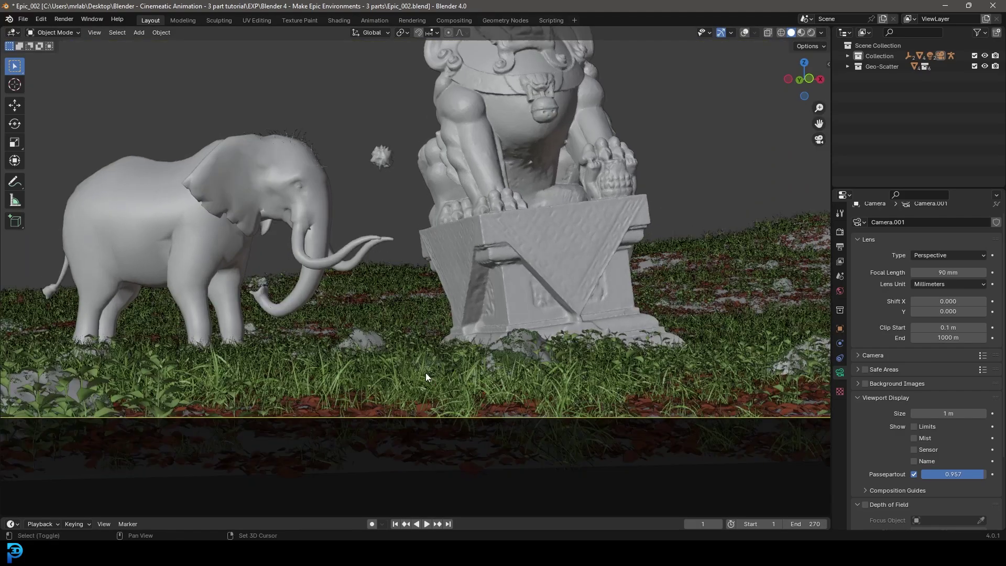
pyautogui.press('space')
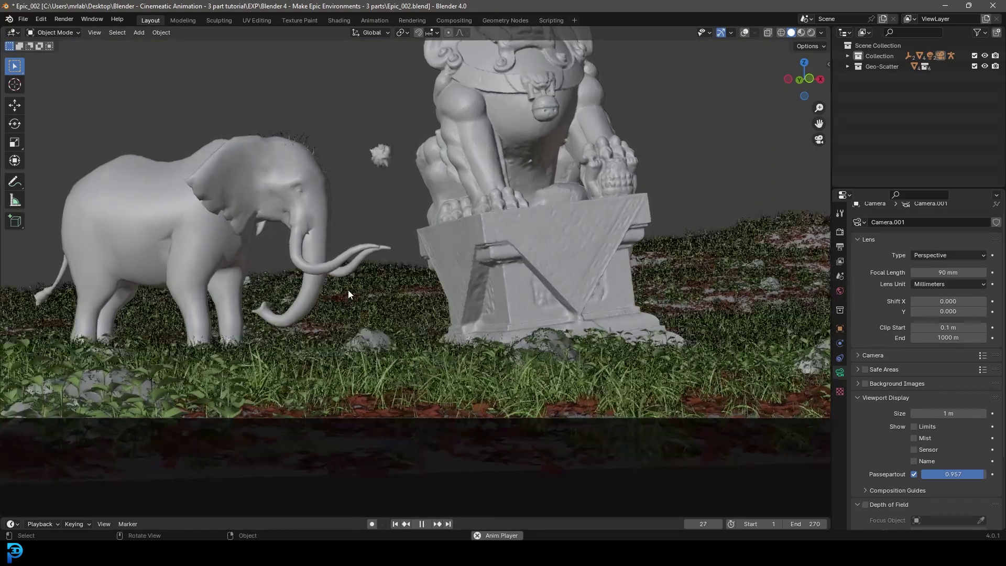
pyautogui.scroll(-3, 406, 293)
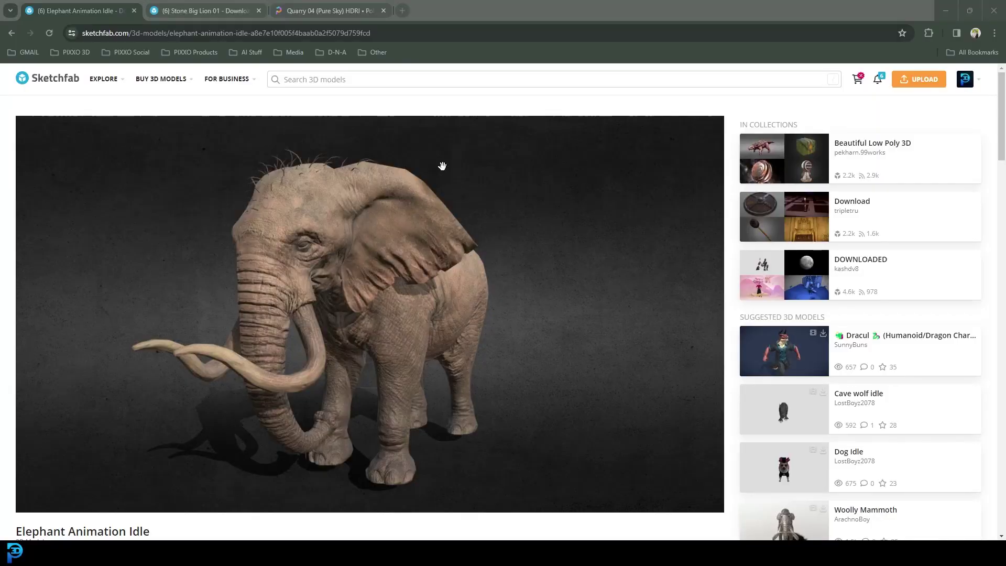
# - Switch to the browser and show the available download formats for Sketchfab's Elephant Animation Idle model
pyautogui.moveTo(378, 160)
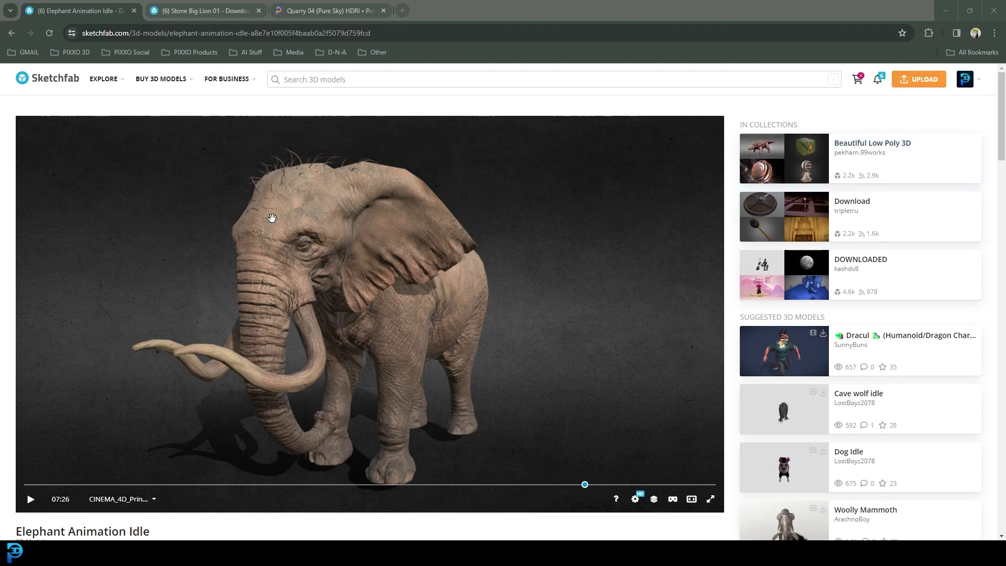
pyautogui.scroll(-4, 107, 426)
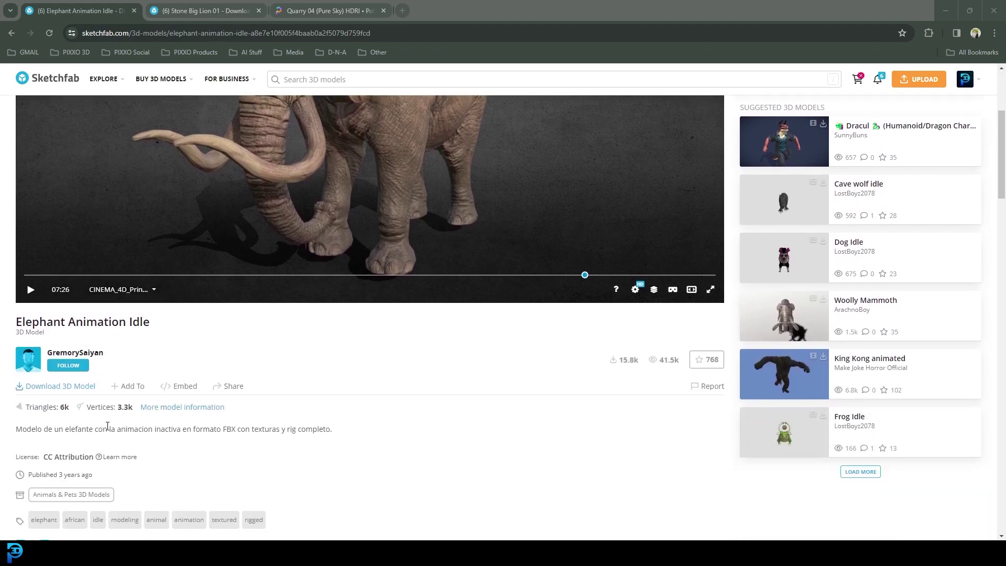
pyautogui.click(68, 389)
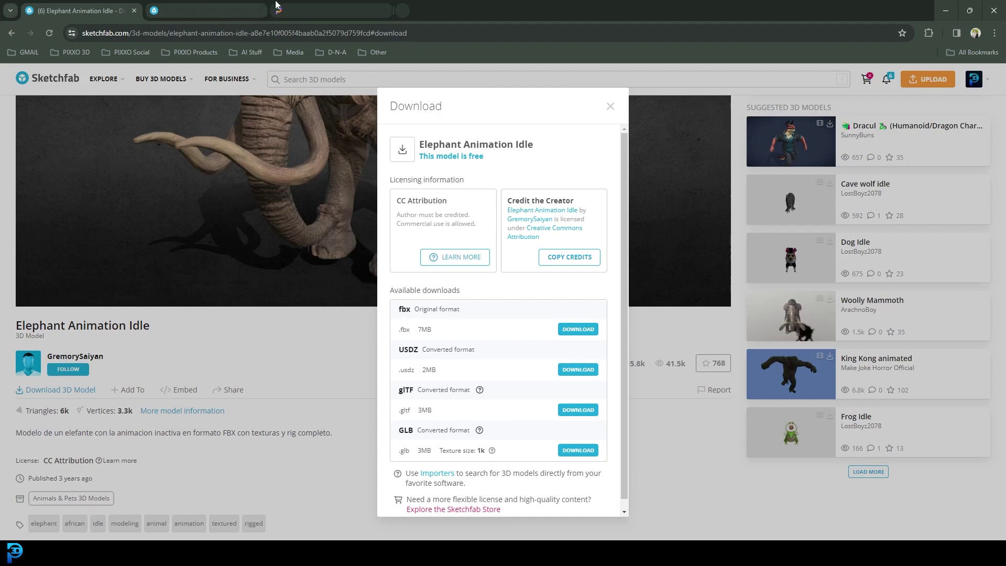
# - Show the available download formats for the Stone Big Lion 01 model on Sketchfab
pyautogui.click(205, 10)
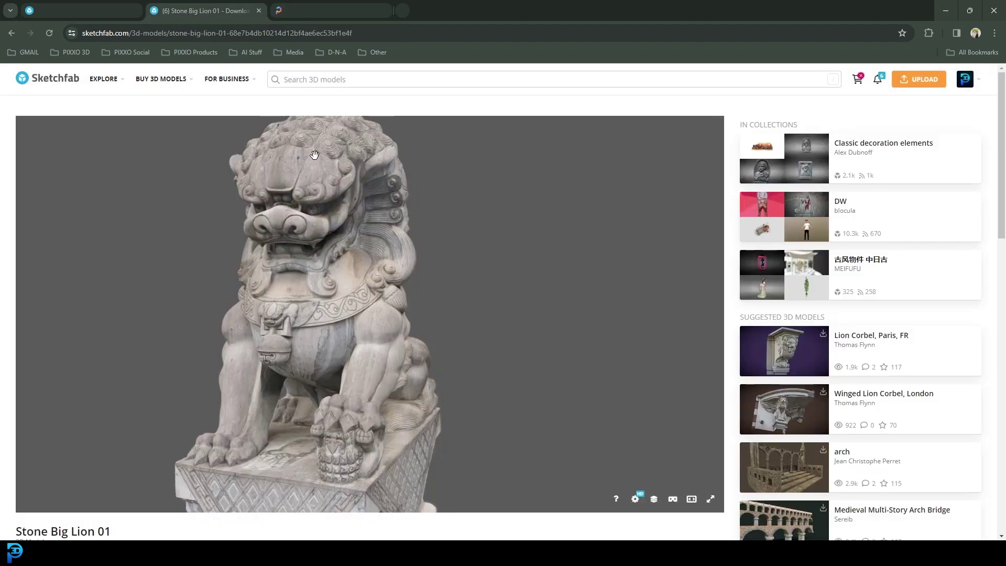
pyautogui.scroll(-3, 159, 370)
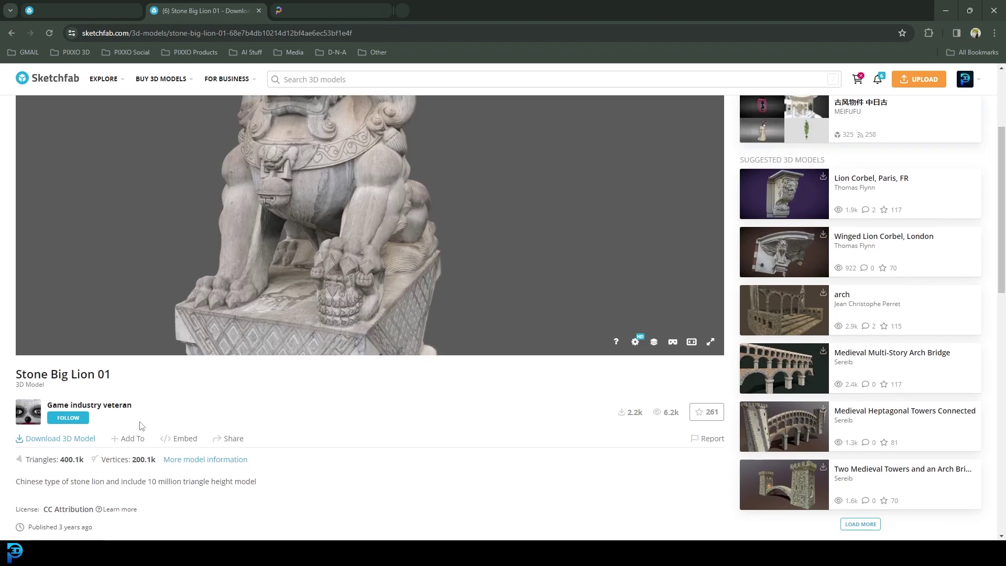
pyautogui.click(71, 440)
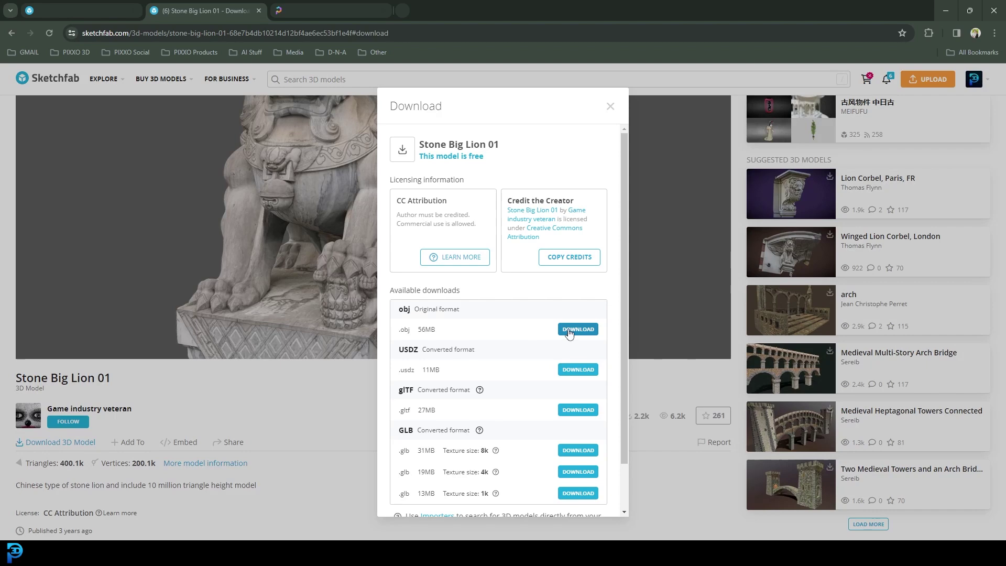
# - Review the Quarry 04 (Pure Sky) HDRI page on Poly Haven, including its resolution and format options
pyautogui.click(318, 6)
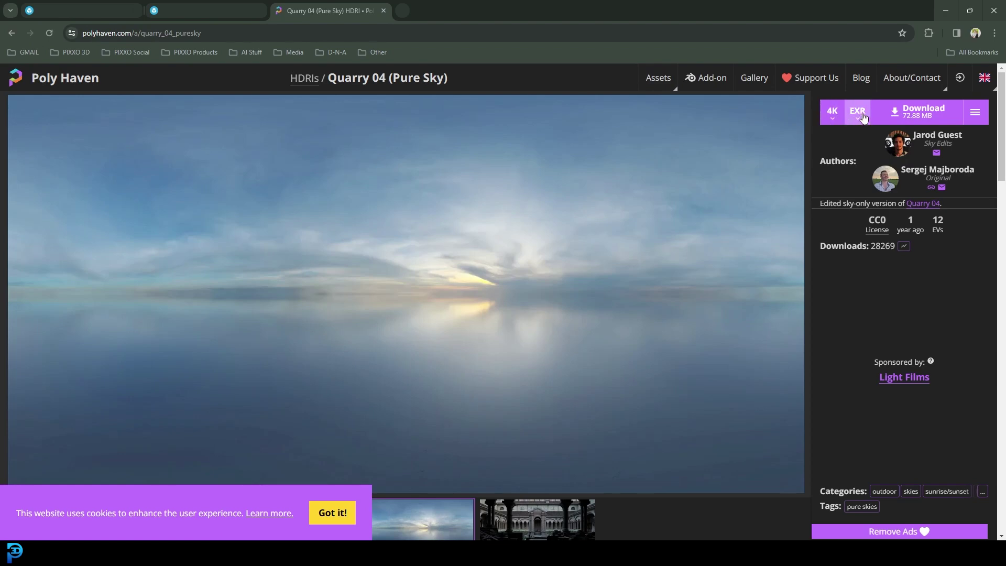
pyautogui.scroll(-3, 522, 460)
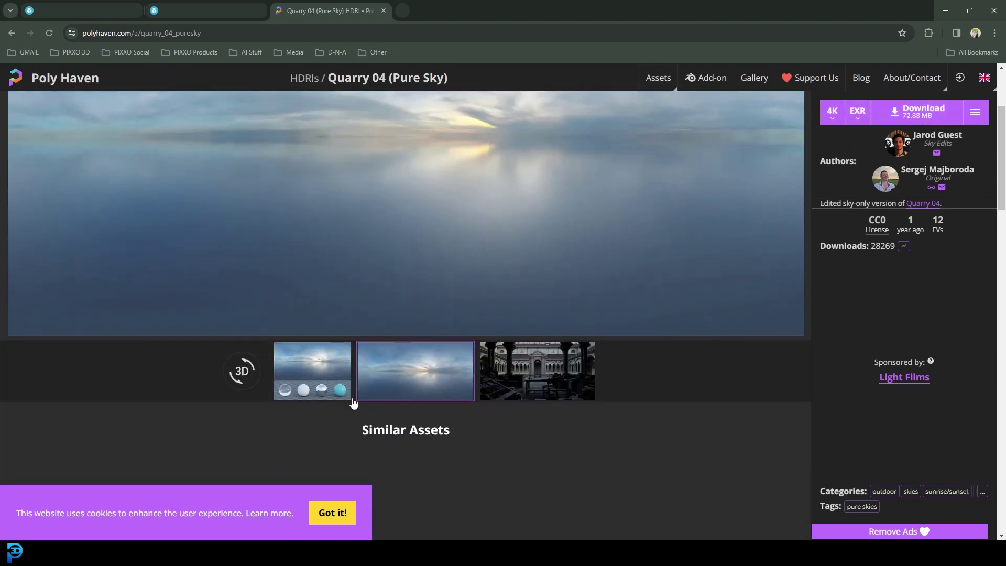
pyautogui.scroll(2, 669, 456)
# - Close the download options on the Stone Big Lion 01 and Elephant Animation Idle model pages
pyautogui.click(219, 11)
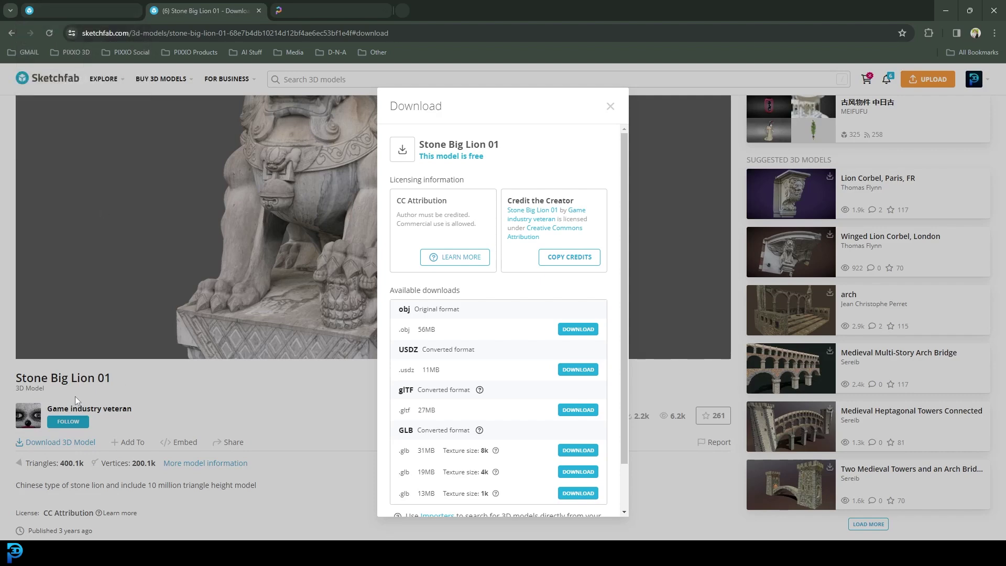
pyautogui.click(224, 382)
pyautogui.scroll(-1, 68, 390)
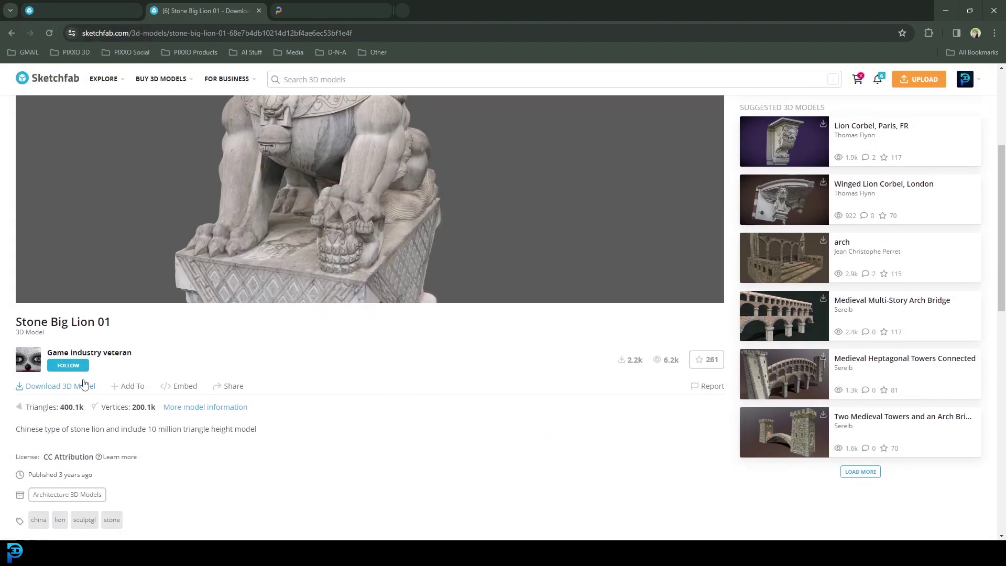
pyautogui.hotkey('ctrl', 'shift', 'Tab')
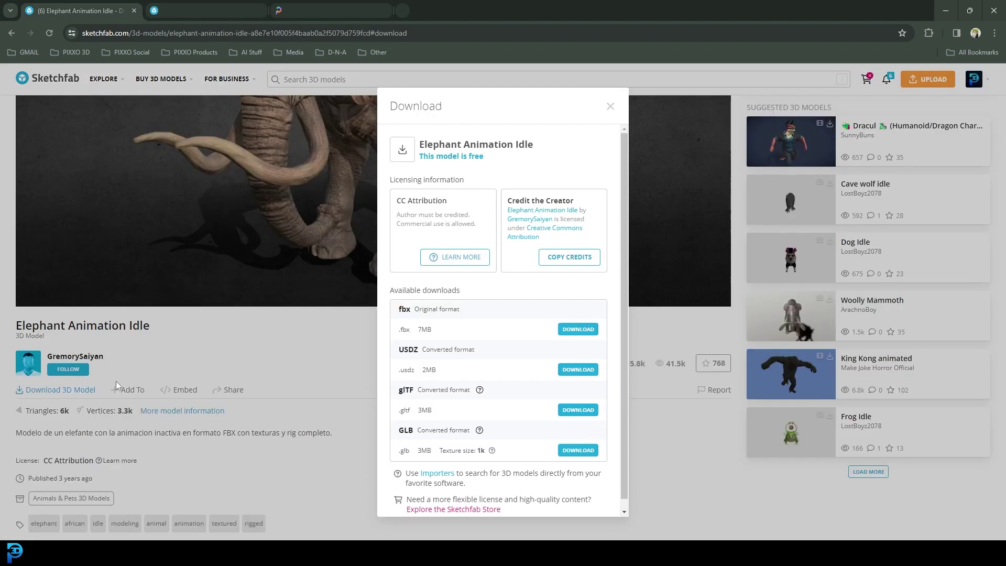
pyautogui.click(213, 356)
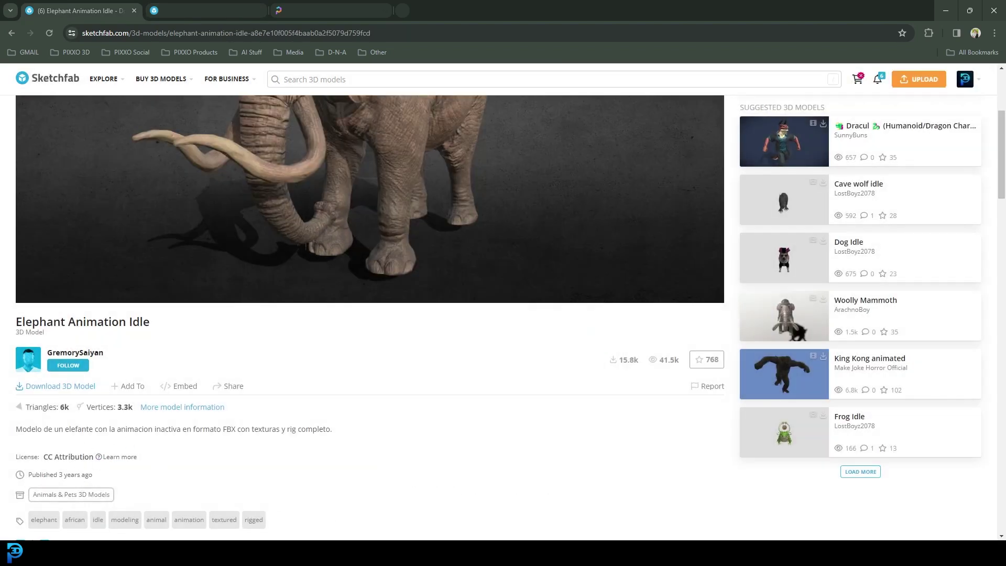
# - Open the Downloads folder in File Explorer and extract the elephant-animation-idle archive there
pyautogui.press('super+e')
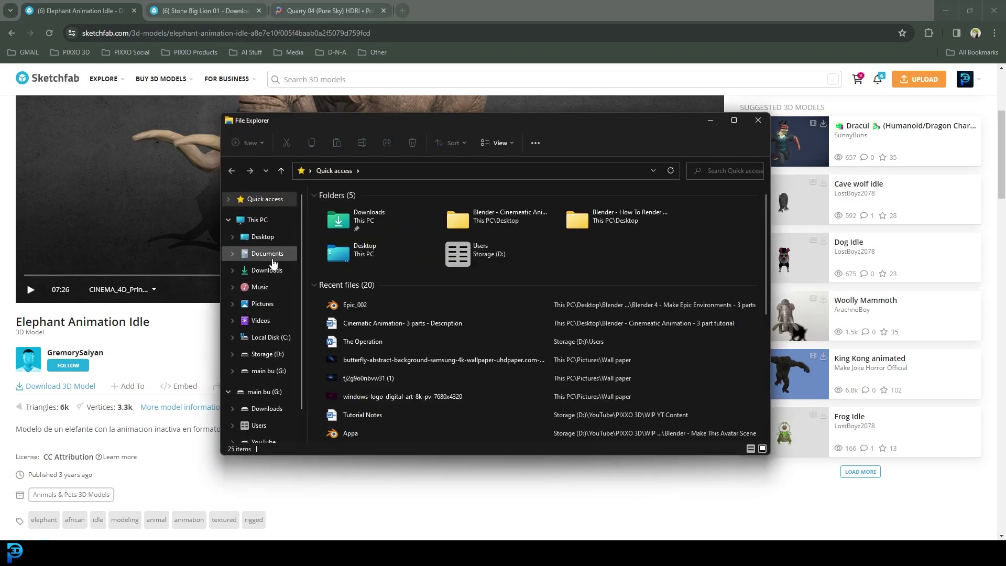
pyautogui.click(267, 270)
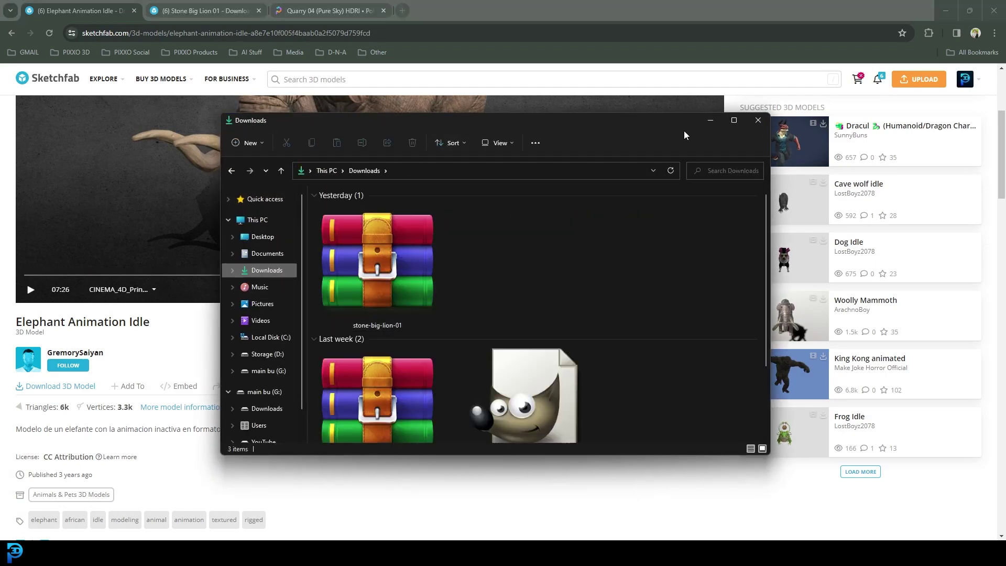
pyautogui.click(733, 120)
pyautogui.rightClick(131, 271)
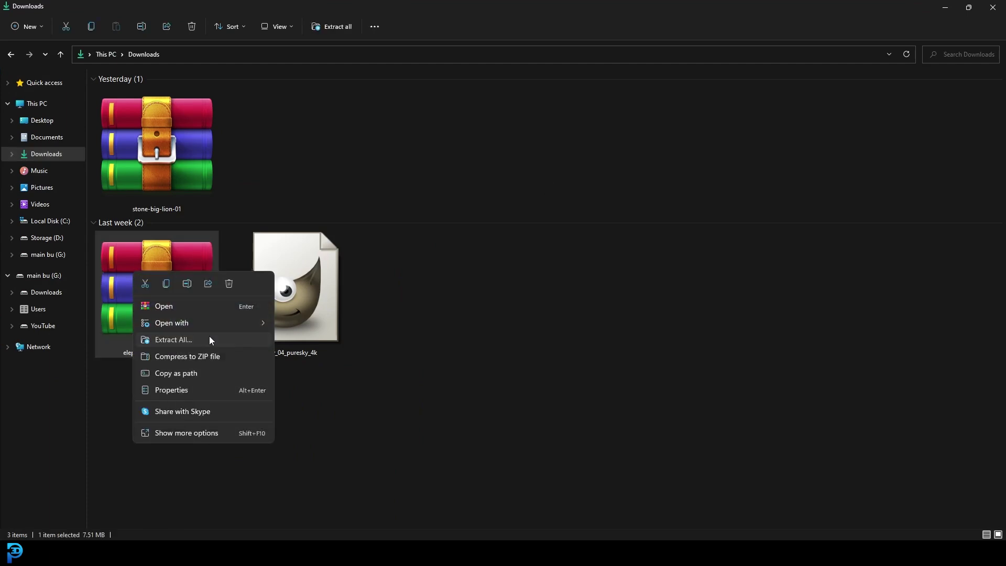
pyautogui.click(209, 340)
pyautogui.click(598, 377)
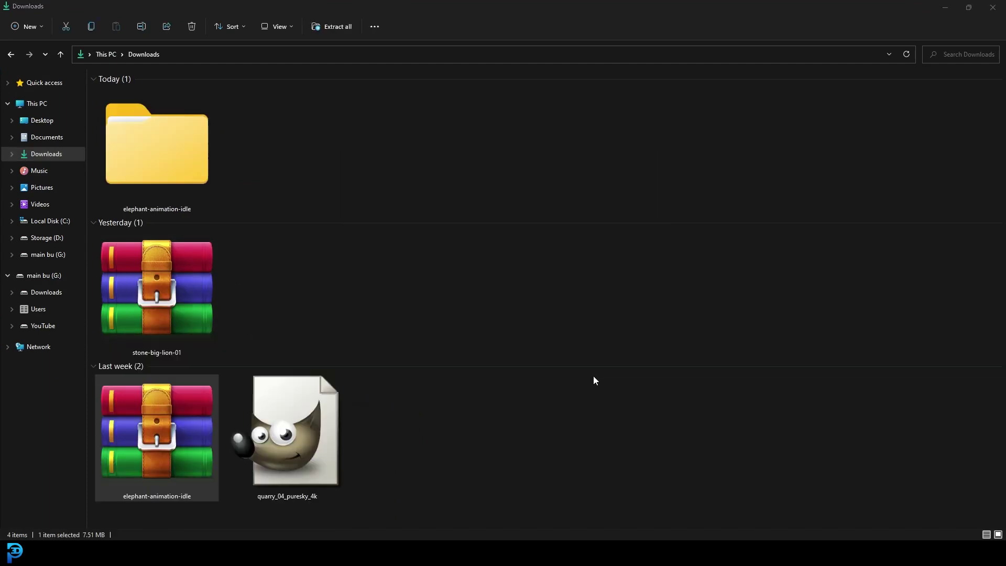
# - Extract the Elephant Idle archive found in the source folder of elephant-animation-idle
pyautogui.doubleClick(136, 149)
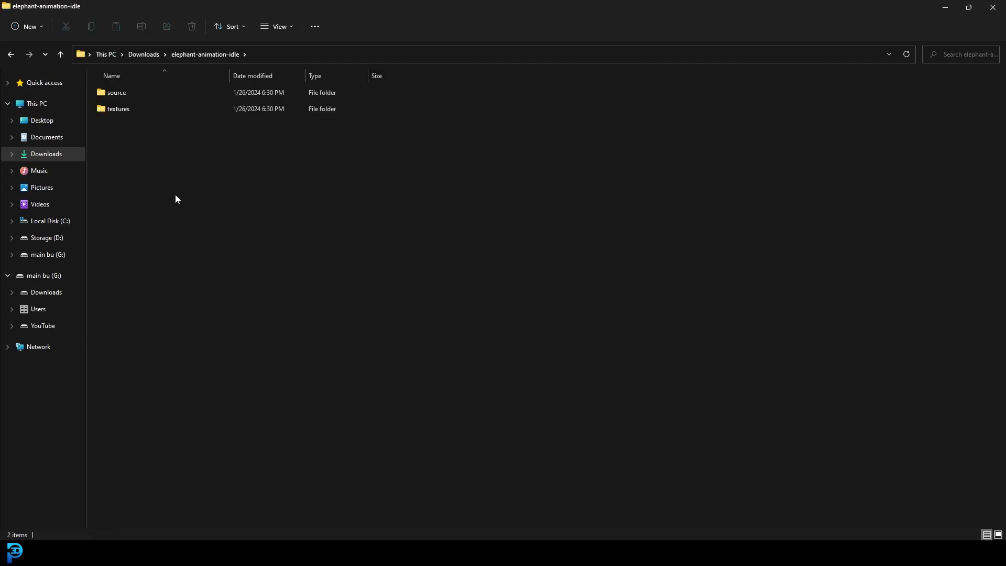
pyautogui.doubleClick(132, 92)
pyautogui.click(62, 54)
pyautogui.doubleClick(123, 92)
pyautogui.rightClick(119, 93)
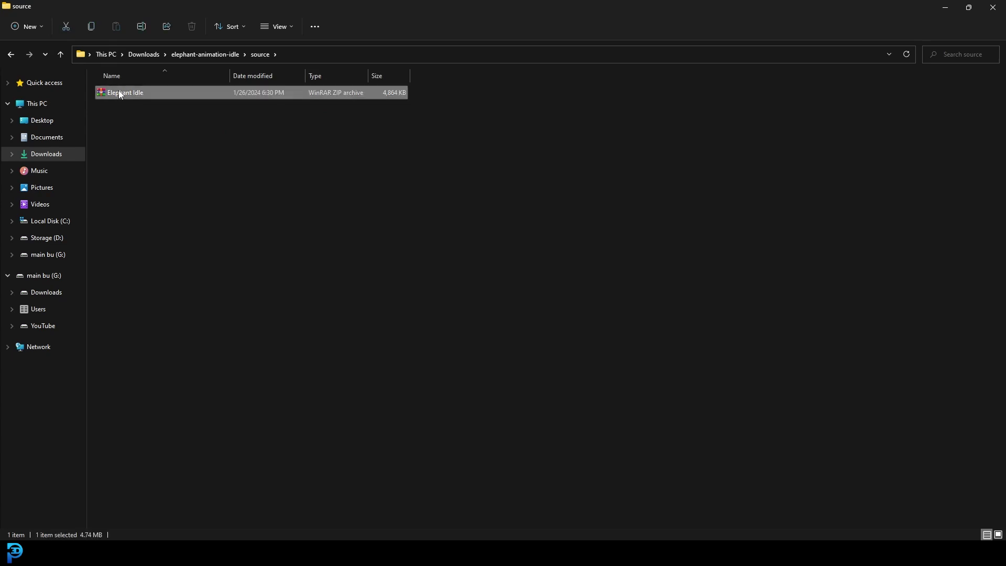
pyautogui.click(161, 159)
pyautogui.click(592, 375)
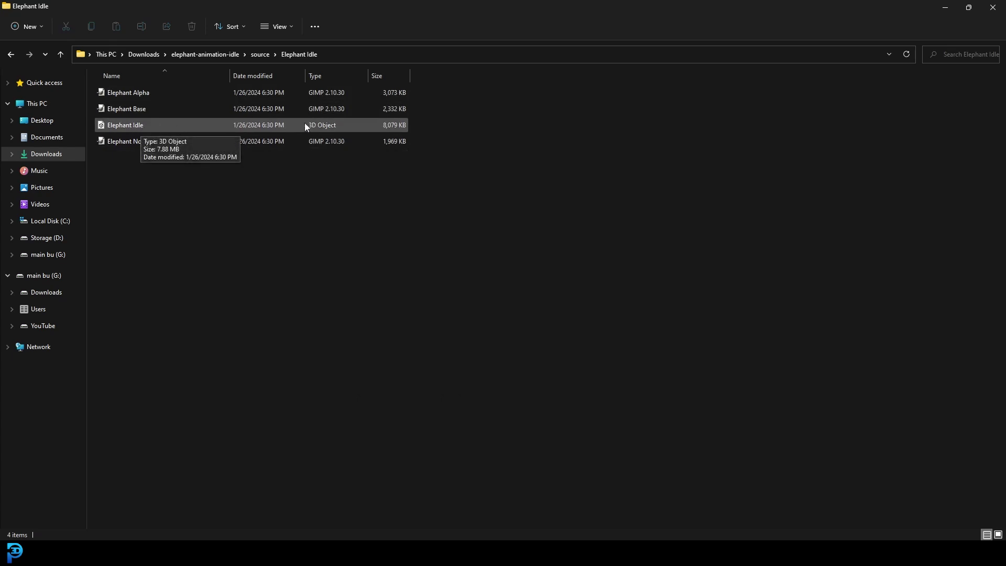
# - Move the extracted Elephant Idle folder into the Tutorial - Cinematic Animation folder on the desktop and open that folder
pyautogui.click(60, 54)
pyautogui.click(163, 173)
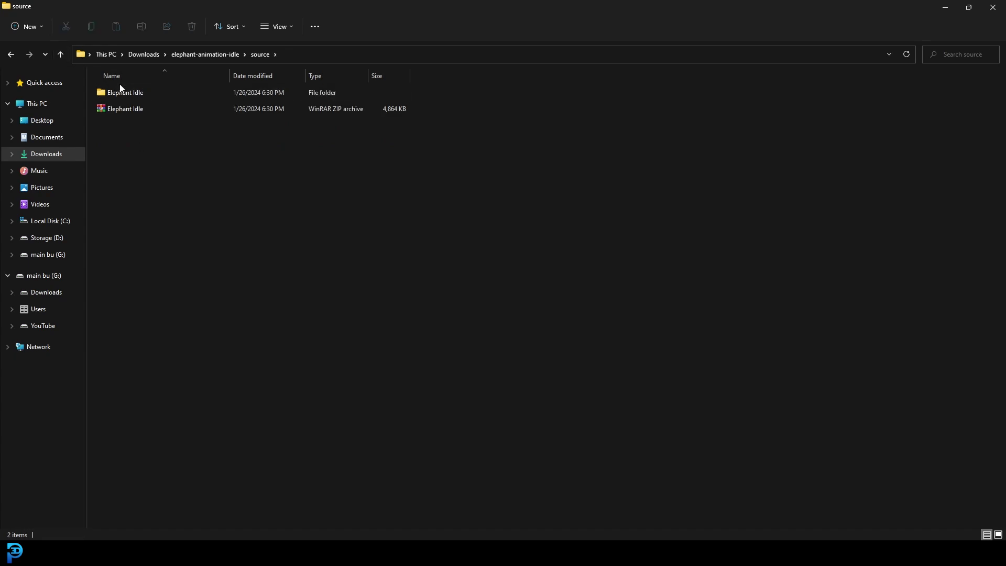
pyautogui.doubleClick(210, 6)
pyautogui.press('super+Home')
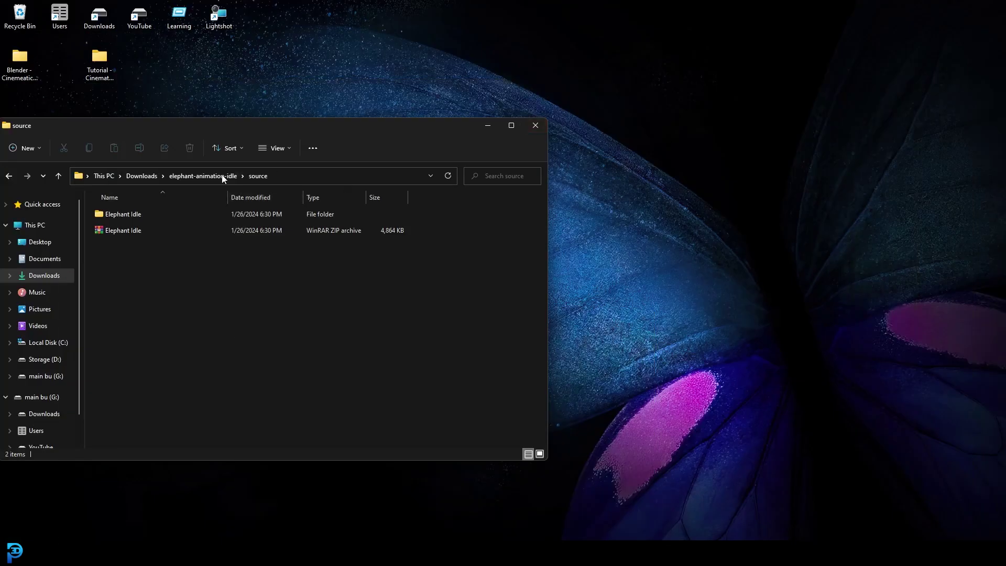
pyautogui.moveTo(112, 220); pyautogui.dragTo(101, 62)
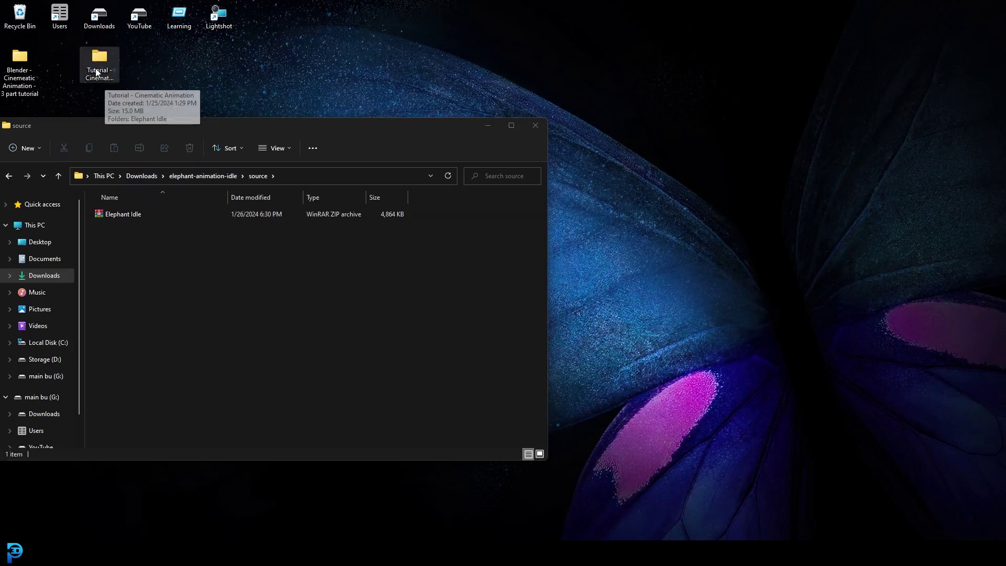
pyautogui.click(104, 79)
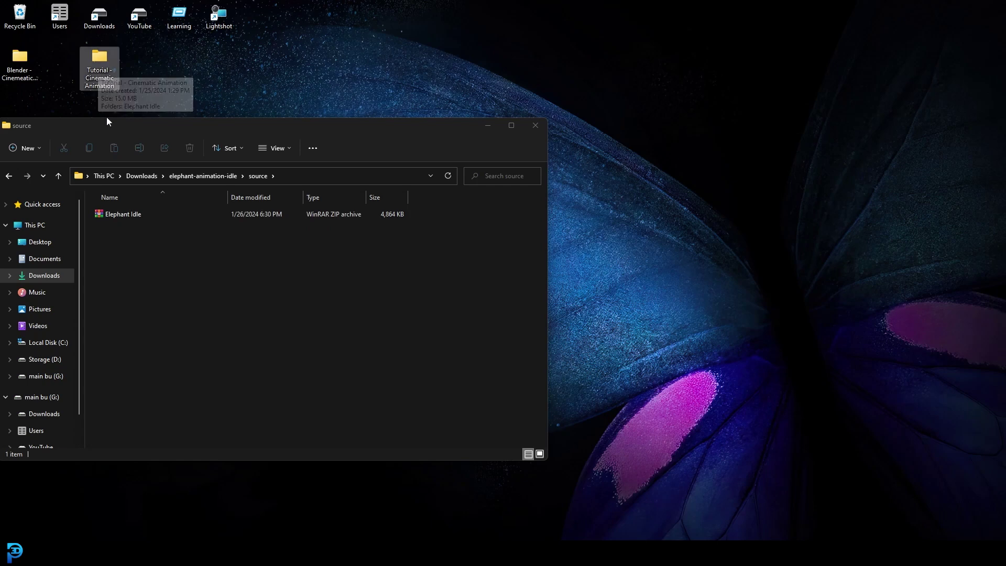
pyautogui.doubleClick(103, 83)
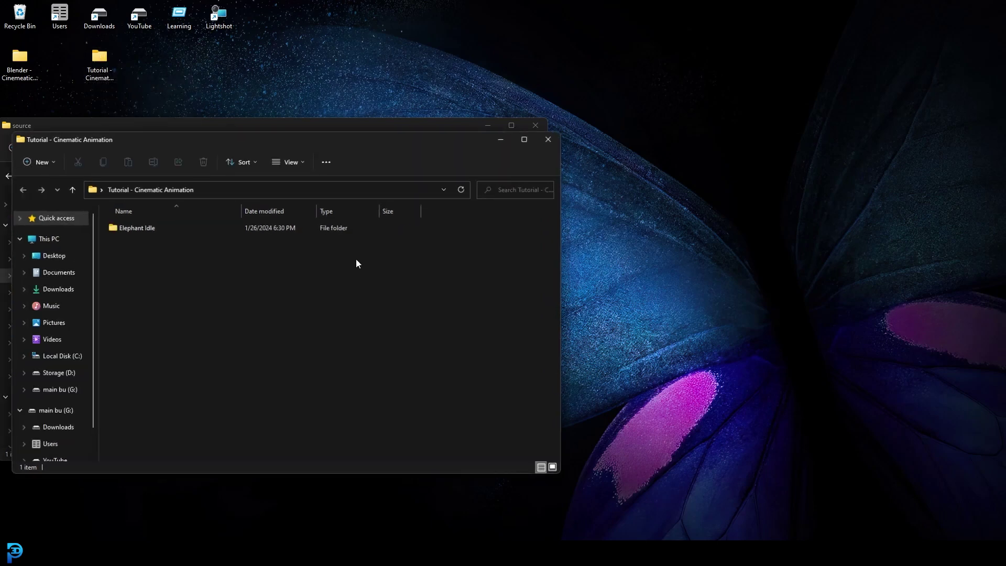
# - Return to the Downloads folder and extract the stone-big-lion-01 archive there
pyautogui.click(459, 129)
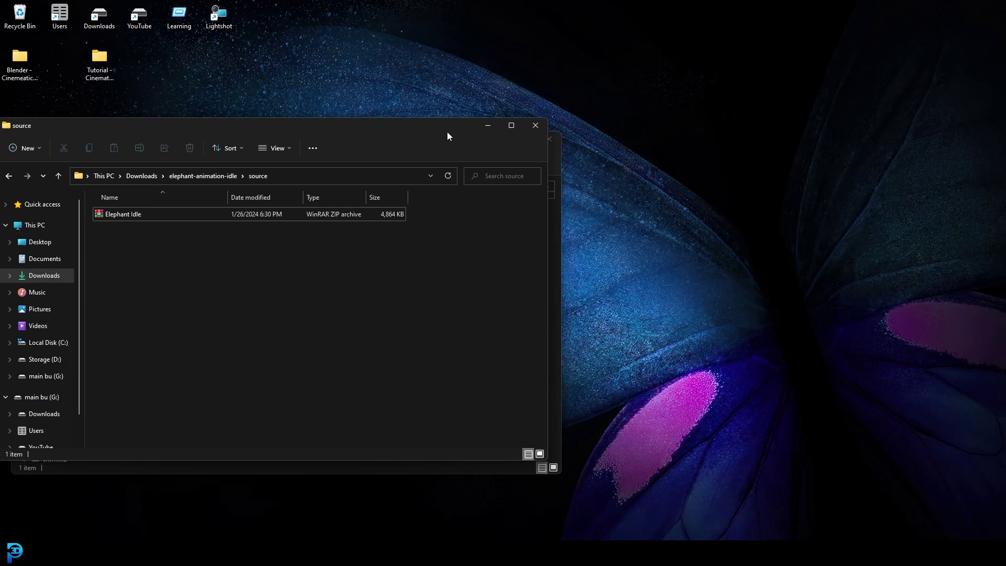
pyautogui.click(58, 176)
pyautogui.click(58, 177)
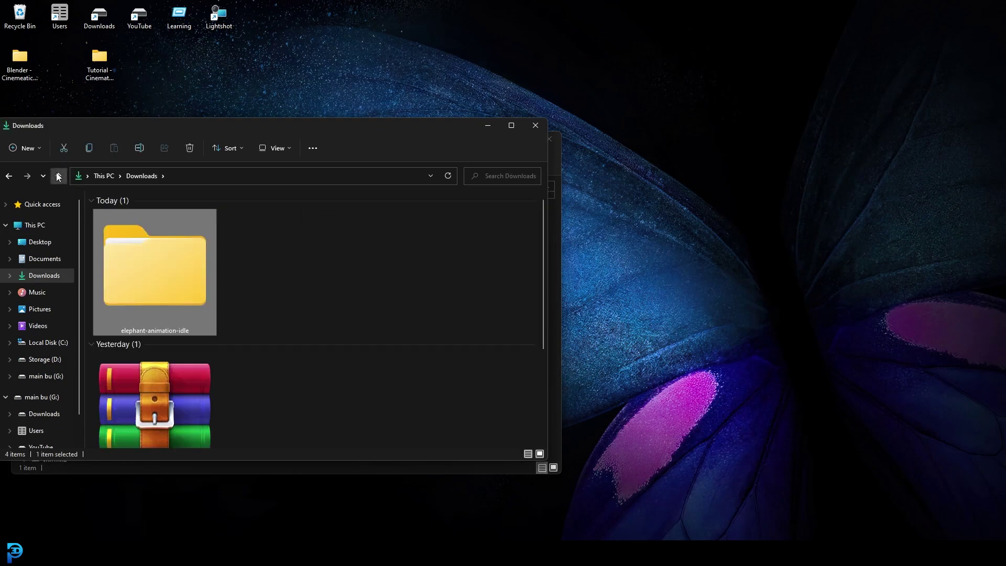
pyautogui.scroll(-3, 267, 293)
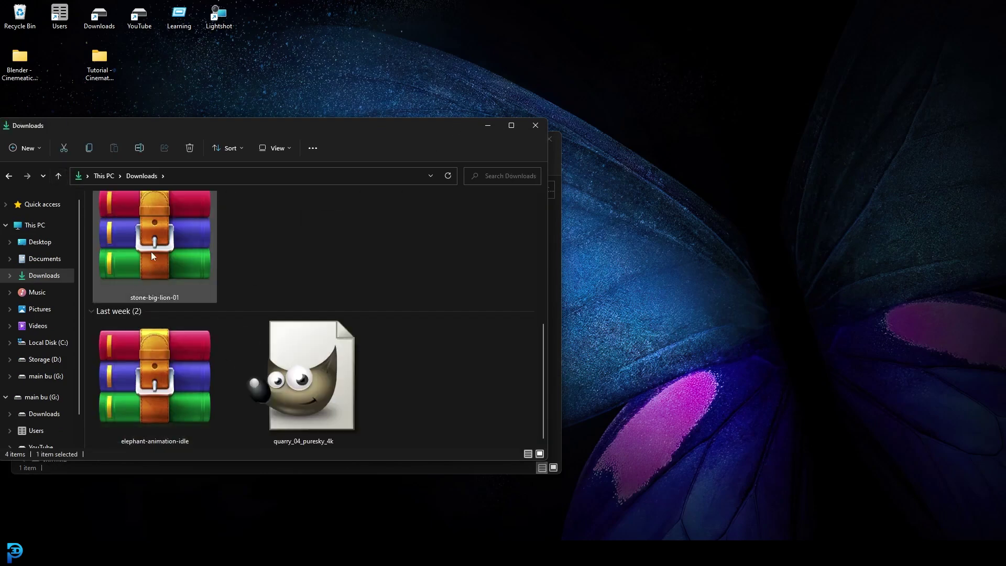
pyautogui.rightClick(139, 237)
pyautogui.click(203, 301)
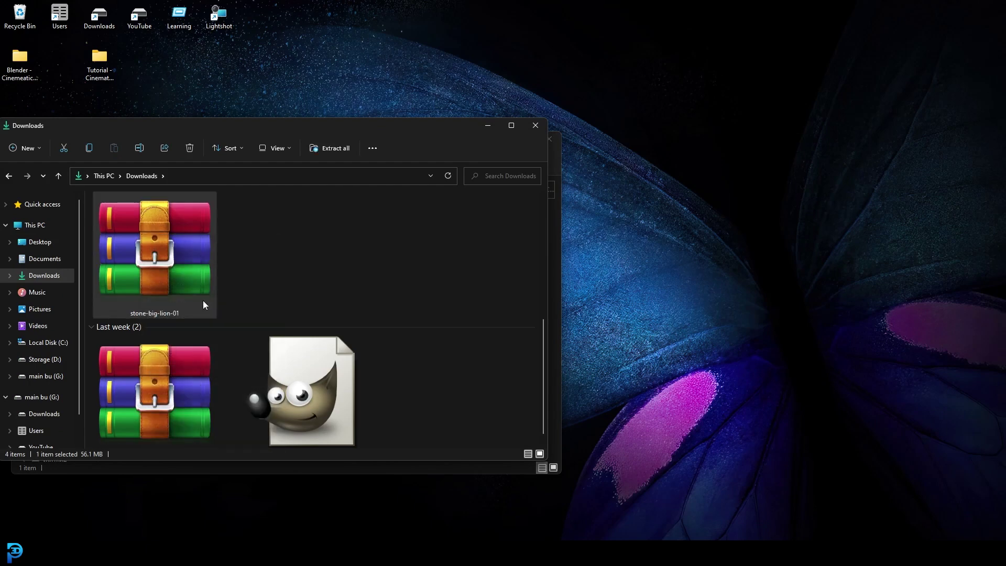
pyautogui.click(597, 377)
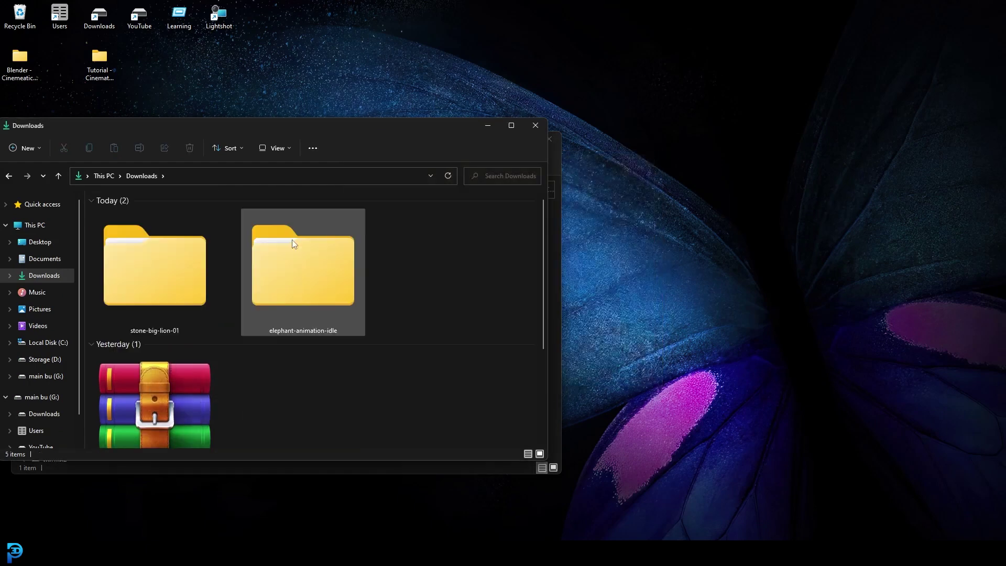
# - Extract the stone_big_lion_01 archive found in the source folder of stone-big-lion-01
pyautogui.doubleClick(149, 265)
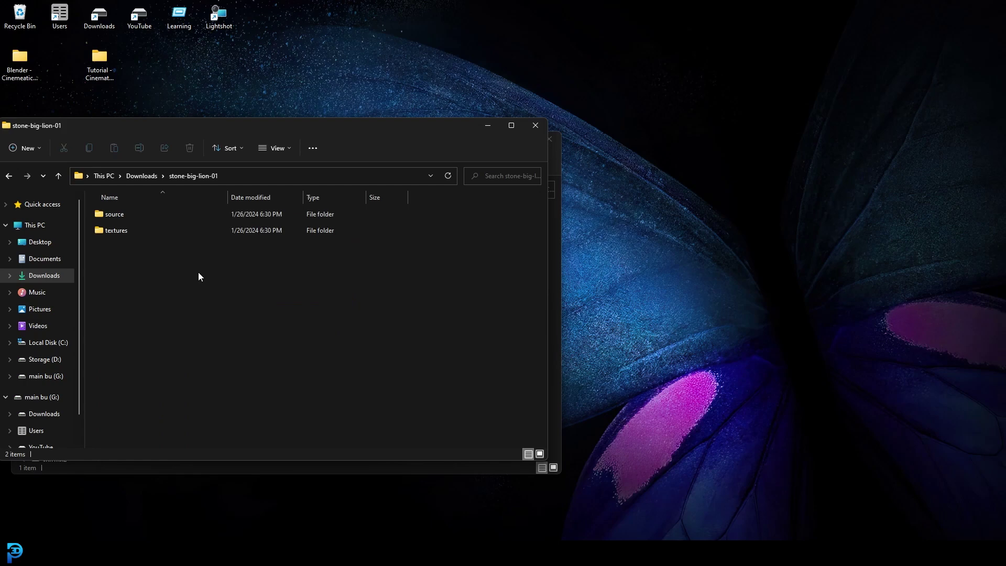
pyautogui.doubleClick(112, 215)
pyautogui.rightClick(112, 215)
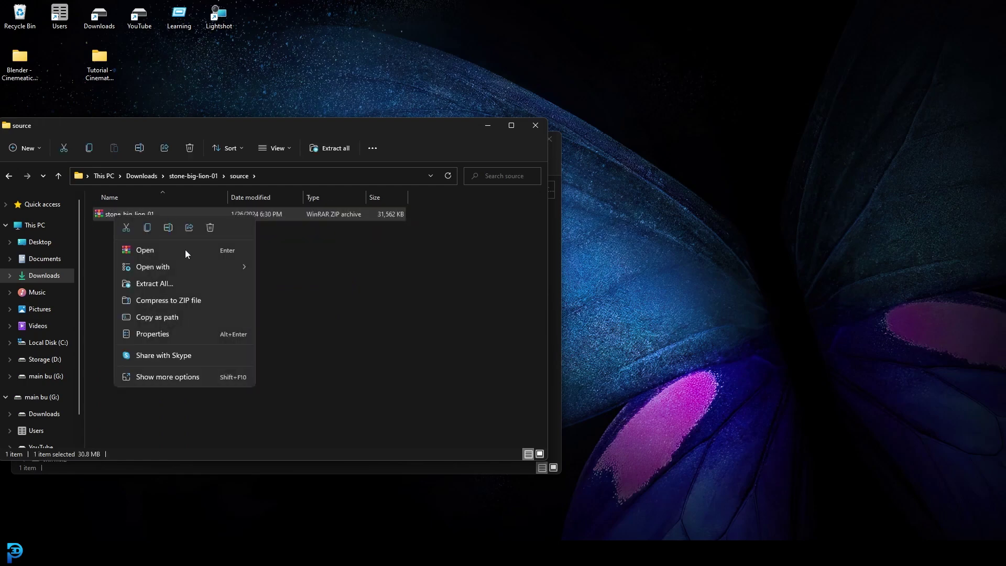
pyautogui.click(177, 283)
pyautogui.click(597, 377)
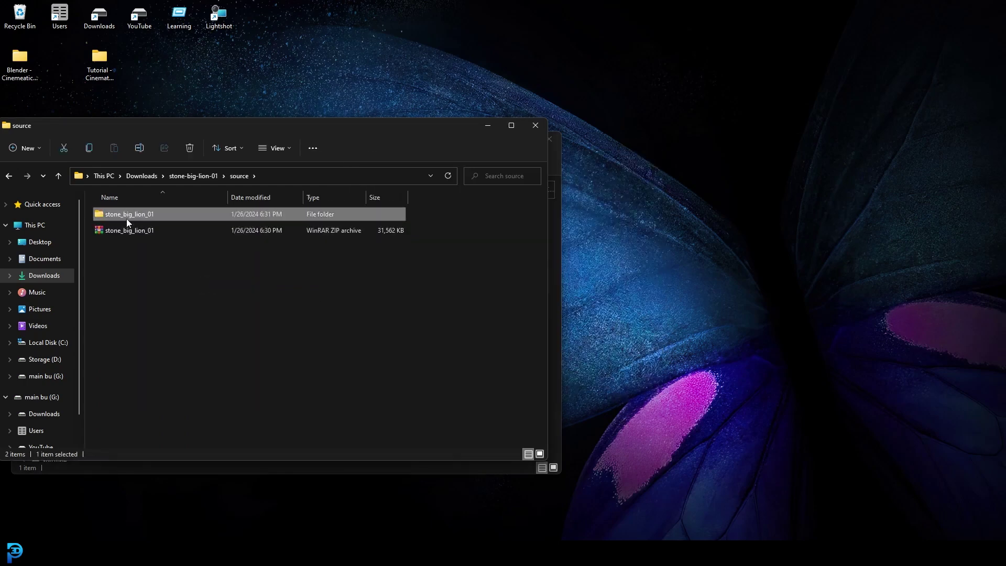
# - Check the extracted stone_big_lion_01 folder's files, move the folder into Tutorial - Cinematic Animation on the desktop and view that folder
pyautogui.doubleClick(127, 214)
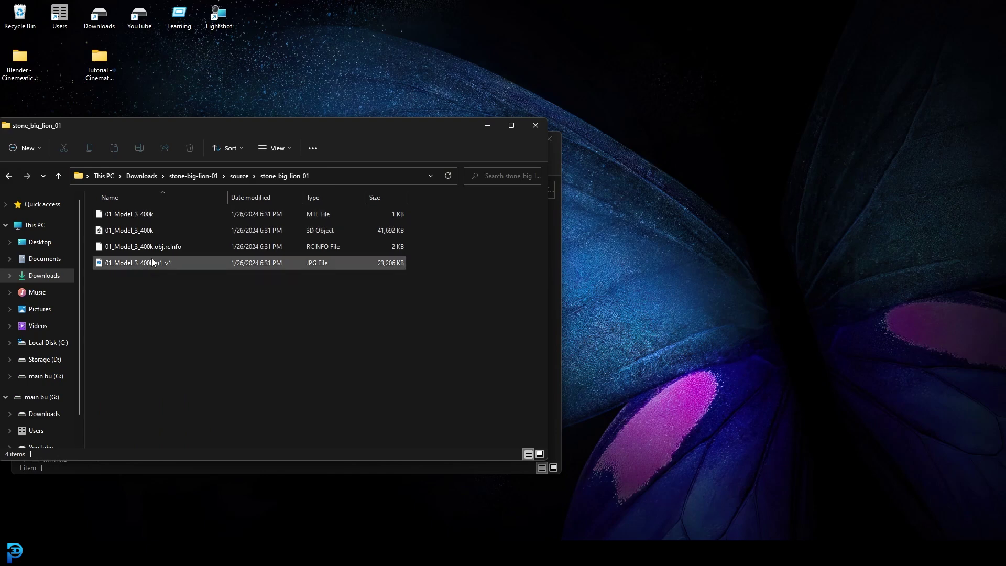
pyautogui.click(58, 175)
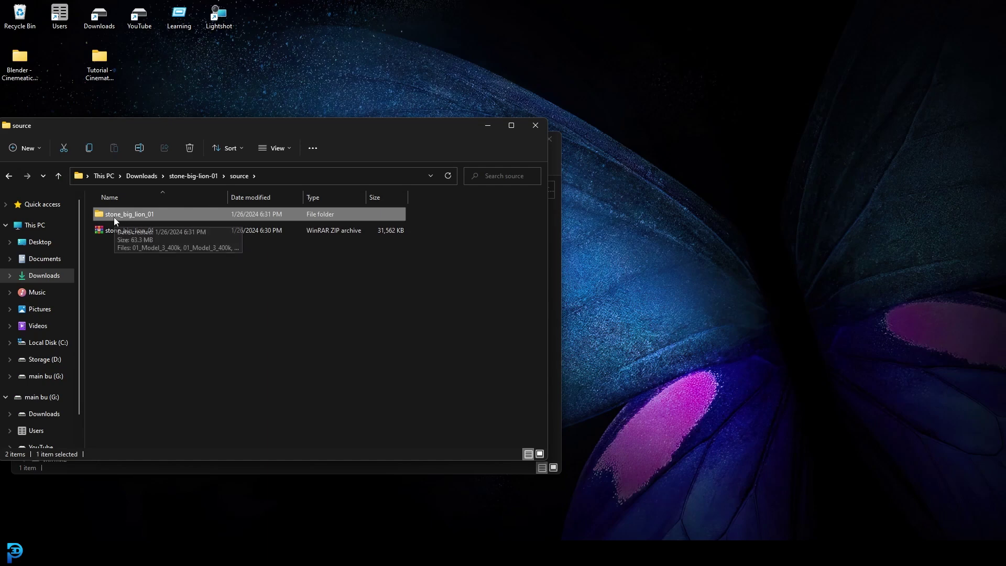
pyautogui.moveTo(122, 216); pyautogui.dragTo(98, 68)
pyautogui.doubleClick(98, 68)
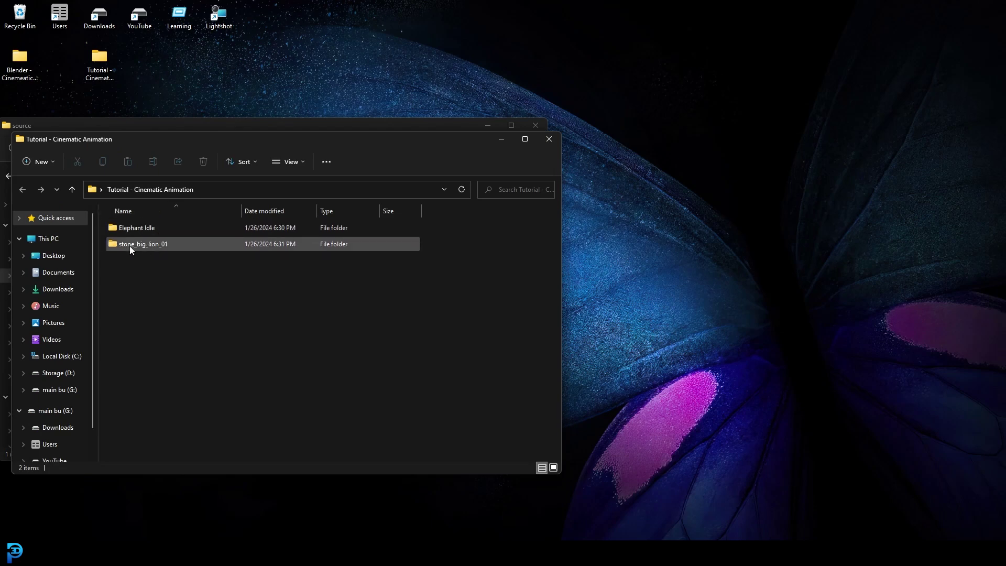
pyautogui.click(543, 143)
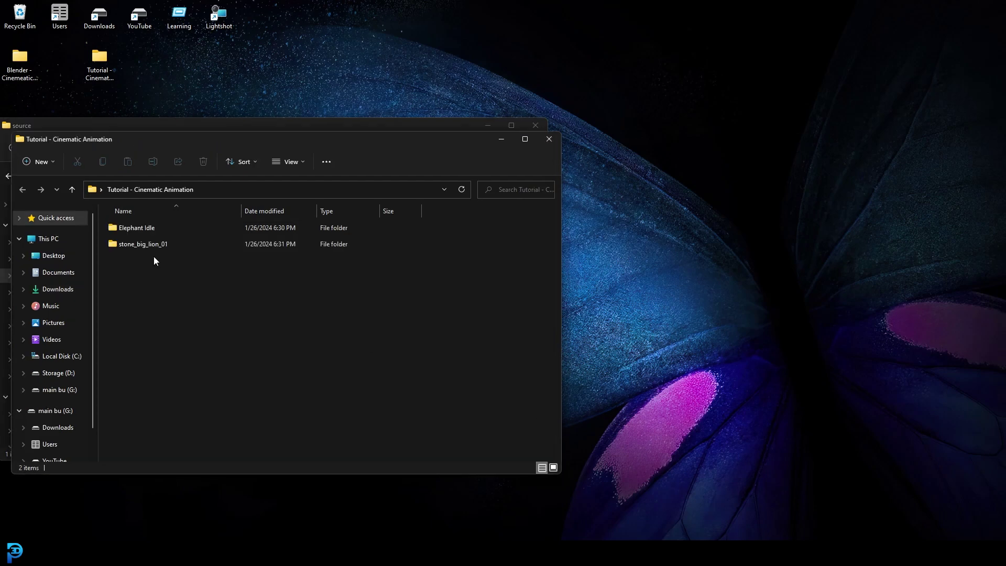
# - Check the properties of quarry_04_puresky_4k in Downloads and move the file into the desktop's Tutorial - Cinematic Animation folder
pyautogui.click(68, 182)
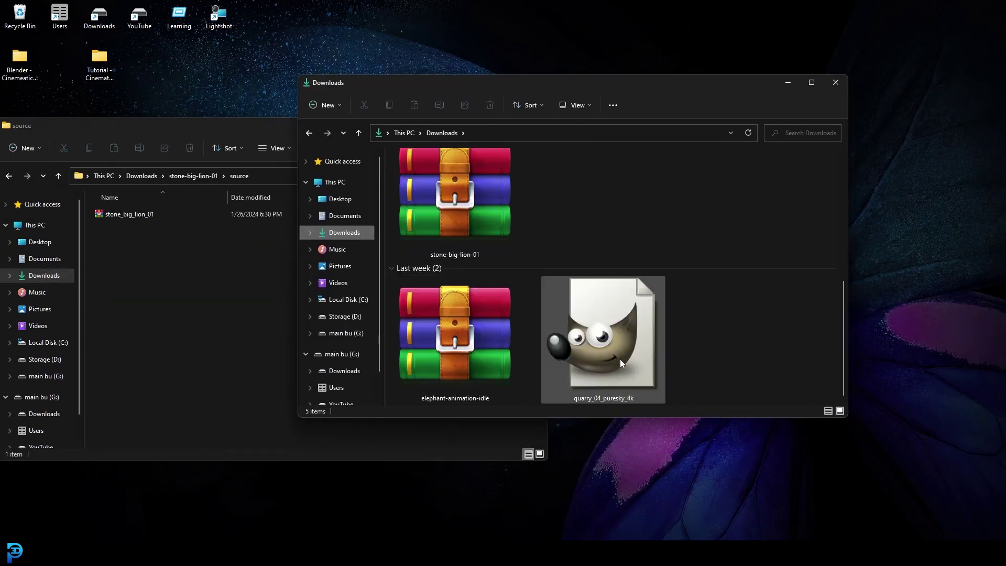
pyautogui.rightClick(615, 330)
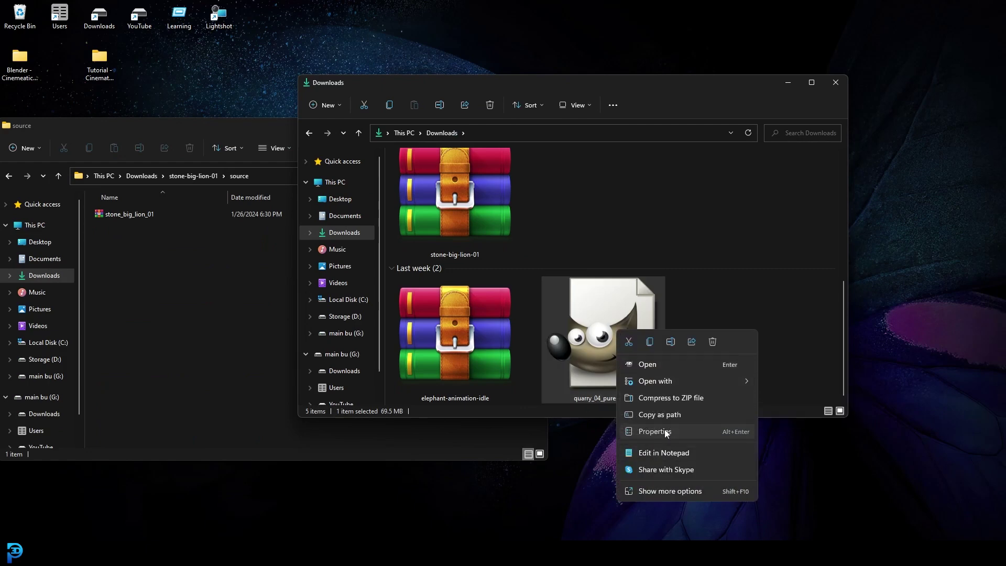
pyautogui.click(644, 432)
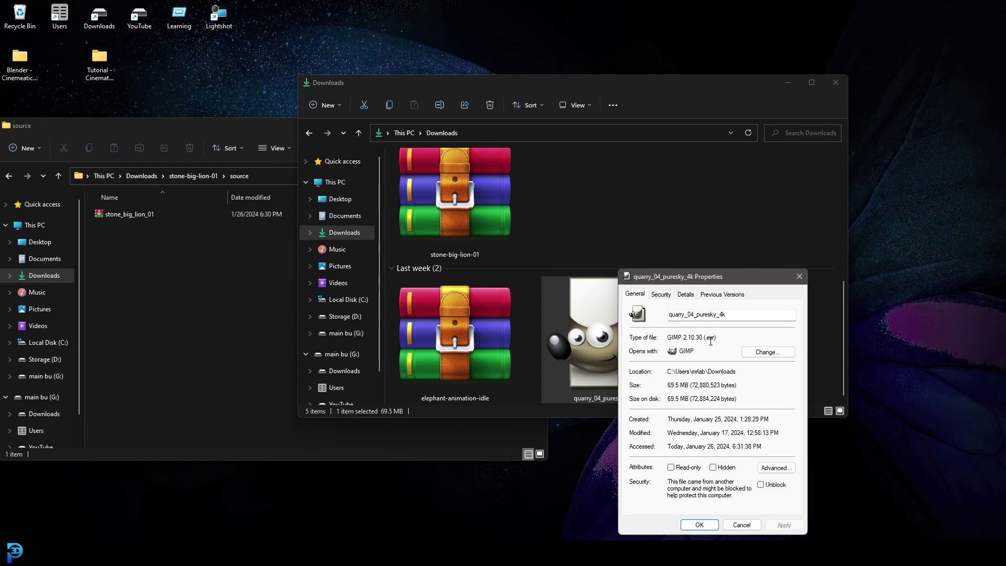
pyautogui.click(799, 275)
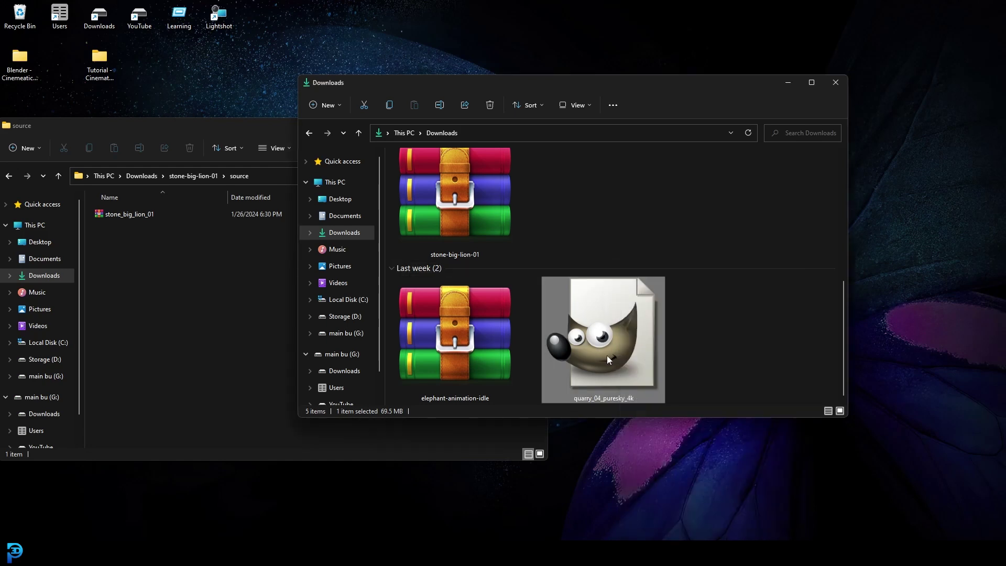
pyautogui.moveTo(611, 357); pyautogui.dragTo(97, 70)
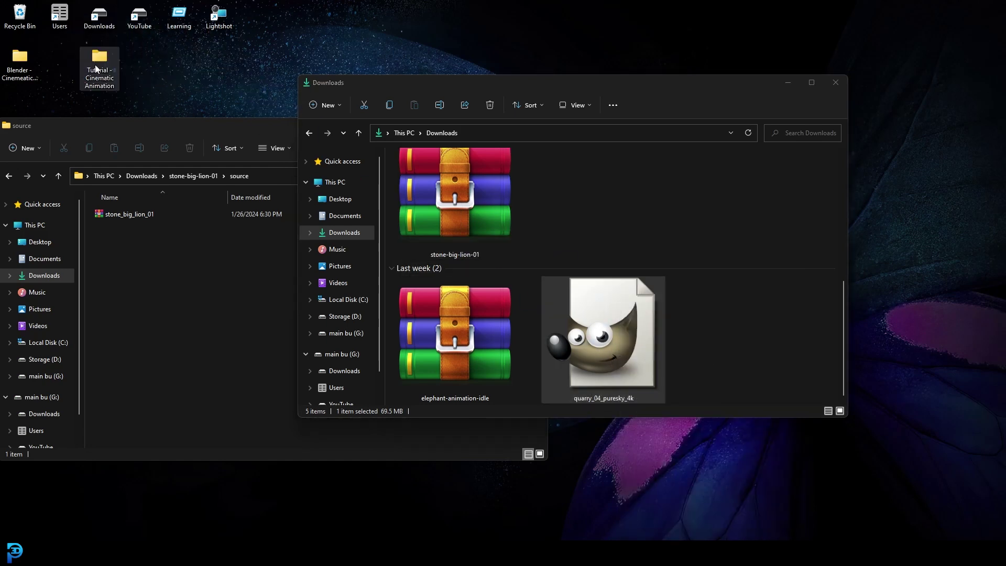
pyautogui.doubleClick(97, 70)
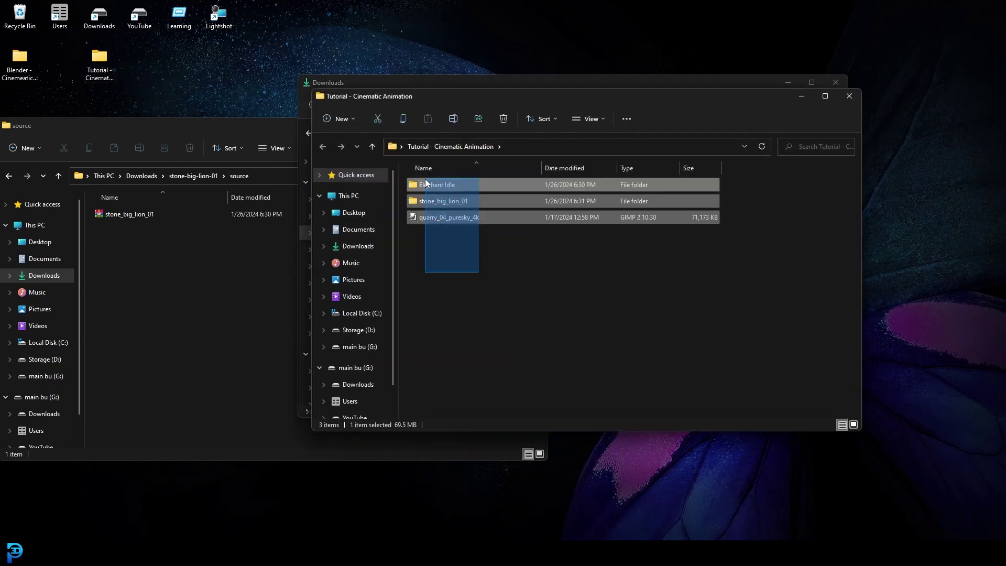
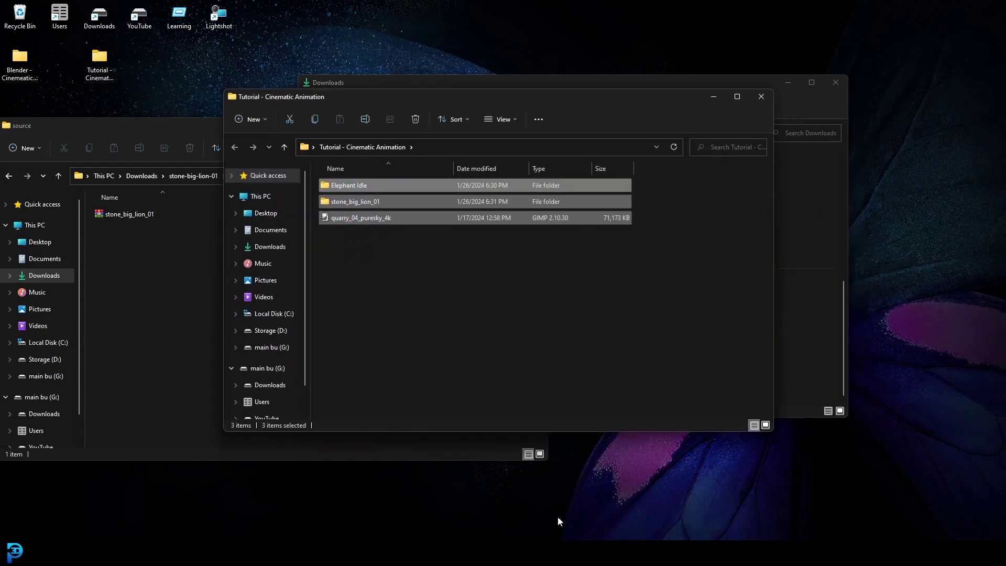
# - Switch to Blender 4.0 and save the new file as cinematic_01.blend in the desktop's Tutorial - Cinematic Animation folder
pyautogui.rightClick(527, 553)
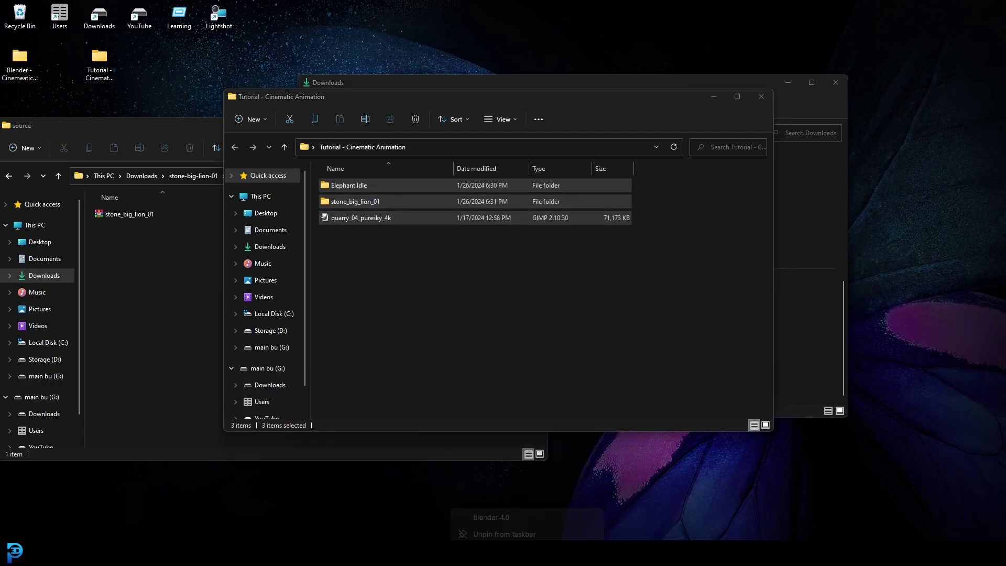
pyautogui.click(494, 492)
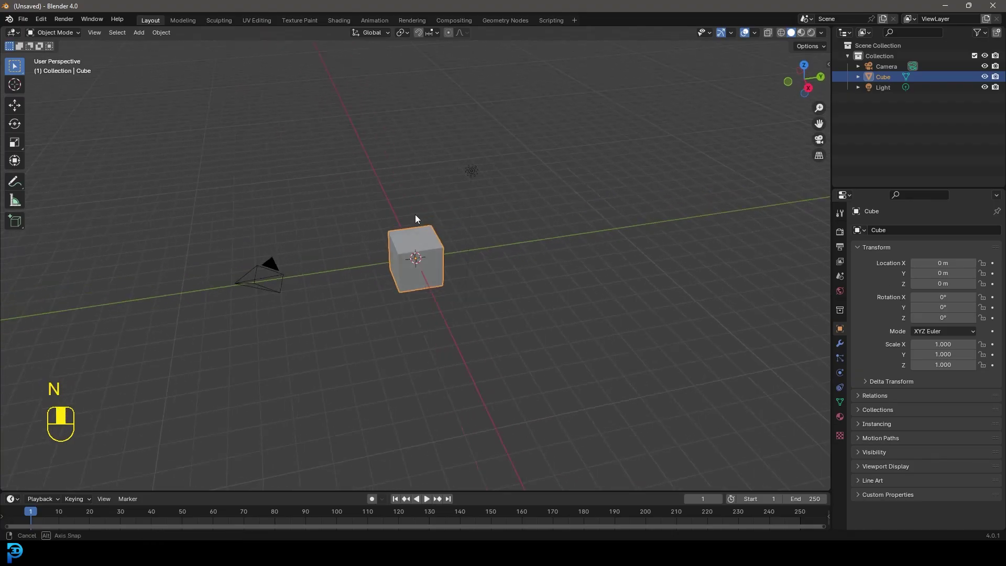
pyautogui.click(23, 20)
pyautogui.click(63, 110)
pyautogui.click(263, 230)
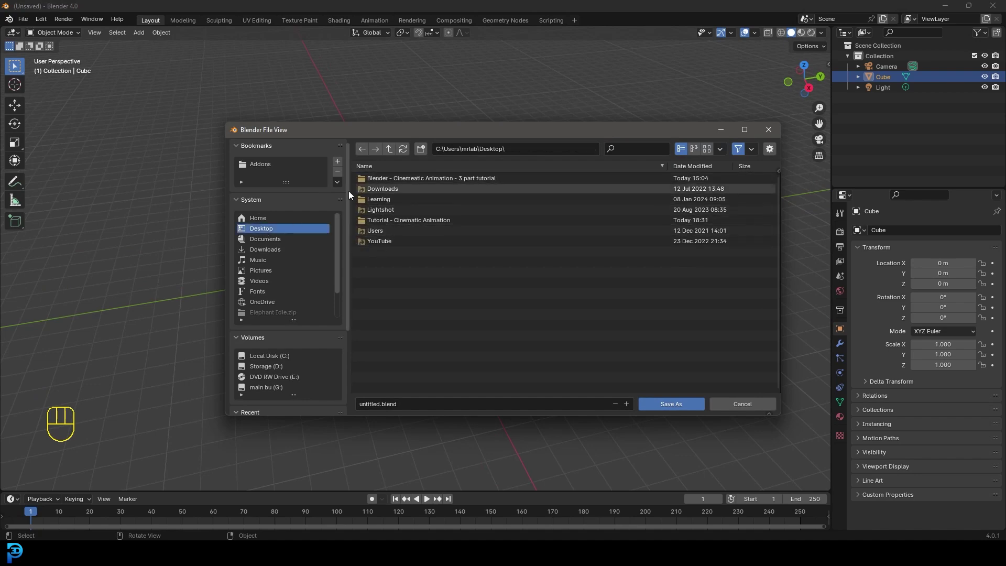
pyautogui.doubleClick(391, 219)
pyautogui.click(397, 405)
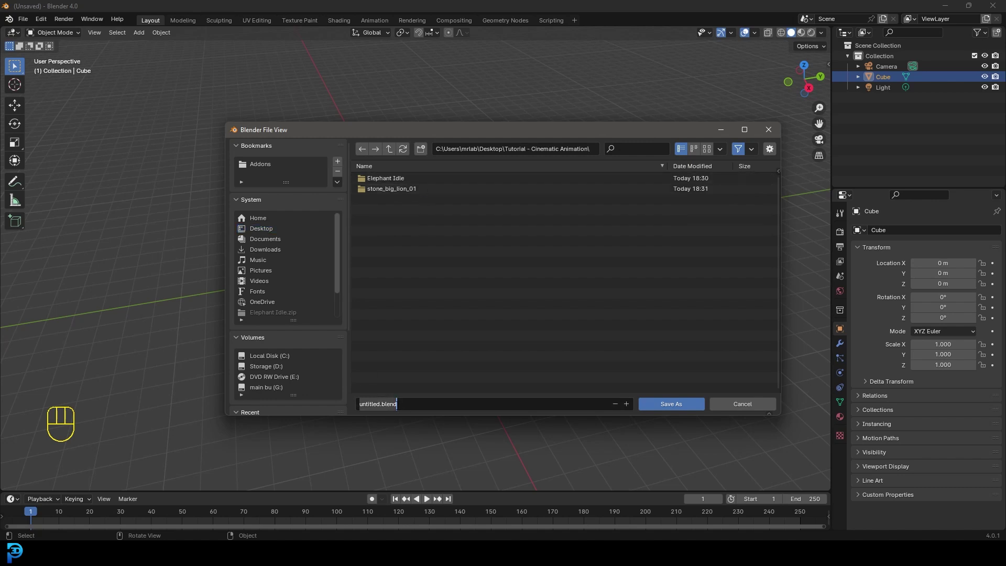
pyautogui.write('ci')
pyautogui.write('enmatic_01')
pyautogui.press('Return')
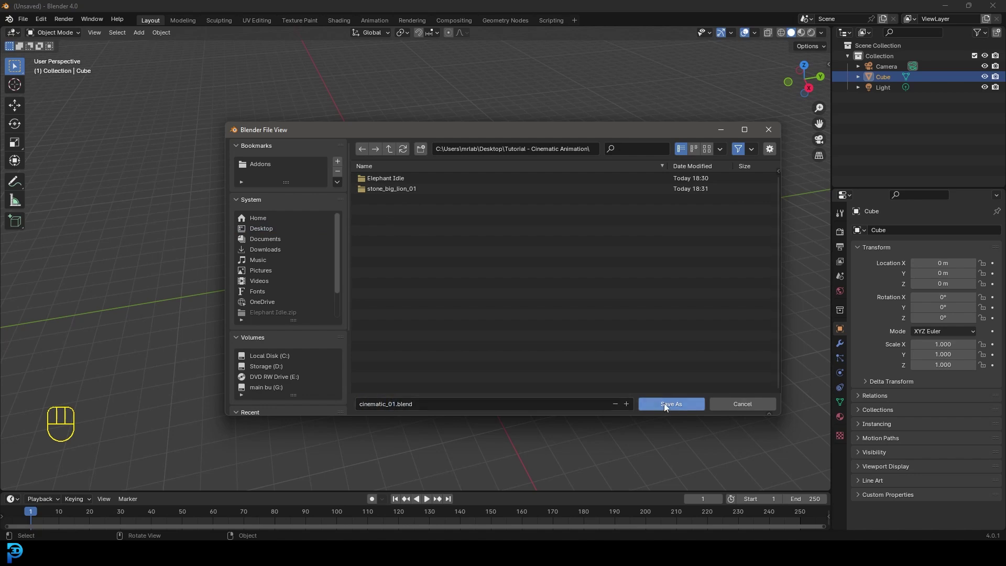
pyautogui.click(665, 403)
# - Delete the default camera, cube and light from the scene
pyautogui.moveTo(620, 135); pyautogui.dragTo(483, 219, button='middle')
pyautogui.moveTo(194, 366); pyautogui.dragTo(499, 111)
pyautogui.press('Delete')
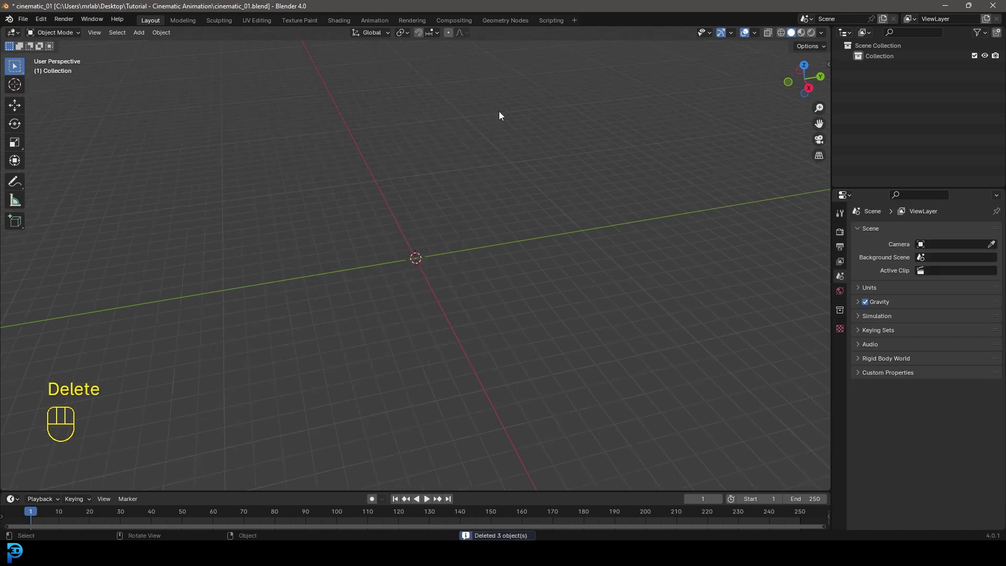
# - Add a plane mesh at the world origin
pyautogui.moveTo(296, 183); pyautogui.dragTo(408, 205, button='middle')
pyautogui.hotkey('shift', 'a')
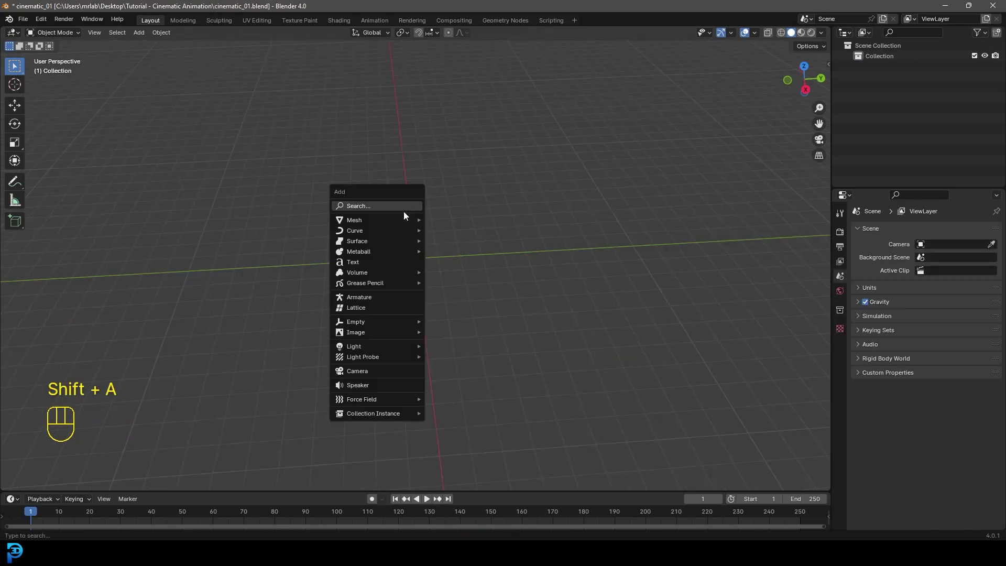
pyautogui.moveTo(413, 224)
pyautogui.click(458, 219)
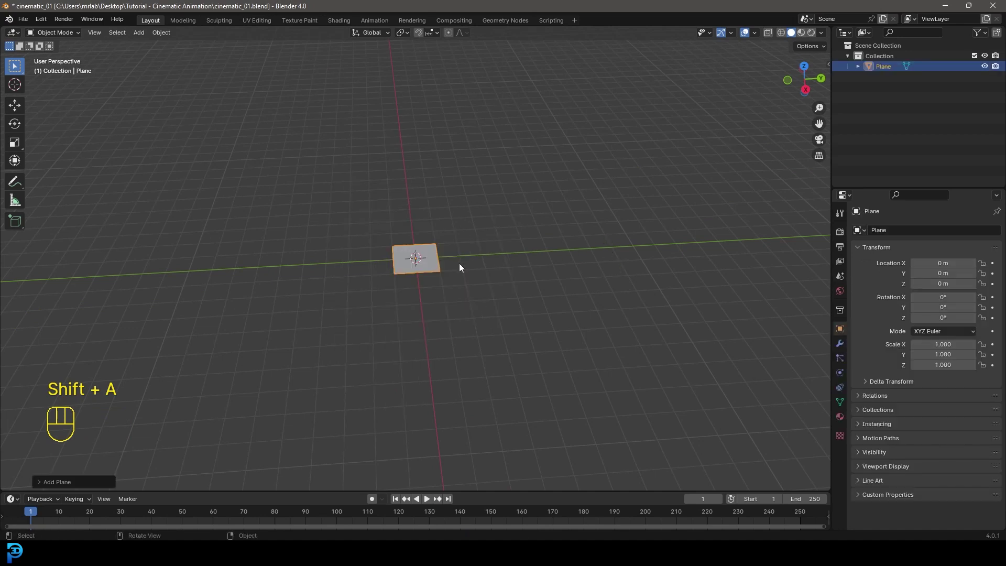
# - Set the plane's scale to 19 on X, 16 on Y and 16 on Z
pyautogui.scroll(2, 460, 262)
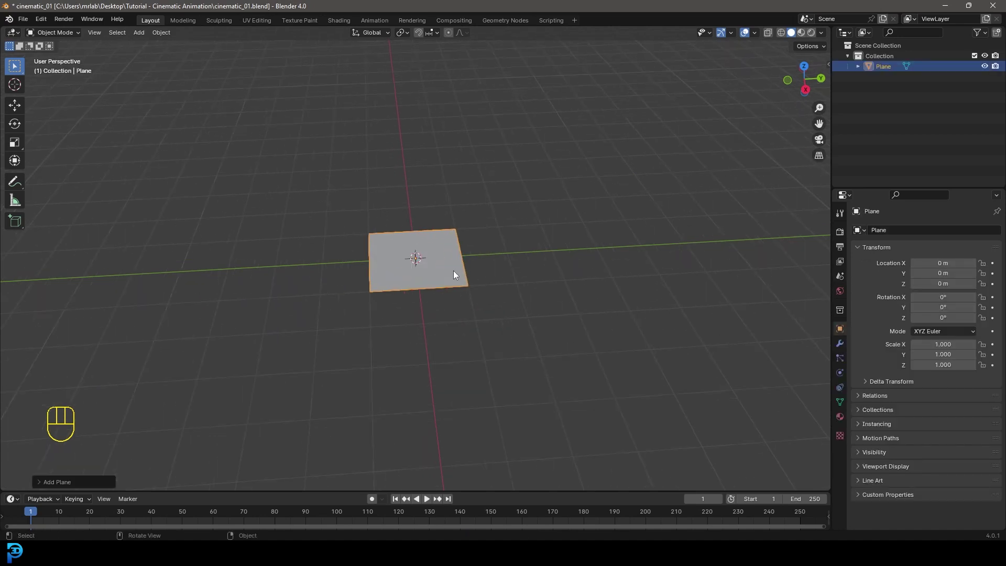
pyautogui.press('n')
pyautogui.click(824, 66)
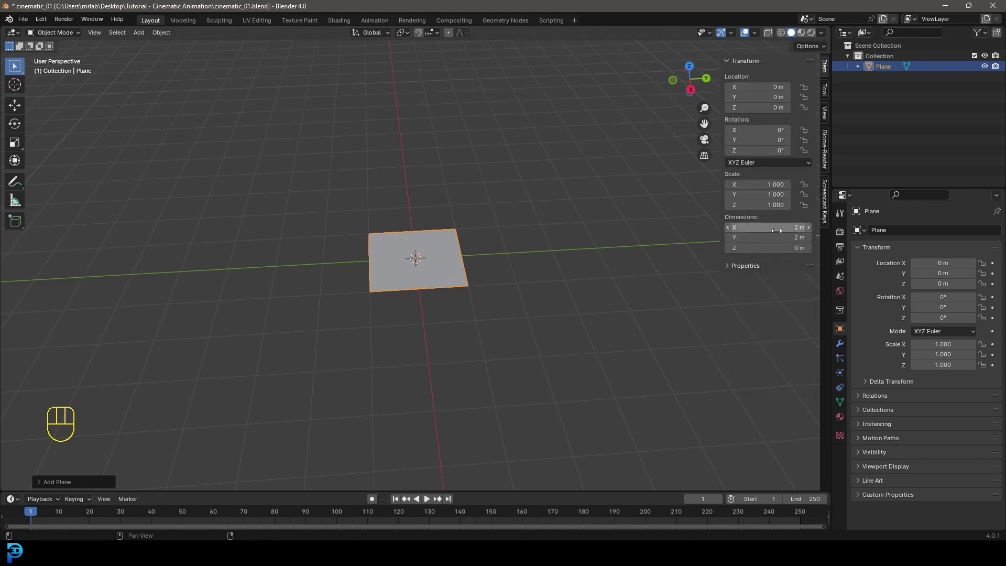
pyautogui.click(751, 194)
pyautogui.write('16')
pyautogui.press('Return')
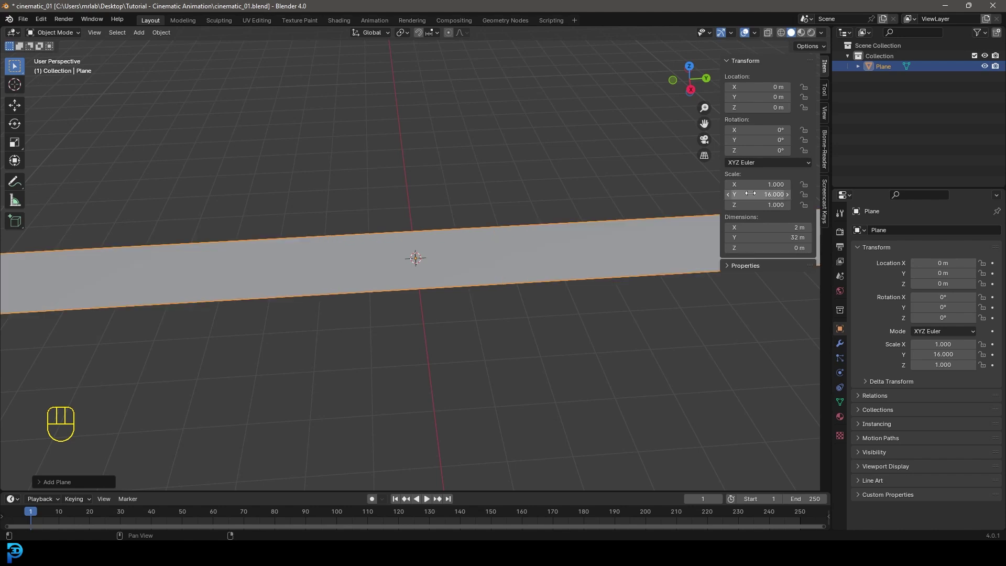
pyautogui.click(748, 205)
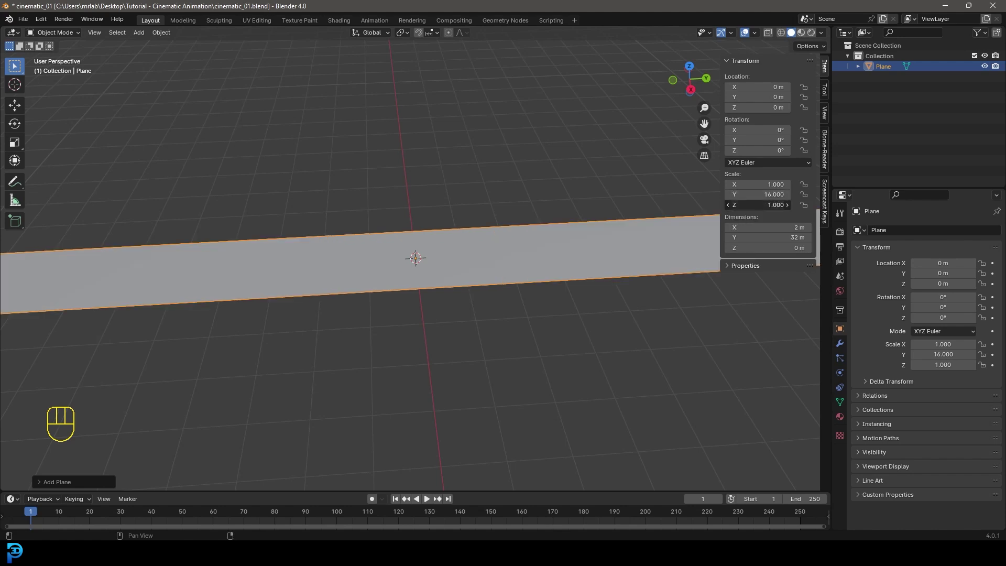
pyautogui.write('16')
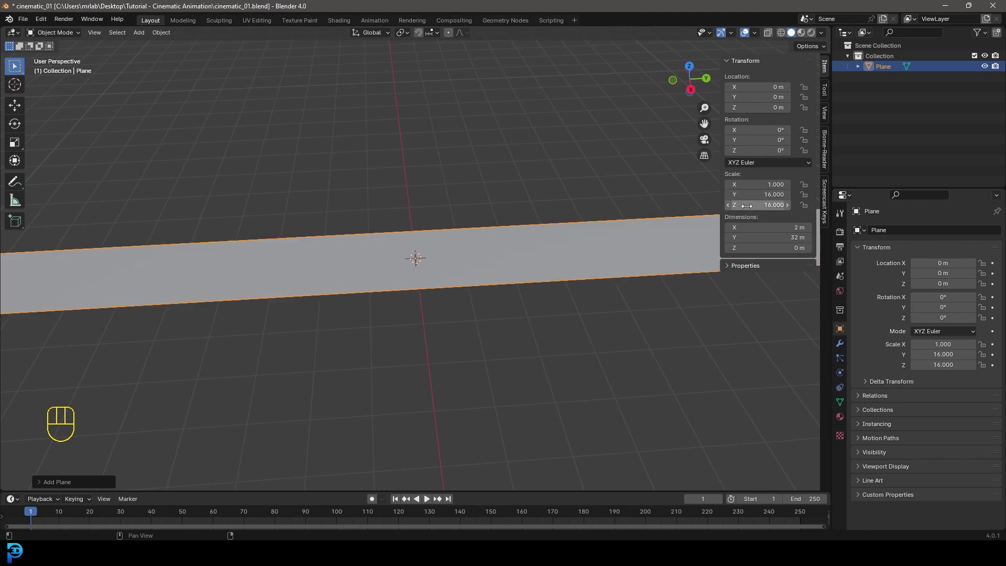
pyautogui.press('Return')
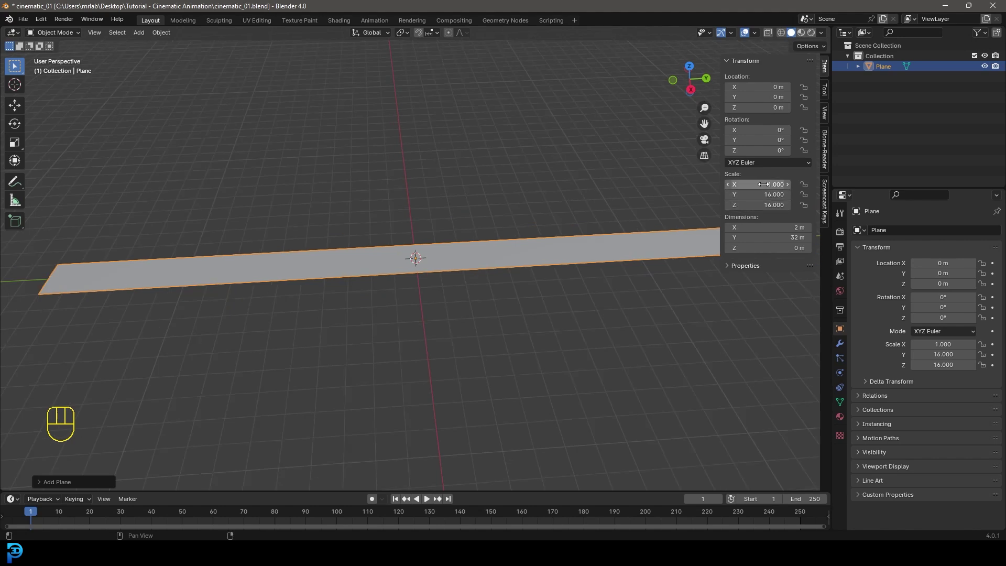
pyautogui.click(768, 184)
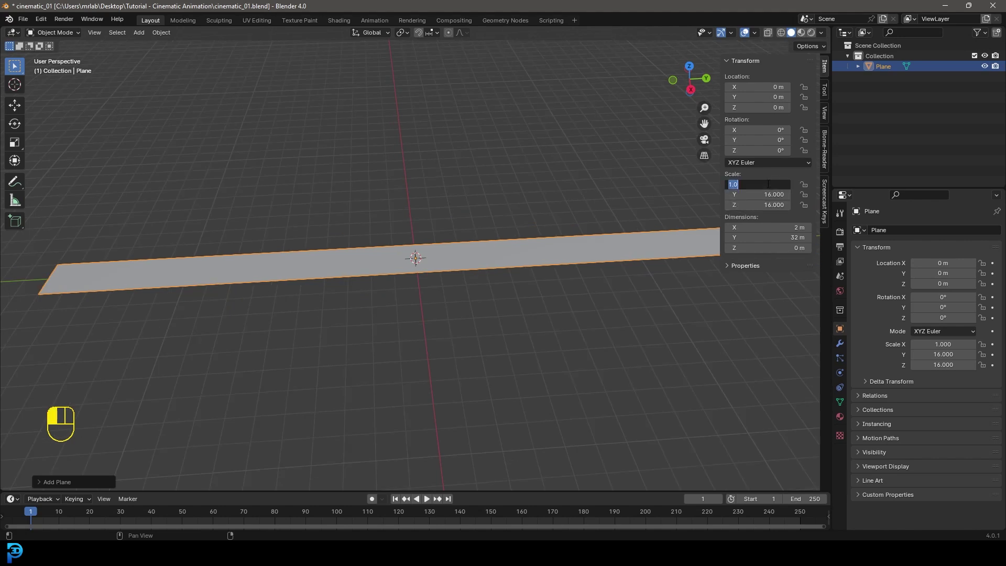
pyautogui.write('19')
pyautogui.press('Return')
# - Subdivide the whole plane in Edit Mode with 45 cuts
pyautogui.scroll(-3, 370, 117)
pyautogui.moveTo(455, 224); pyautogui.dragTo(395, 222, button='middle')
pyautogui.press('KP_1')
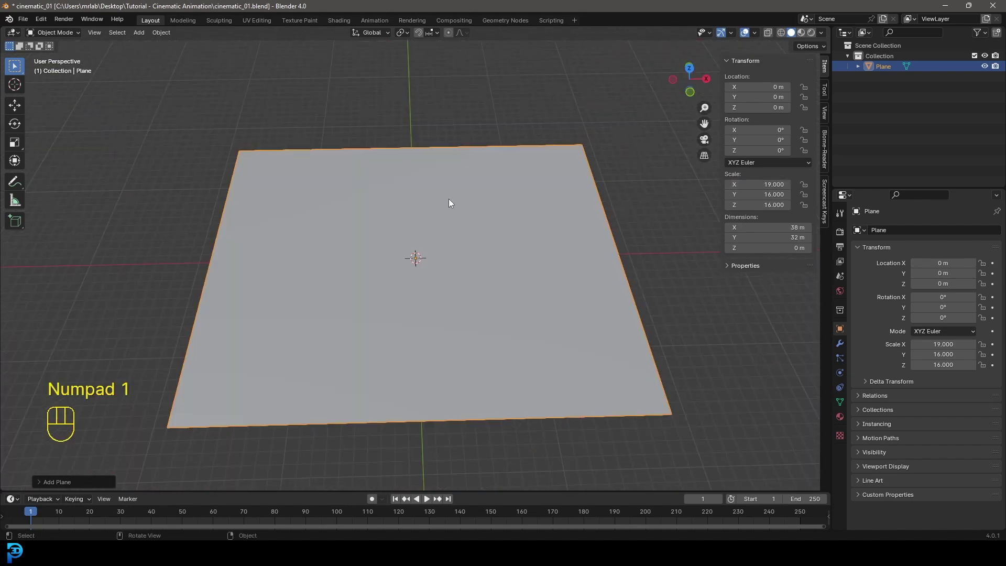
pyautogui.press('Tab')
pyautogui.rightClick(387, 155)
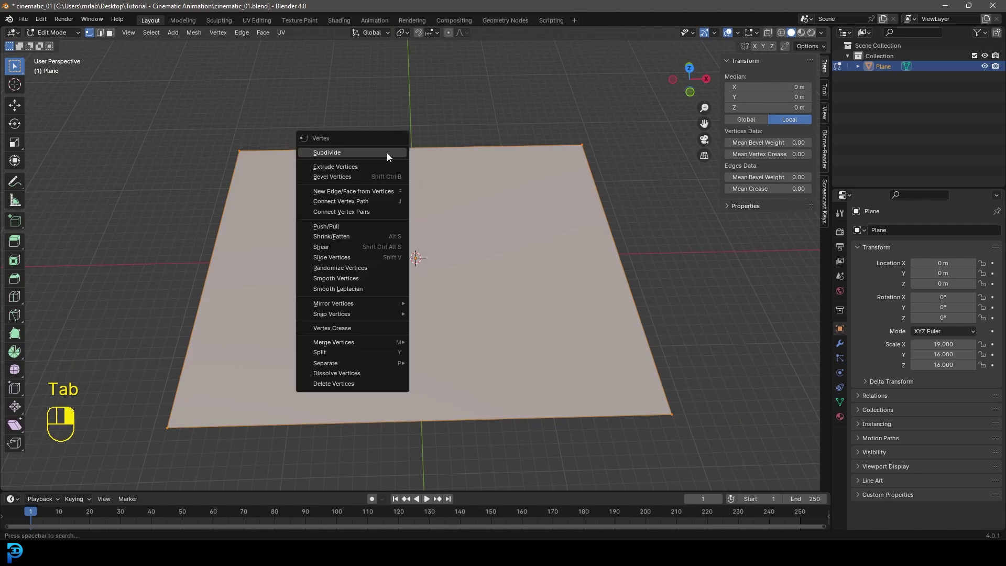
pyautogui.click(340, 152)
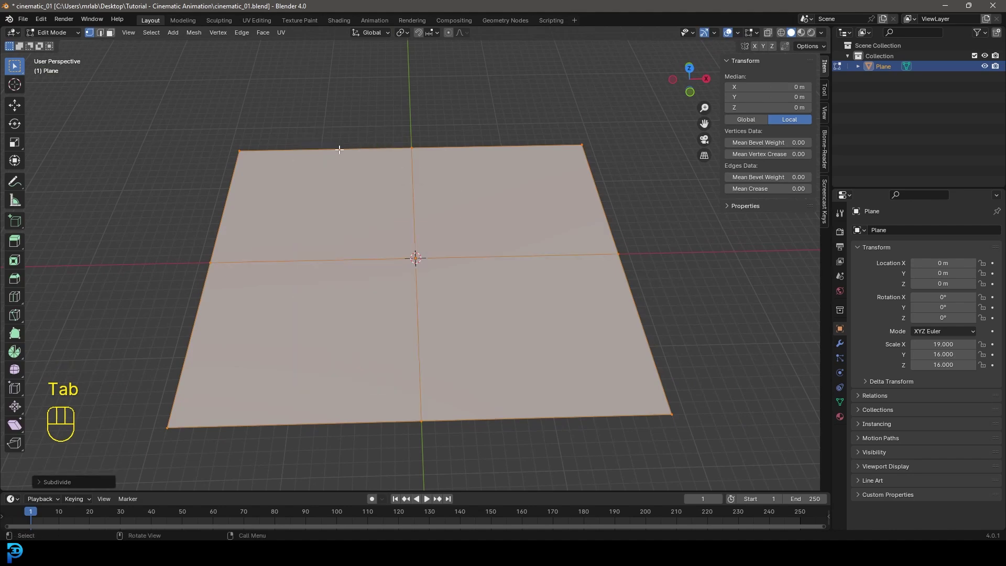
pyautogui.click(39, 482)
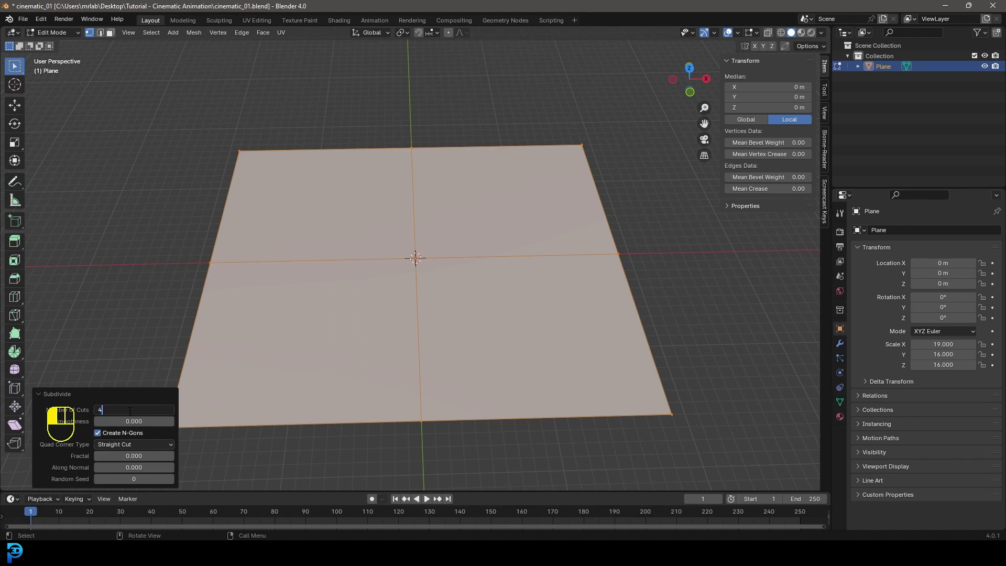
pyautogui.write('45')
pyautogui.press('Return')
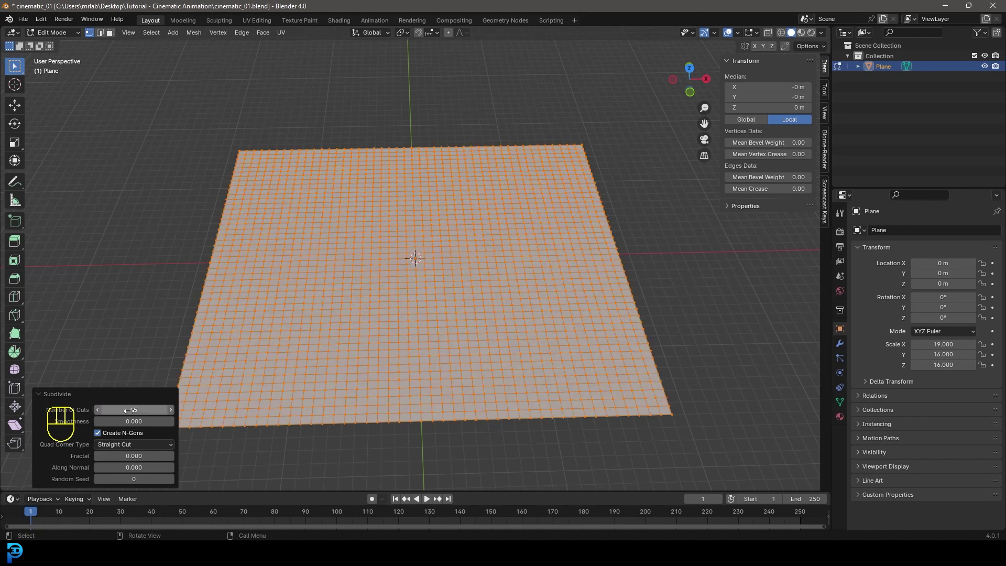
pyautogui.click(40, 396)
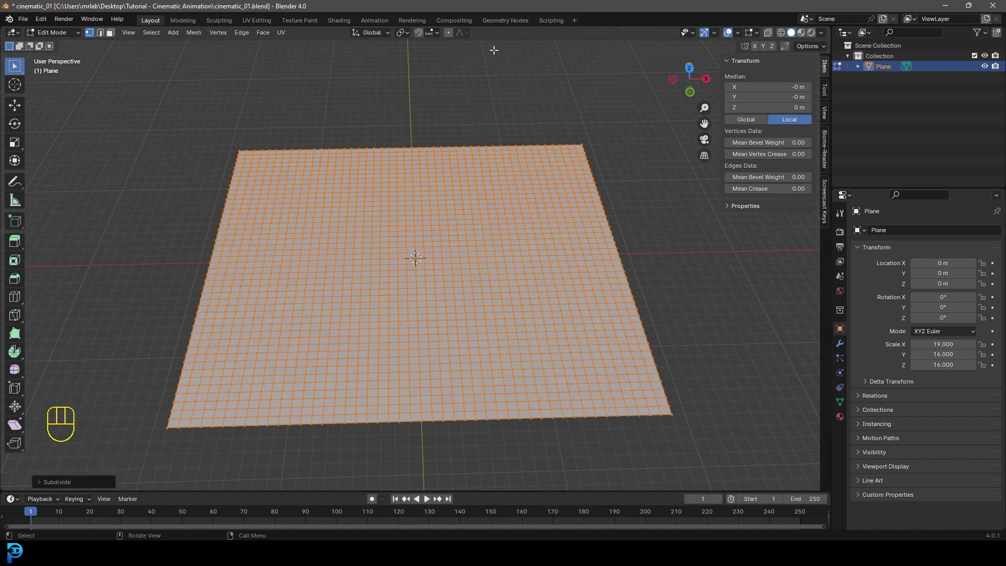
# - Turn on proportional editing for the subdivided plane and look over the mesh from the front
pyautogui.click(449, 33)
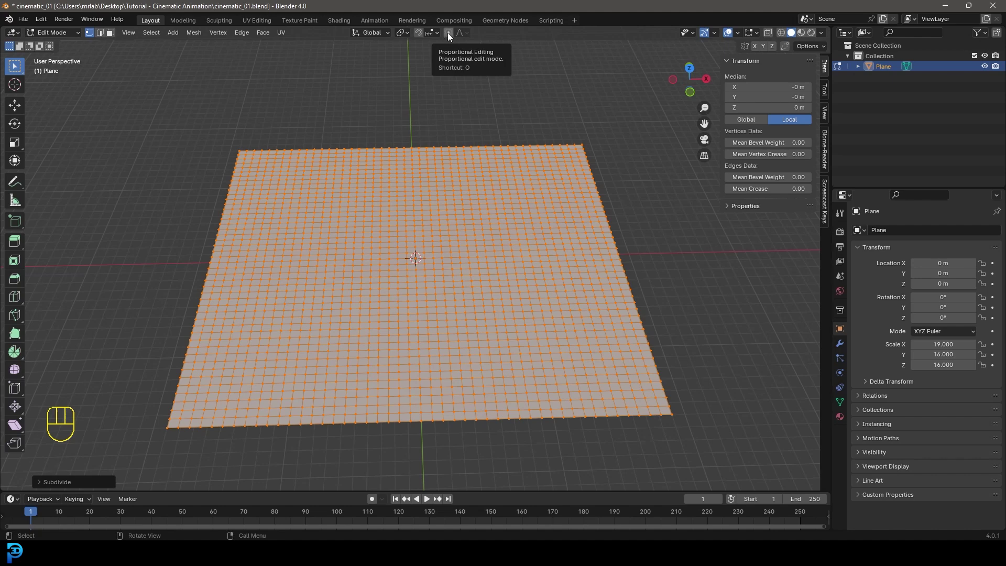
pyautogui.click(449, 34)
pyautogui.moveTo(579, 262); pyautogui.dragTo(546, 203, button='middle')
pyautogui.press('KP_1')
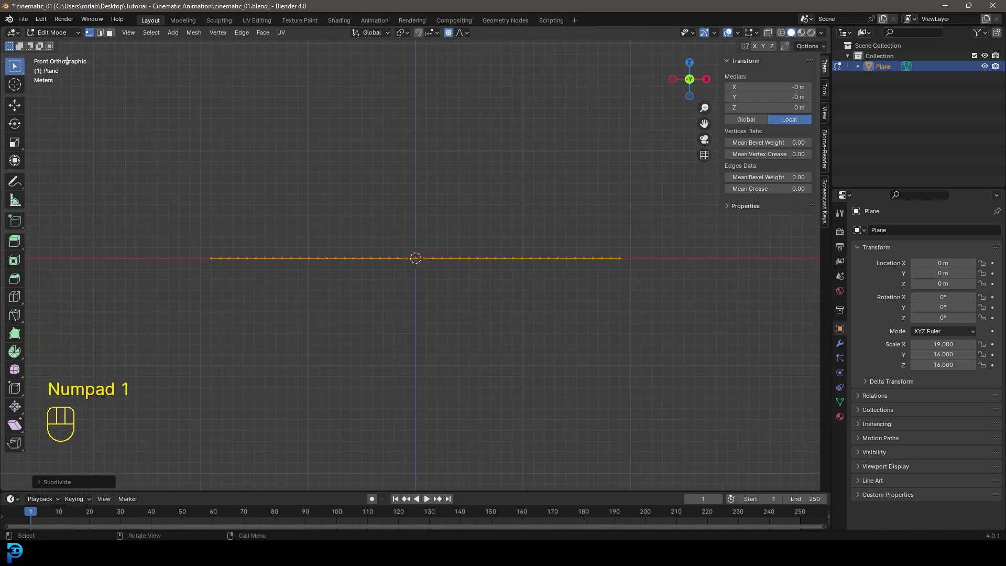
pyautogui.moveTo(420, 234); pyautogui.dragTo(418, 253, button='middle')
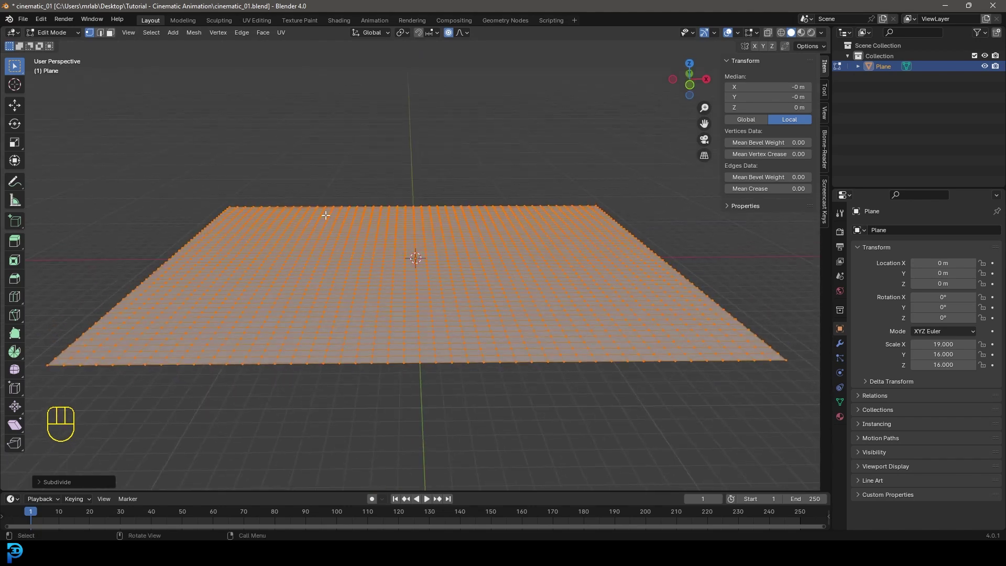
# - Raise the plane's far corner vertex along Z to about 0.05 m local height with an enlarged smooth falloff
pyautogui.click(222, 197)
pyautogui.scroll(3, 222, 198)
pyautogui.keyDown('shift'); pyautogui.moveTo(259, 197); pyautogui.dragTo(210, 218, button='middle'); pyautogui.keyUp('shift')
pyautogui.press('g')
pyautogui.scroll(-20, 266, 232)
pyautogui.press('z')
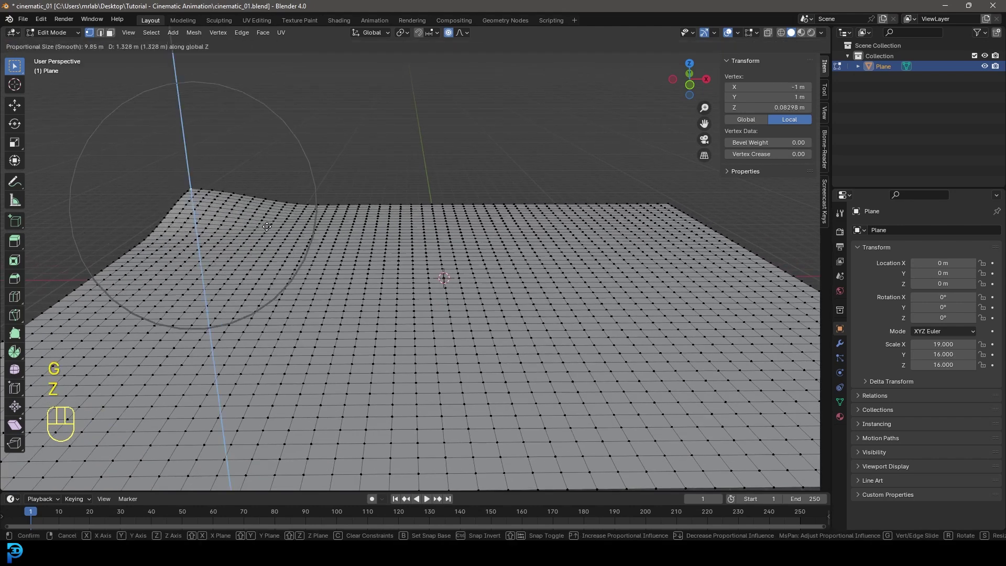
pyautogui.click(405, 203)
# - Raise a vertex on the plane's far edge along Z with a wide proportional falloff to form a gentle mound
pyautogui.click(403, 202)
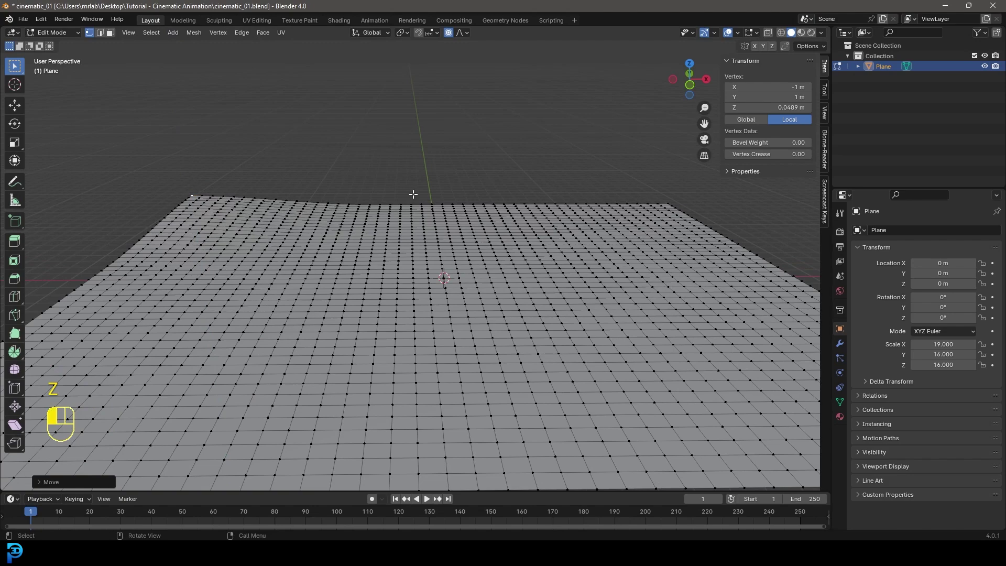
pyautogui.press('g')
pyautogui.press('z')
pyautogui.scroll(-2, 440, 204)
pyautogui.click(441, 204)
# - Shift the vertices at another corner and along its adjoining edges to make that side of the ground uneven
pyautogui.moveTo(440, 204); pyautogui.dragTo(666, 295, button='middle')
pyautogui.click(794, 328)
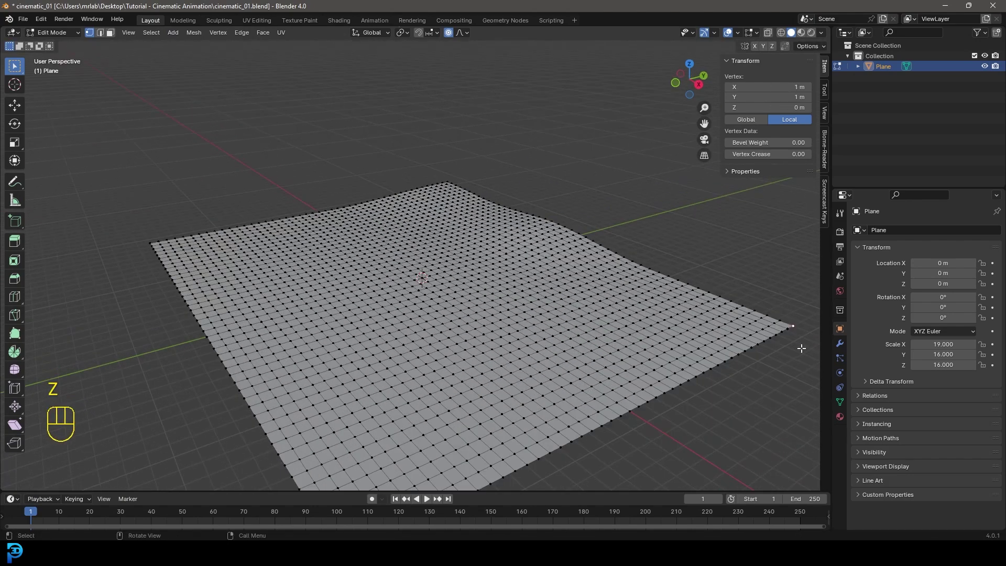
pyautogui.press('g')
pyautogui.click(711, 384)
pyautogui.press('g')
pyautogui.click(714, 375)
pyautogui.click(659, 265)
pyautogui.press('g')
pyautogui.click(665, 257)
# - Shift vertices along the remaining edges and corners of the plane to make them uneven, and return to Object Mode
pyautogui.moveTo(665, 258); pyautogui.dragTo(248, 241, button='middle')
pyautogui.click(250, 253)
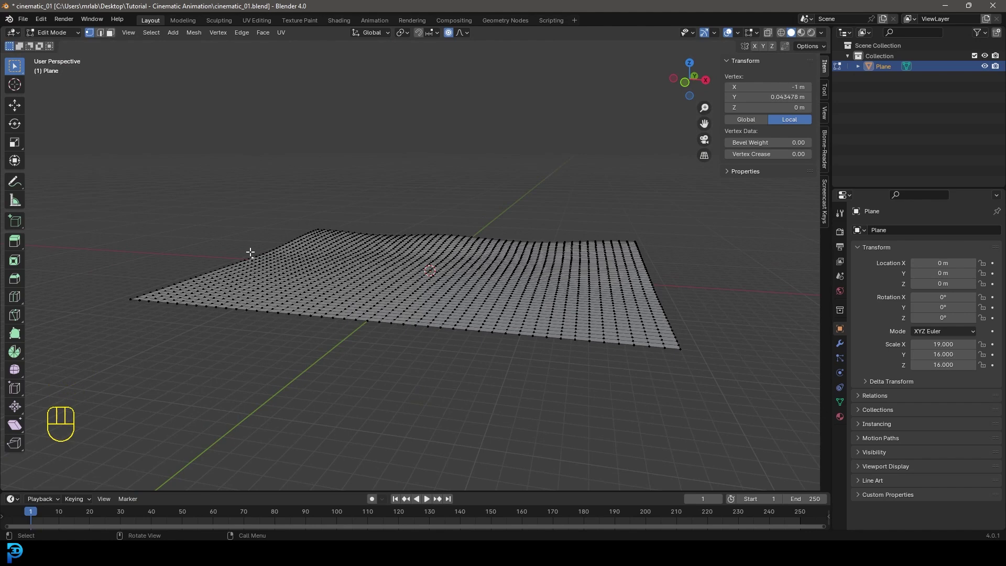
pyautogui.press('g')
pyautogui.click(238, 341)
pyautogui.click(162, 290)
pyautogui.press('g')
pyautogui.click(164, 284)
pyautogui.click(674, 334)
pyautogui.press('g')
pyautogui.click(669, 323)
pyautogui.press('Tab')
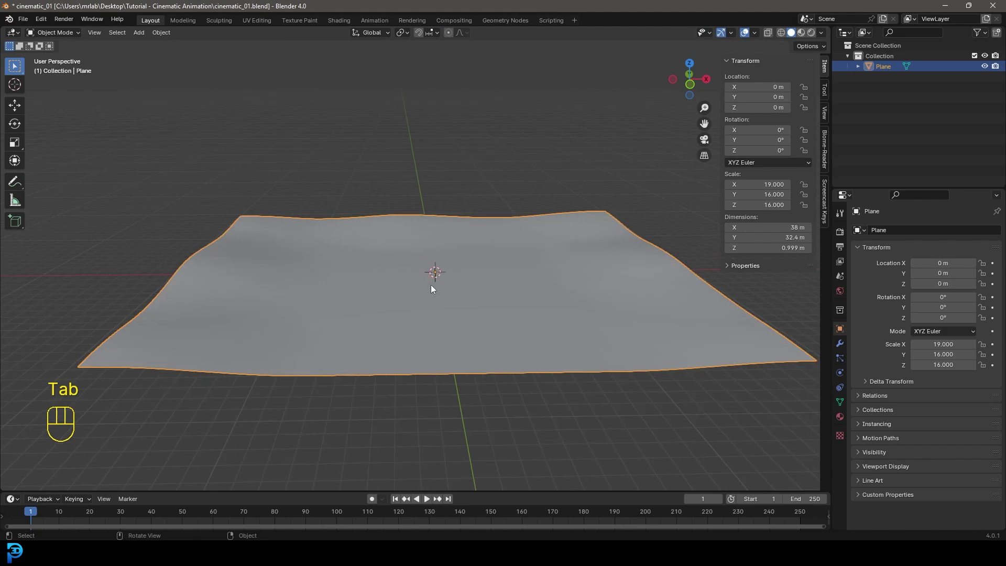
# - Import the Wavefront model 01_Model_3_400k.obj from the stone_big_lion_01 folder
pyautogui.click(23, 19)
pyautogui.moveTo(60, 166)
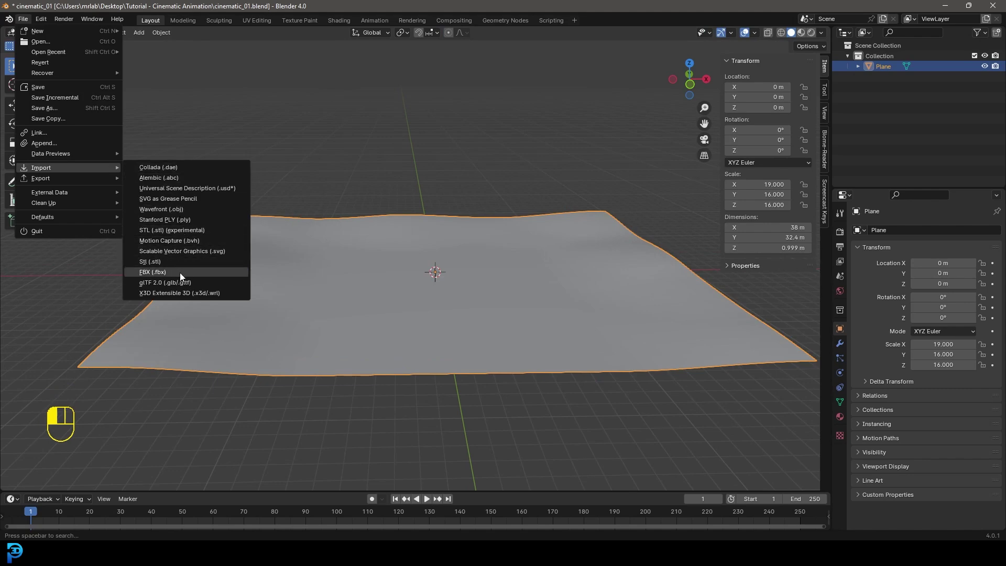
pyautogui.click(187, 211)
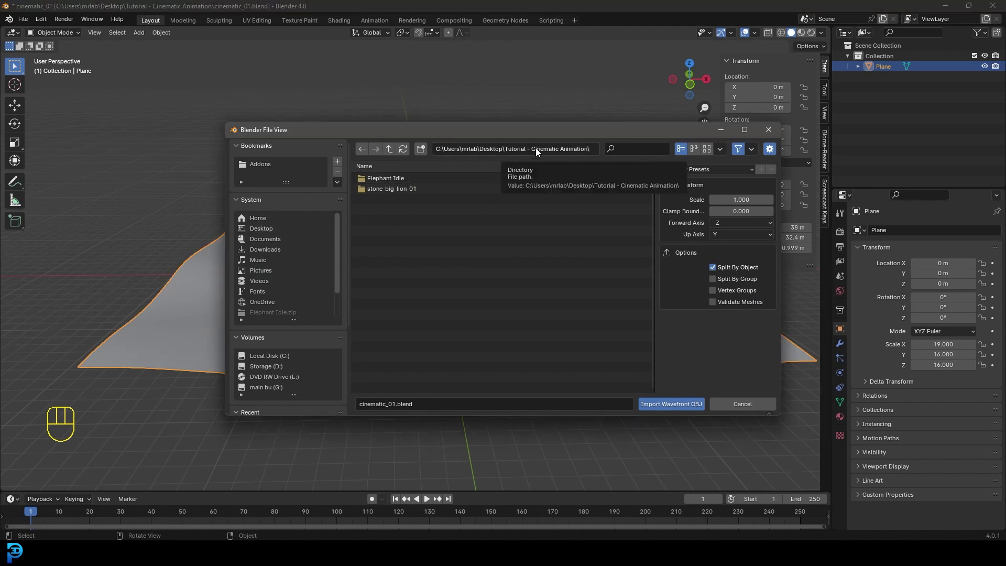
pyautogui.click(404, 190)
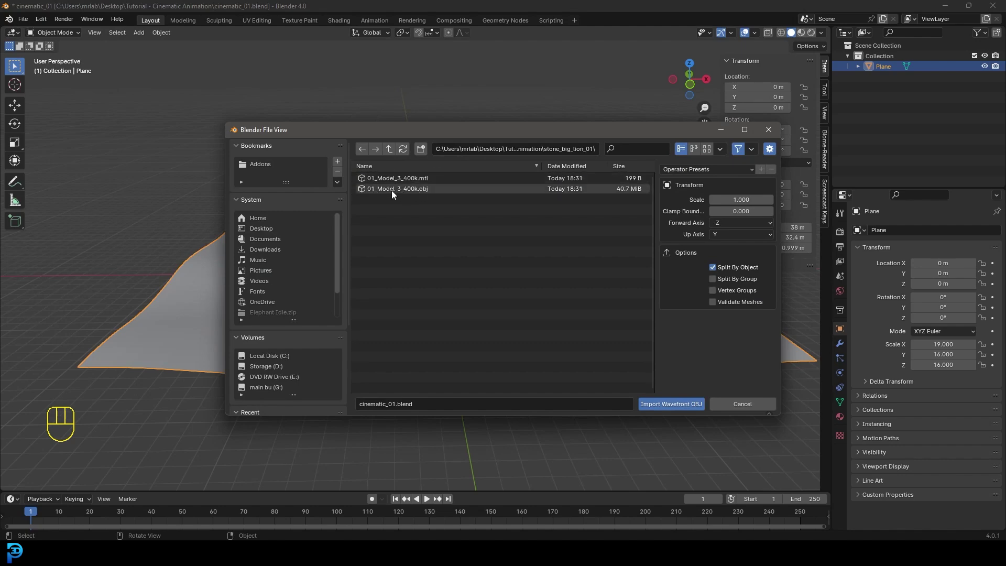
pyautogui.doubleClick(420, 188)
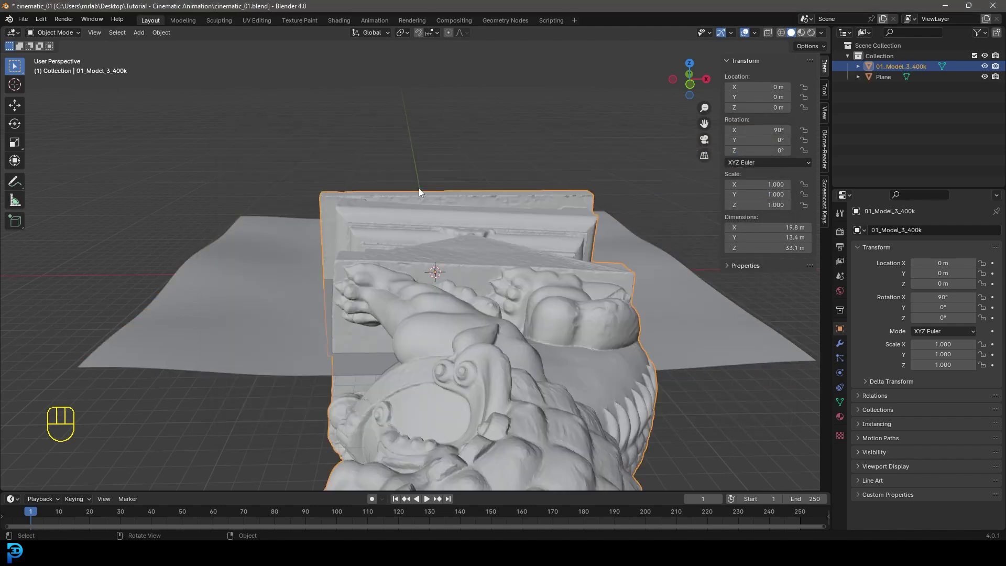
# - Scale the imported stone lion down uniformly to about 0.105
pyautogui.moveTo(445, 269); pyautogui.dragTo(454, 291, button='middle')
pyautogui.scroll(4, 709, 382)
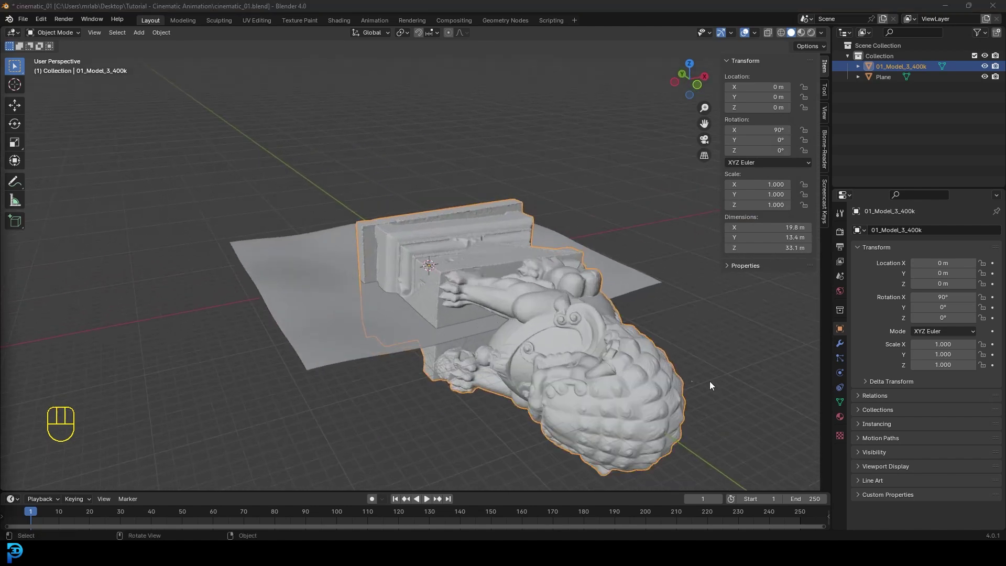
pyautogui.press('s')
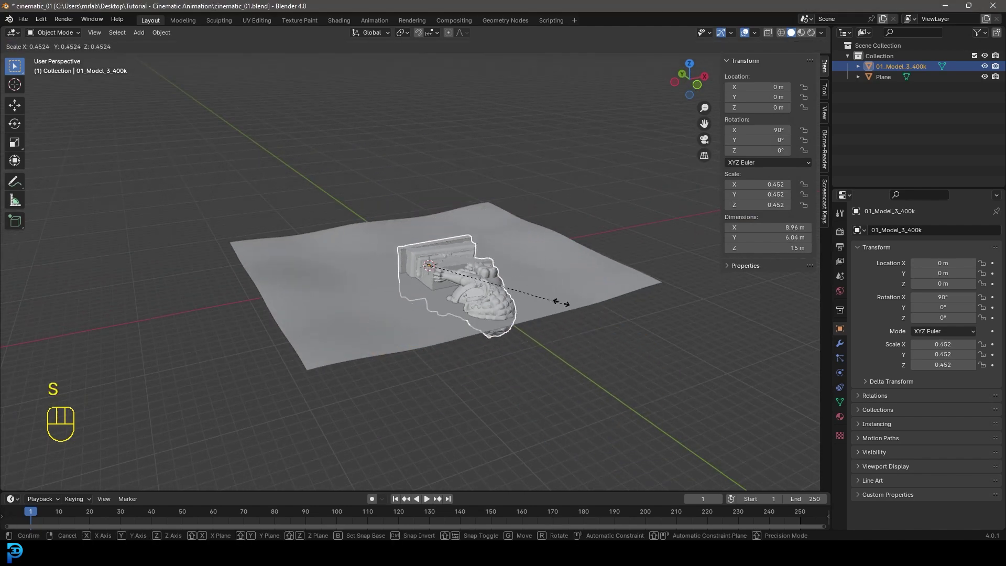
pyautogui.click(464, 273)
pyautogui.scroll(5, 448, 289)
pyautogui.moveTo(450, 292); pyautogui.dragTo(538, 291, button='middle')
# - Stand the lion statue upright in front view by rotating it about X to about 2°
pyautogui.press('KP_1')
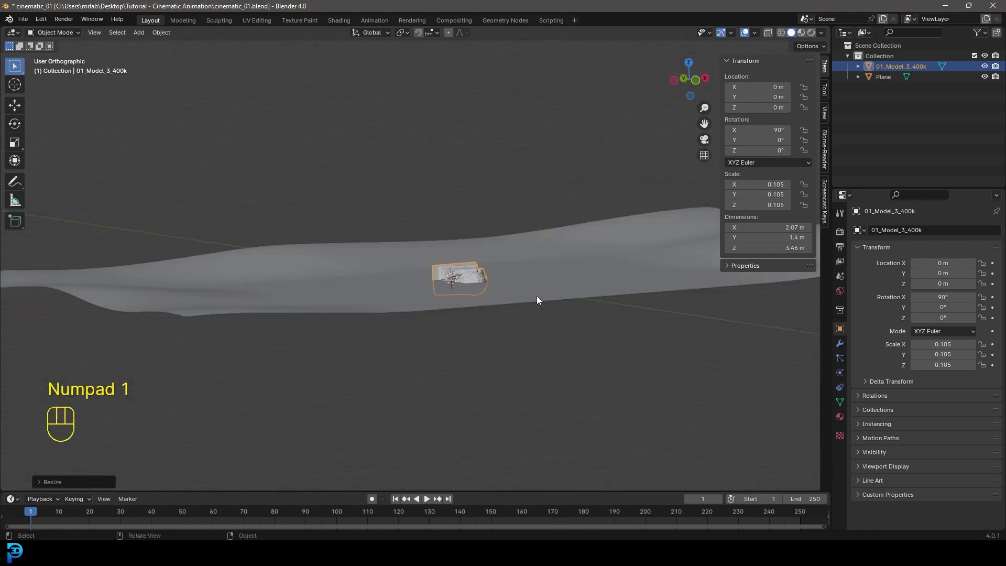
pyautogui.scroll(2, 472, 357)
pyautogui.press('r')
pyautogui.press('x')
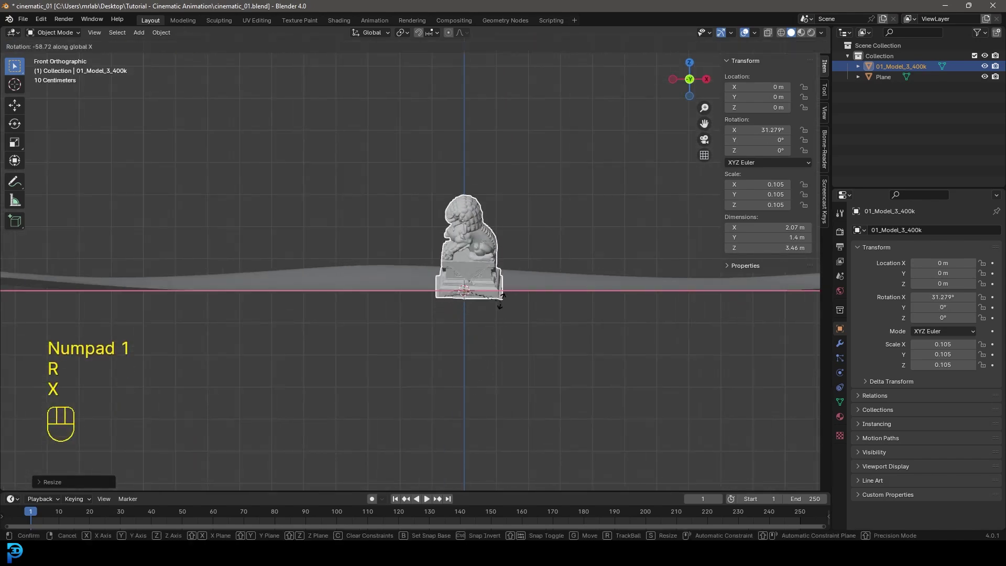
pyautogui.click(501, 283)
# - Turn the lion statue to face the front by rotating it about Z to about 101°
pyautogui.scroll(3, 549, 380)
pyautogui.press('r')
pyautogui.press('z')
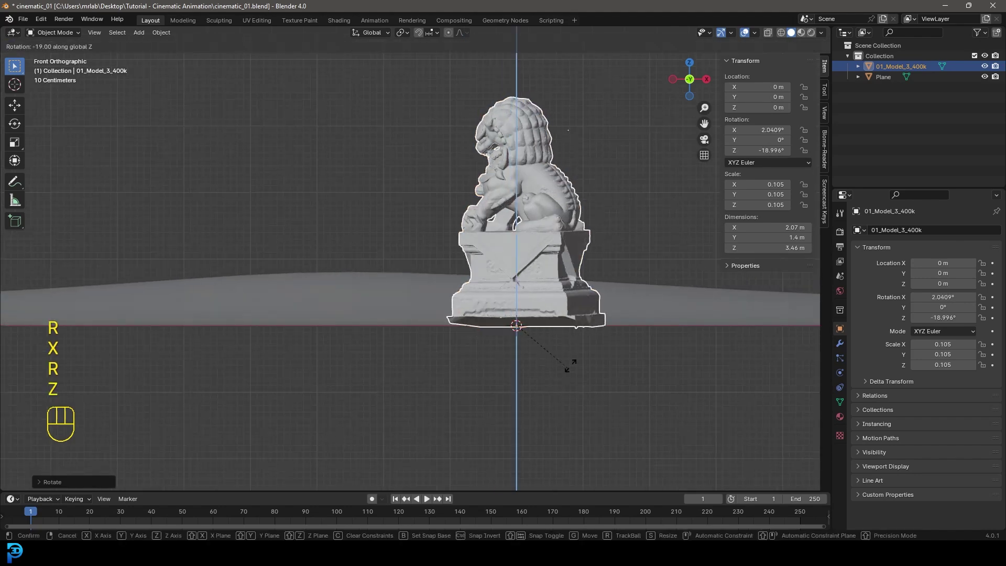
pyautogui.click(406, 364)
# - Tilt the lion statue slightly in front view and sink its base into the ground to about -0.24 m on Z
pyautogui.scroll(2, 630, 222)
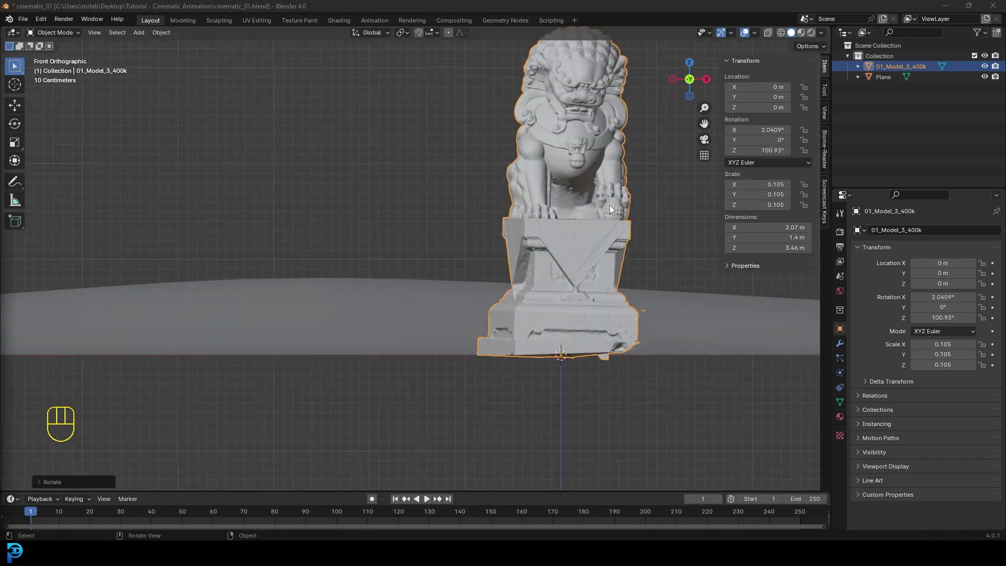
pyautogui.press('r')
pyautogui.click(685, 238)
pyautogui.press('g')
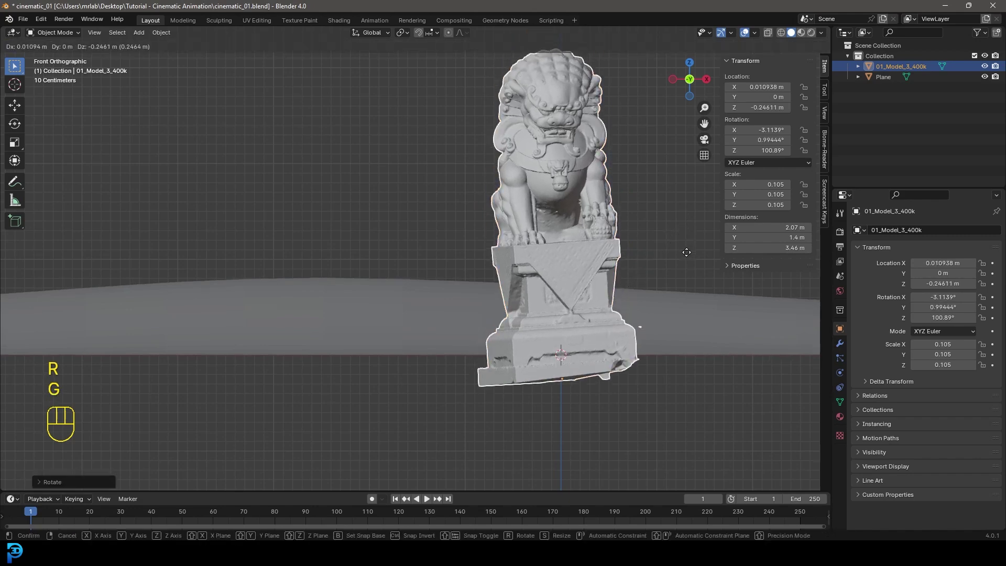
pyautogui.click(682, 252)
pyautogui.scroll(-3, 546, 274)
pyautogui.scroll(-2, 485, 275)
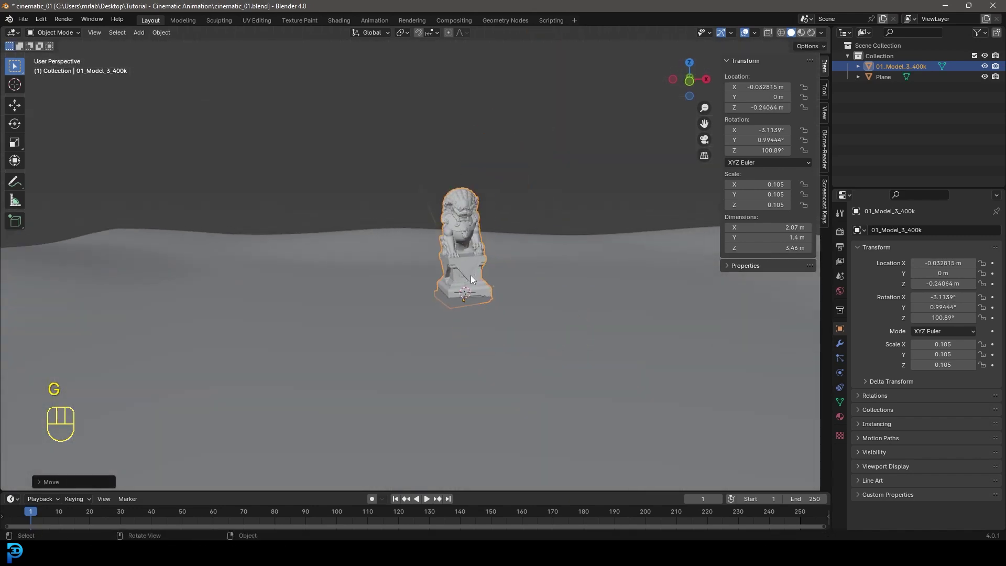
# - Move the lion statue along Y to about -5.16 m and deselect everything
pyautogui.moveTo(484, 275); pyautogui.dragTo(574, 317, button='middle')
pyautogui.scroll(-3, 496, 311)
pyautogui.scroll(3, 459, 303)
pyautogui.press('g')
pyautogui.press('y')
pyautogui.click(576, 343)
pyautogui.scroll(-3, 600, 346)
pyautogui.moveTo(599, 346); pyautogui.dragTo(438, 312, button='middle')
pyautogui.scroll(4, 502, 322)
pyautogui.hotkey('alt', 'a')
pyautogui.moveTo(306, 320); pyautogui.dragTo(367, 315, button='middle')
# - Import the FBX model Elephant Idle.fbx from the Elephant Idle folder
pyautogui.click(23, 19)
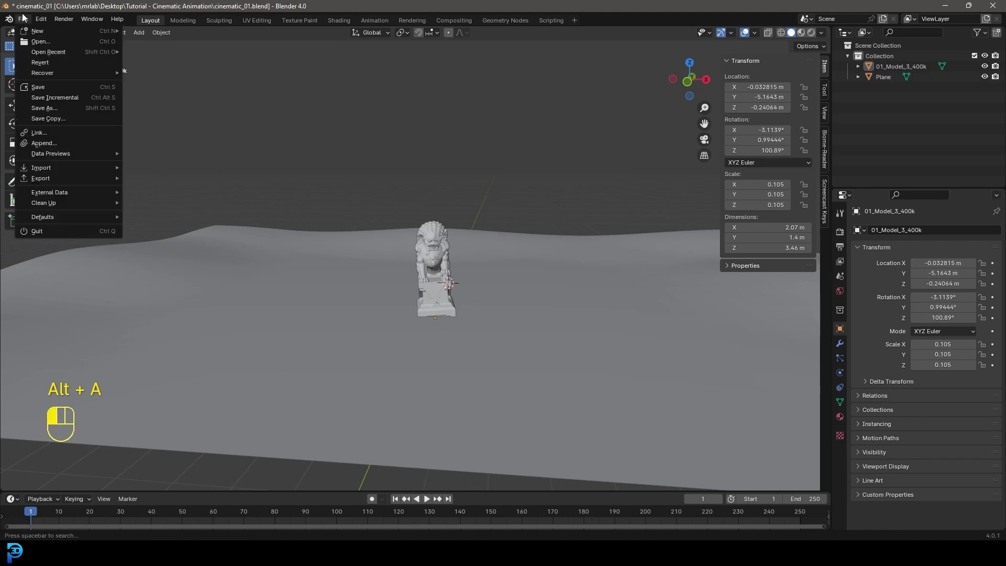
pyautogui.moveTo(67, 166)
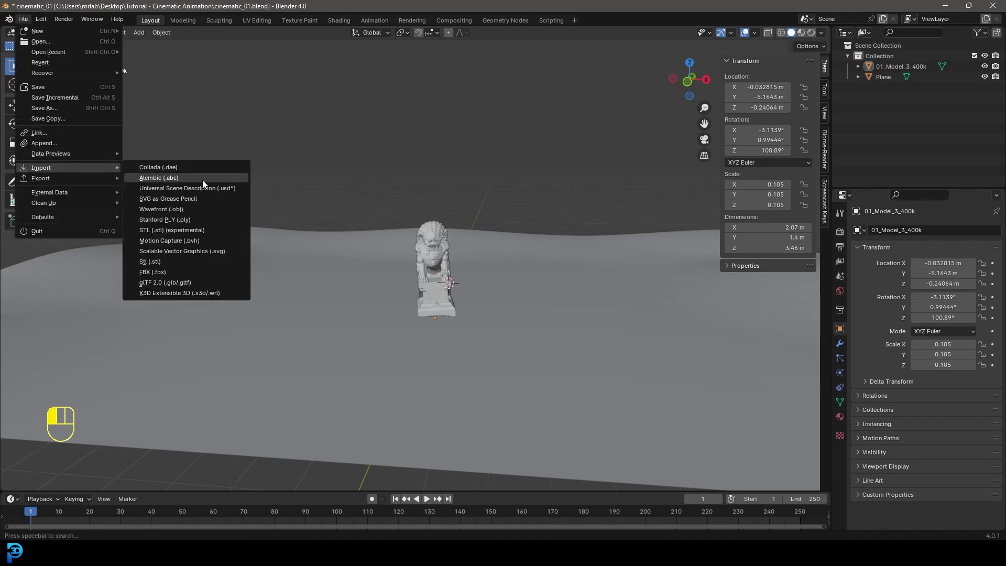
pyautogui.click(184, 272)
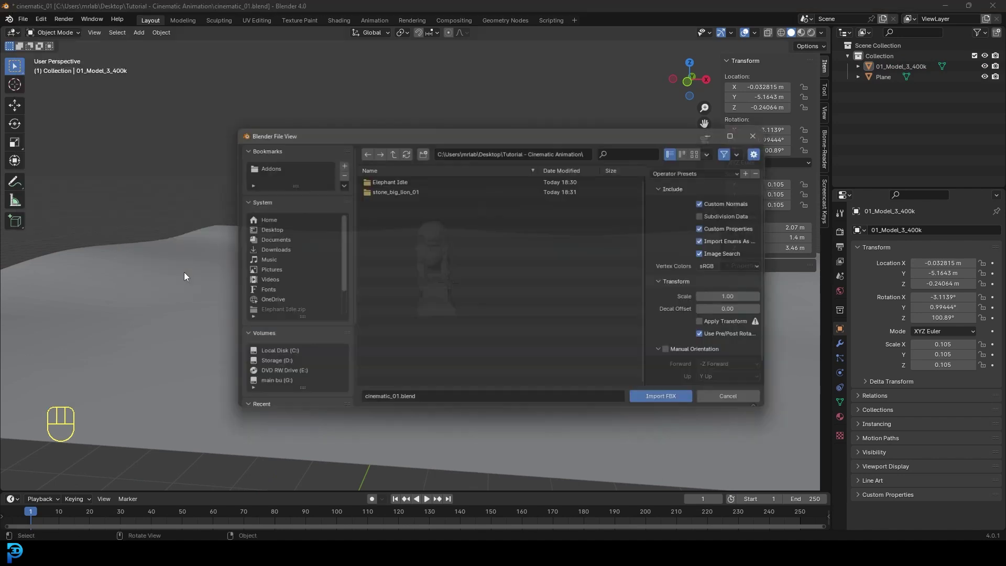
pyautogui.click(398, 179)
pyautogui.doubleClick(398, 179)
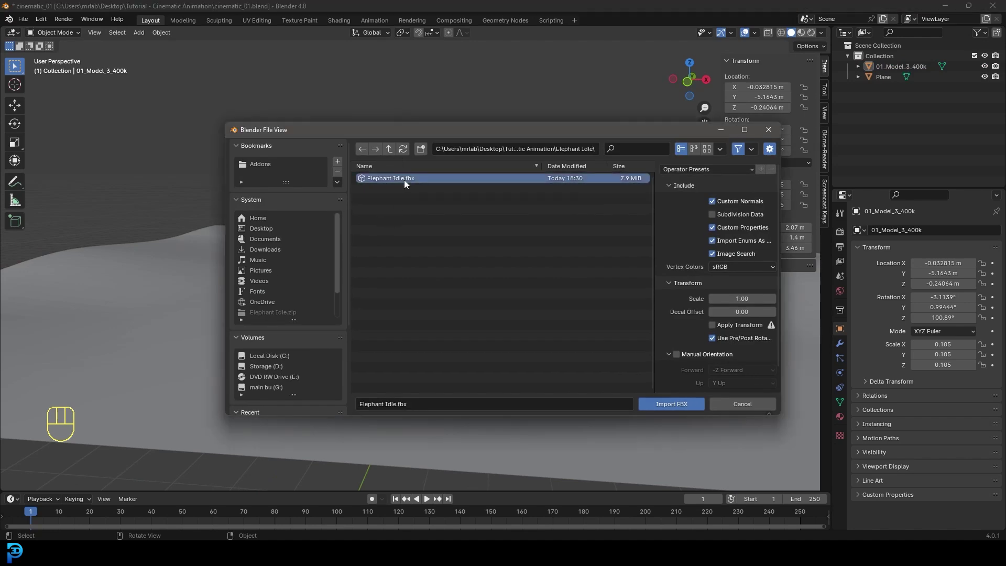
# - Scale the elephant armature up uniformly to about 0.022 to suit the lion statue
pyautogui.scroll(5, 434, 259)
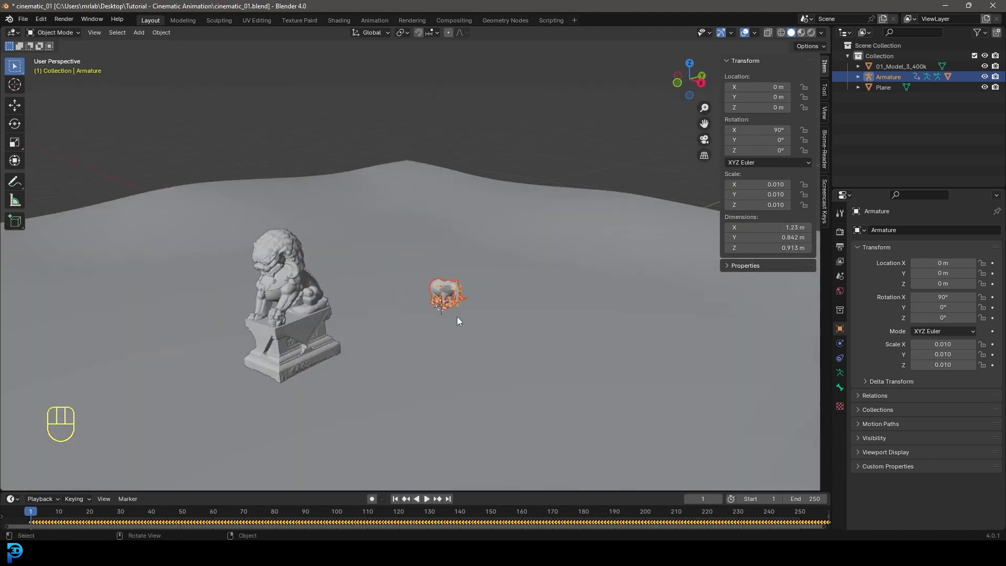
pyautogui.moveTo(458, 317); pyautogui.dragTo(469, 309, button='middle')
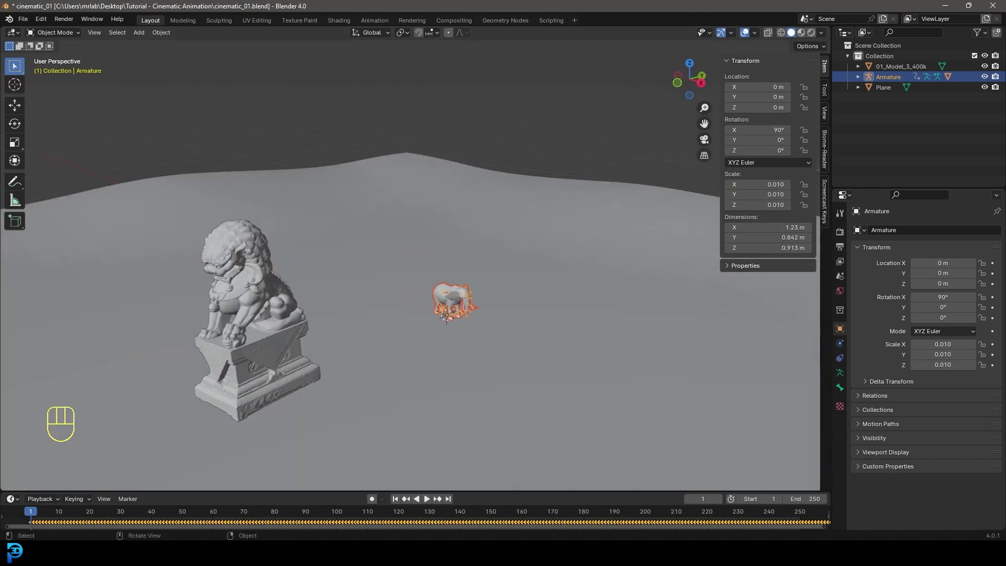
pyautogui.scroll(3, 487, 360)
pyautogui.scroll(-4, 491, 359)
pyautogui.moveTo(491, 360); pyautogui.dragTo(458, 347, button='middle')
pyautogui.press('s')
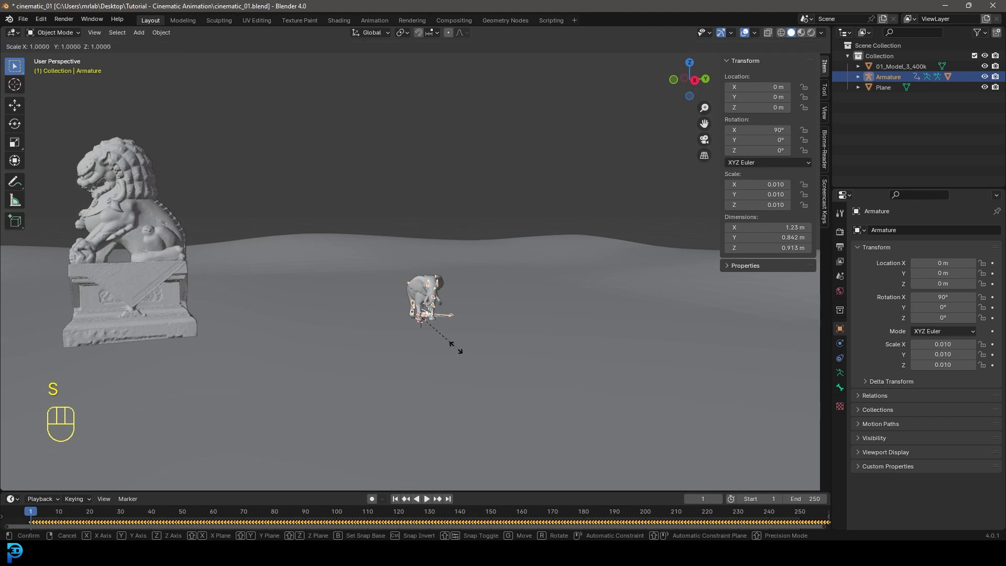
pyautogui.click(494, 364)
# - Move the elephant beside the lion statue in top view, to about -3.49 m on X and -5.08 m on Y
pyautogui.moveTo(493, 364)
pyautogui.mouseDown(button='middle')
pyautogui.moveTo(412, 351)
pyautogui.moveTo(507, 350)
pyautogui.mouseUp(button='middle')
pyautogui.press('KP_7')
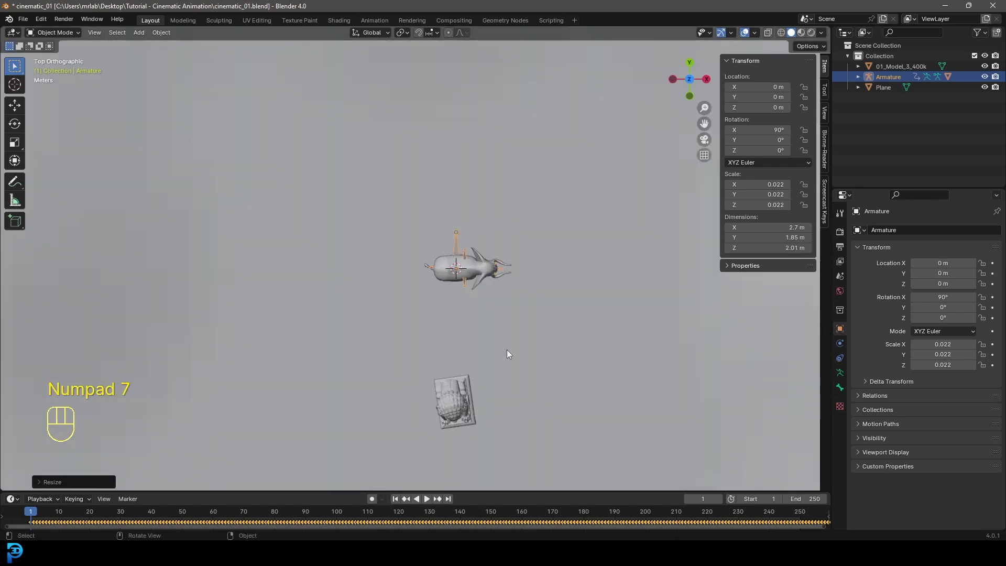
pyautogui.press('g')
pyautogui.click(408, 430)
pyautogui.scroll(-3, 409, 429)
pyautogui.moveTo(409, 430); pyautogui.dragTo(394, 317, button='middle')
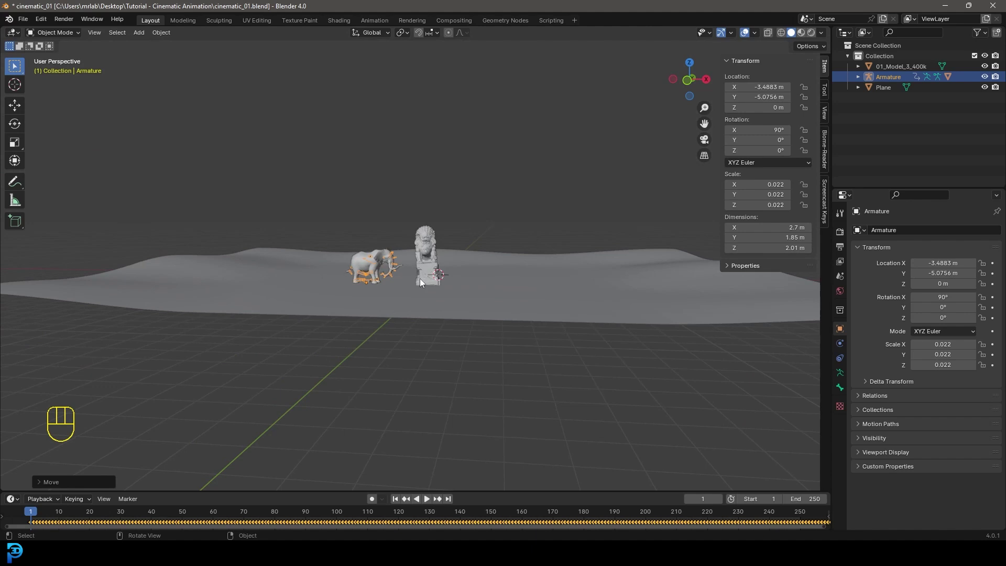
pyautogui.scroll(2, 417, 279)
# - Rotate the elephant to about -12.8° on Z and move it to about -3.76 m on X and -4.64 m on Y
pyautogui.press('KP_7')
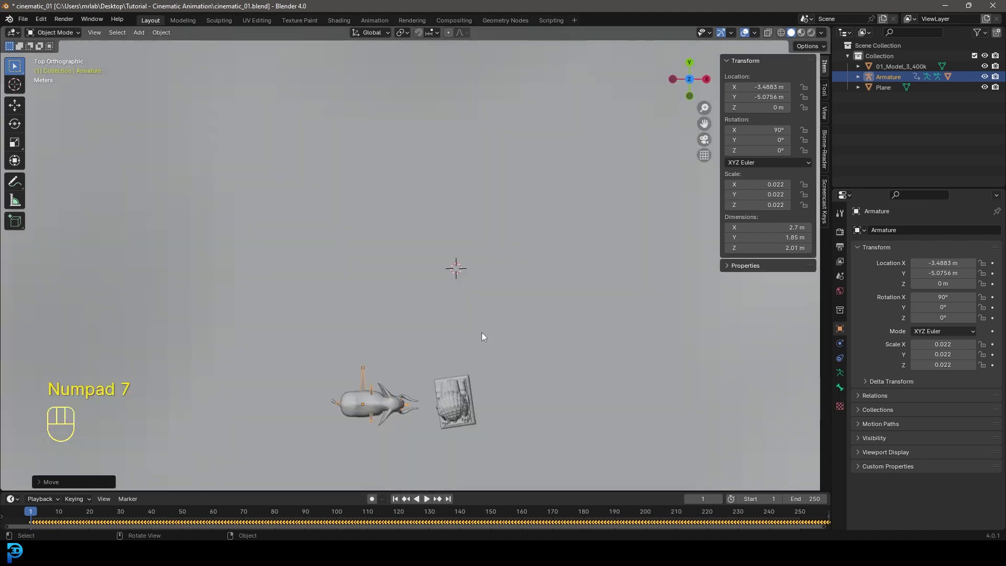
pyautogui.press('r')
pyautogui.click(494, 410)
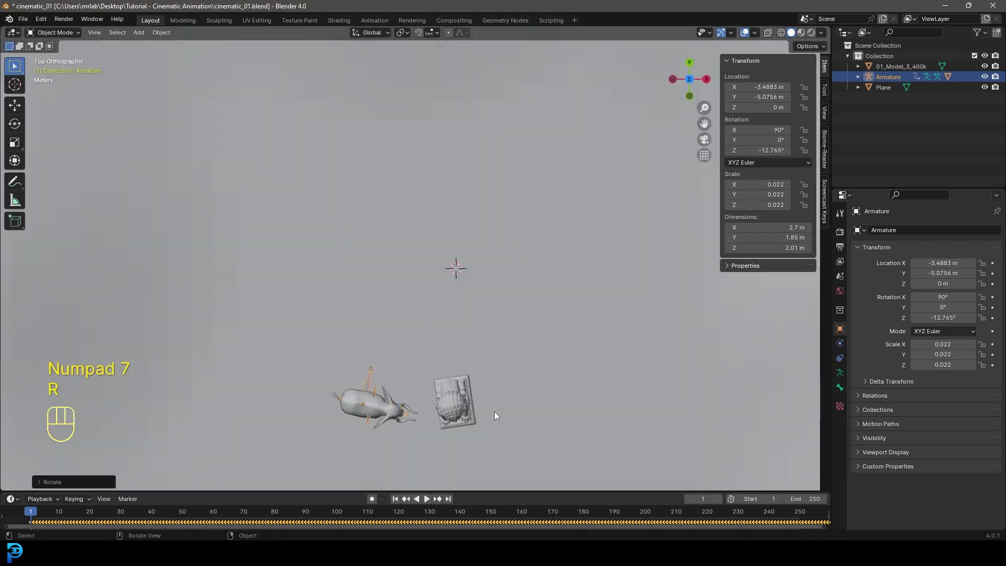
pyautogui.press('g')
pyautogui.click(481, 404)
pyautogui.scroll(5, 483, 256)
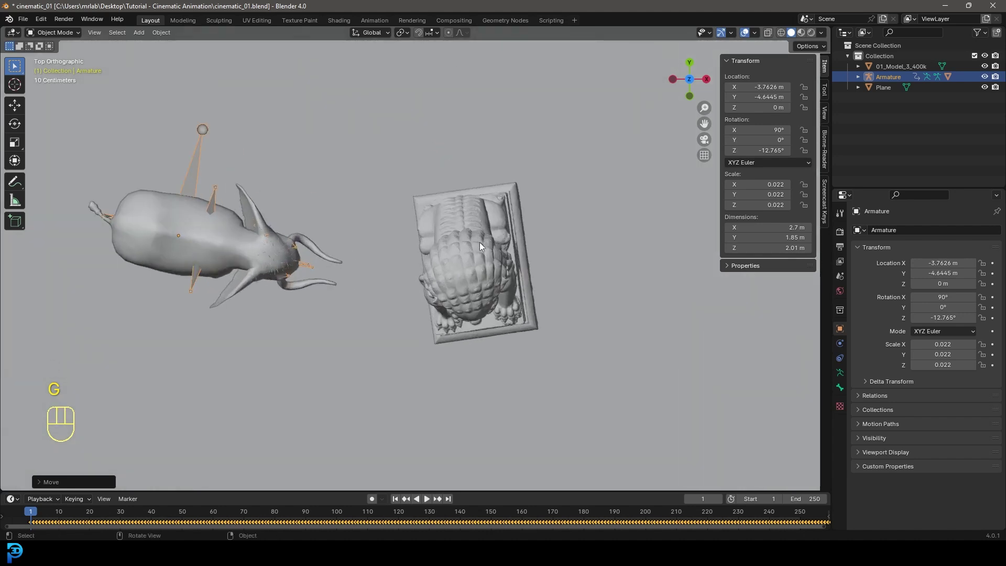
pyautogui.press('KP_0')
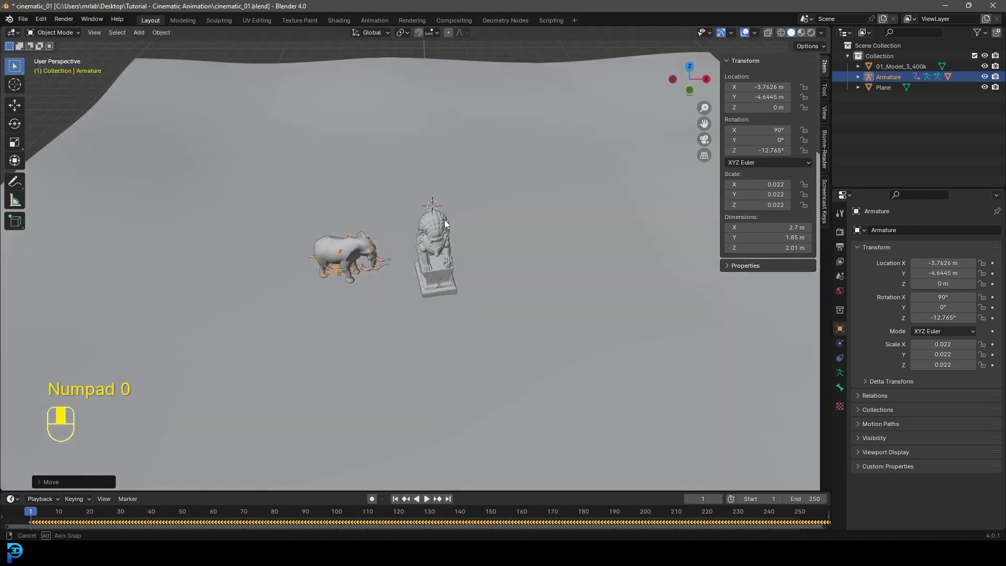
# - Play the elephant's idle animation up to frame 124 and enlarge the timeline area
pyautogui.press('space')
pyautogui.moveTo(313, 494); pyautogui.dragTo(279, 139)
pyautogui.press('space')
# - Set the scene's end frame to 270 so the range covers all of the elephant's keyframes
pyautogui.keyDown('ctrl'); pyautogui.moveTo(470, 407); pyautogui.dragTo(628, 385, button='middle'); pyautogui.keyUp('ctrl')
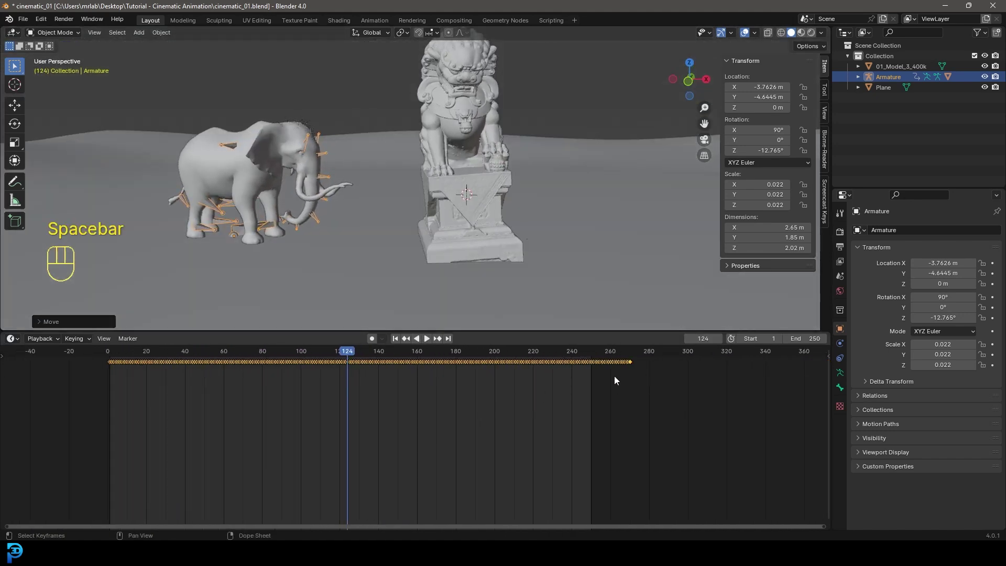
pyautogui.click(805, 338)
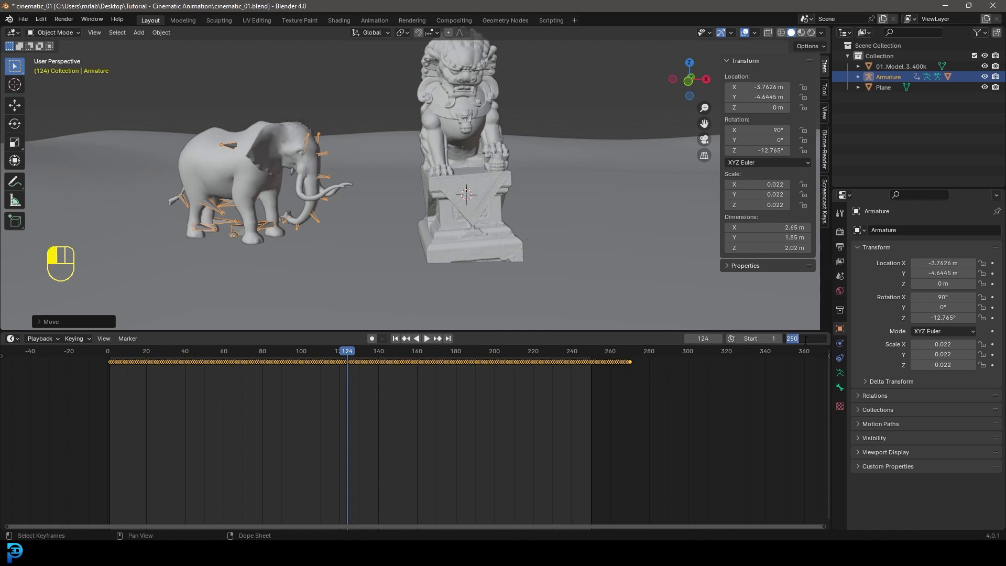
pyautogui.write('270')
pyautogui.press('Return')
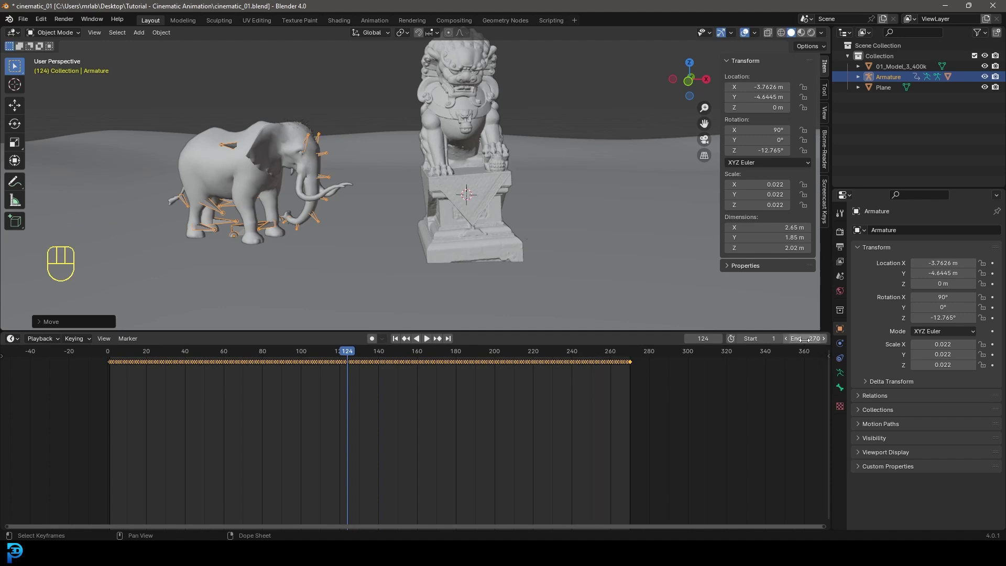
pyautogui.moveTo(429, 428); pyautogui.dragTo(450, 427, button='middle')
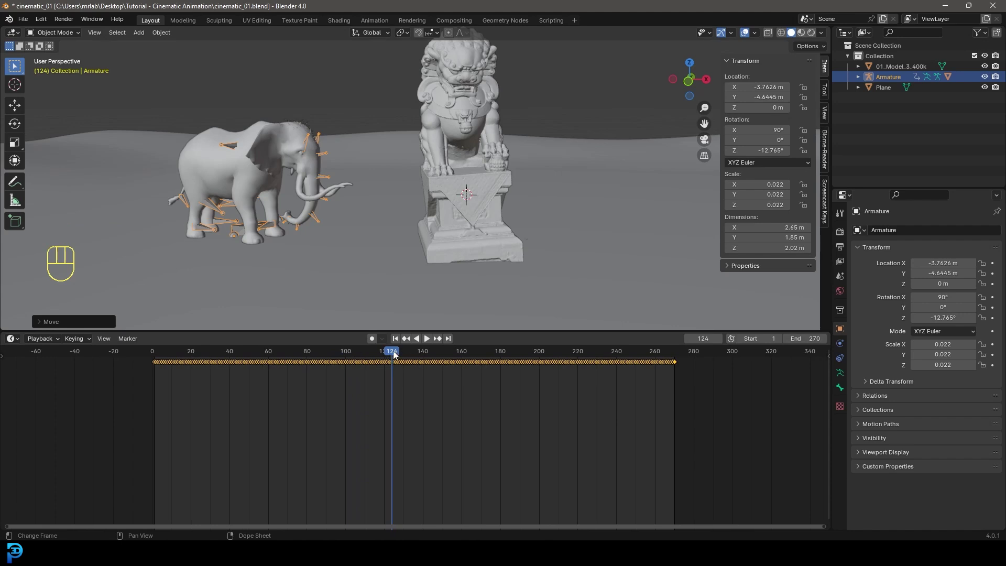
# - Play the elephant's animation from the start of the timeline up to frame 97
pyautogui.moveTo(314, 414); pyautogui.dragTo(157, 374)
pyautogui.scroll(-4, 231, 194)
pyautogui.moveTo(231, 194); pyautogui.dragTo(434, 181, button='middle')
pyautogui.press('space')
pyautogui.scroll(3, 434, 182)
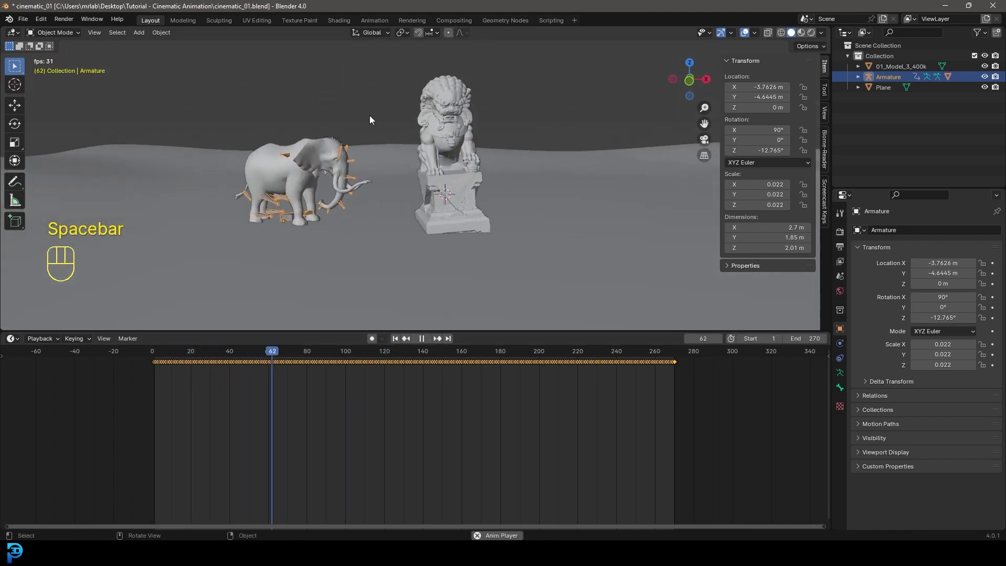
pyautogui.scroll(3, 378, 123)
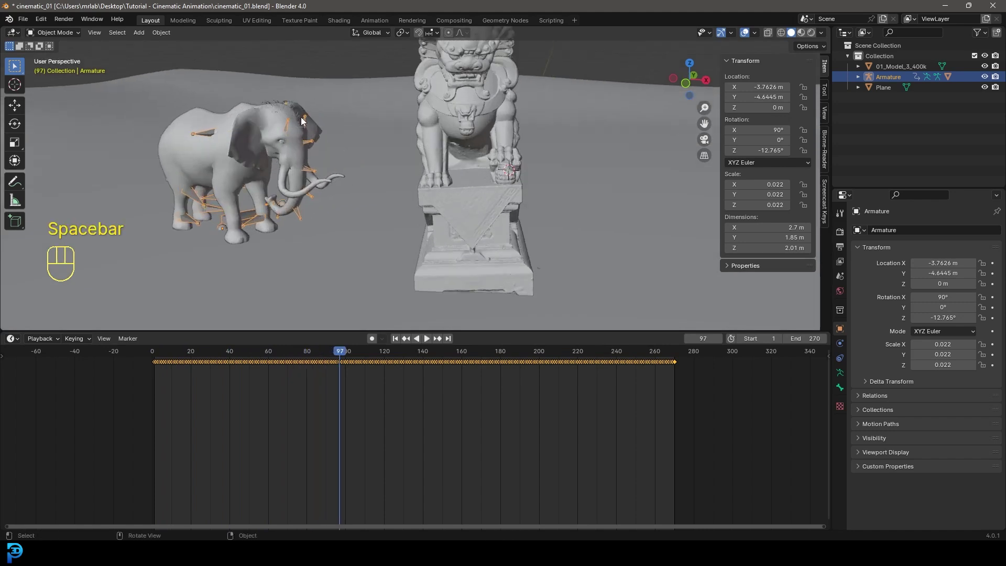
# - Move the elephant's armature into a new collection named rig and hide that collection
pyautogui.press('m')
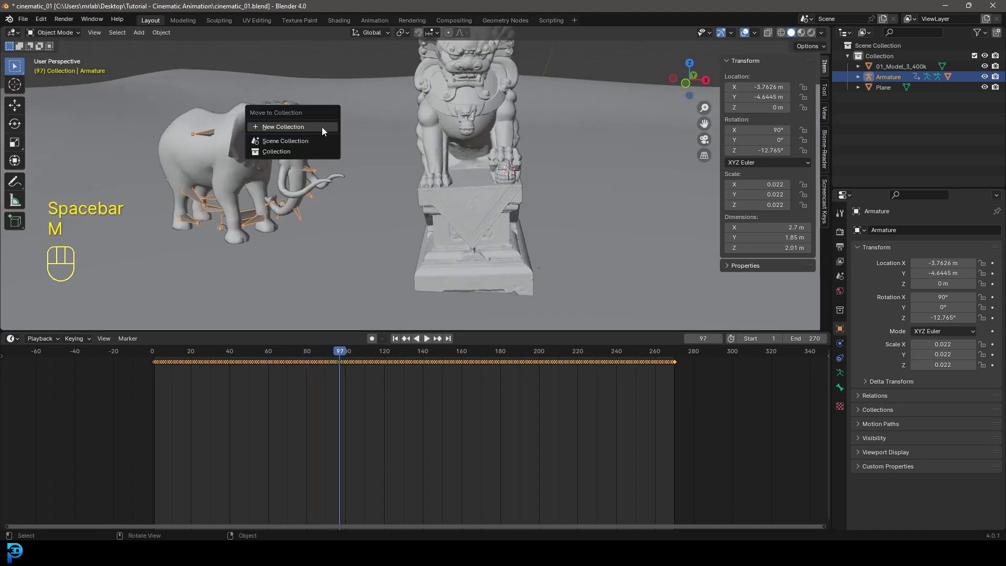
pyautogui.click(274, 126)
pyautogui.write('rig')
pyautogui.press('Return')
pyautogui.press('Return')
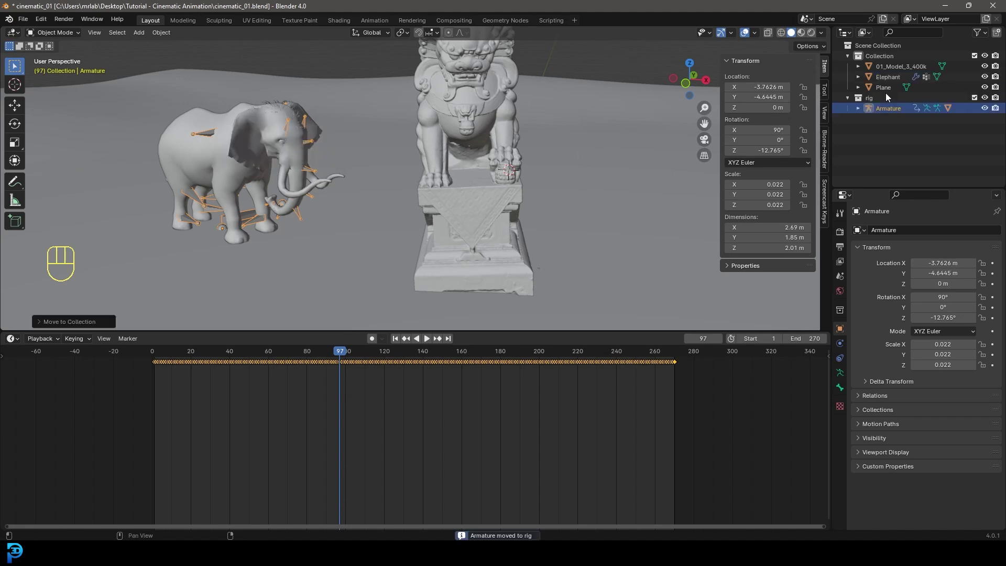
pyautogui.click(985, 98)
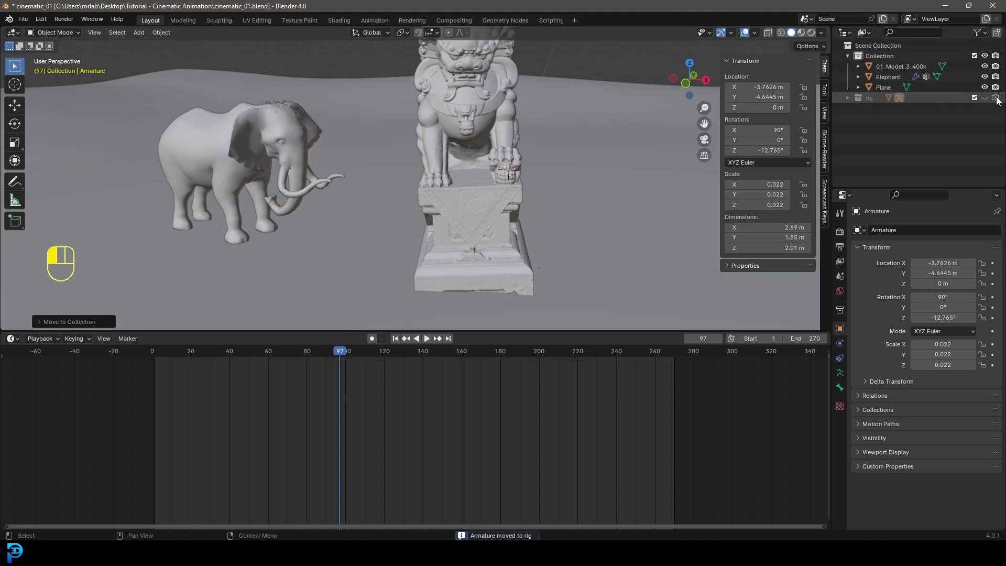
# - Add a Subdivision Surface modifier to the elephant mesh and disable the modifier's viewport display
pyautogui.moveTo(300, 218); pyautogui.dragTo(374, 193, button='middle')
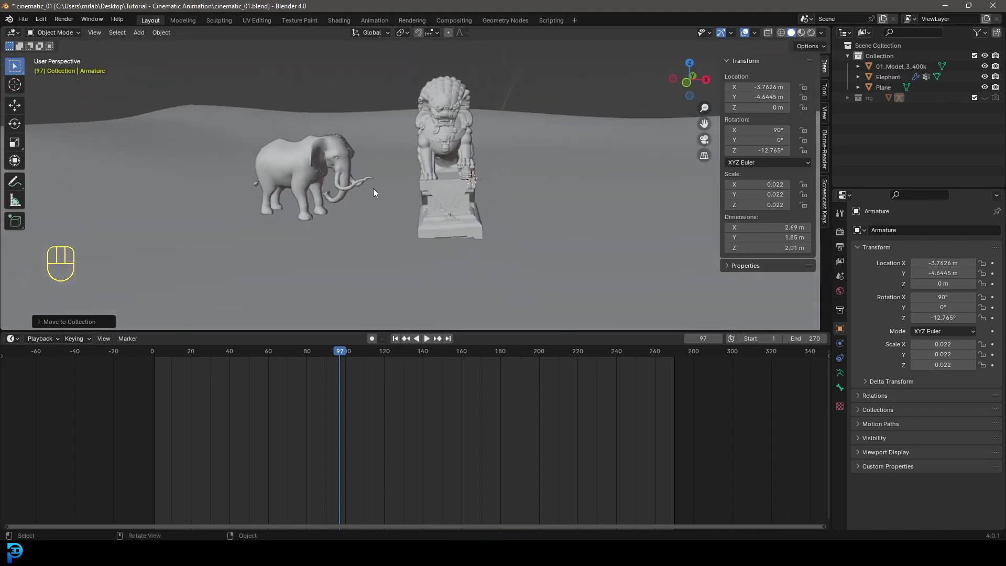
pyautogui.click(320, 141)
pyautogui.scroll(3, 334, 151)
pyautogui.click(840, 343)
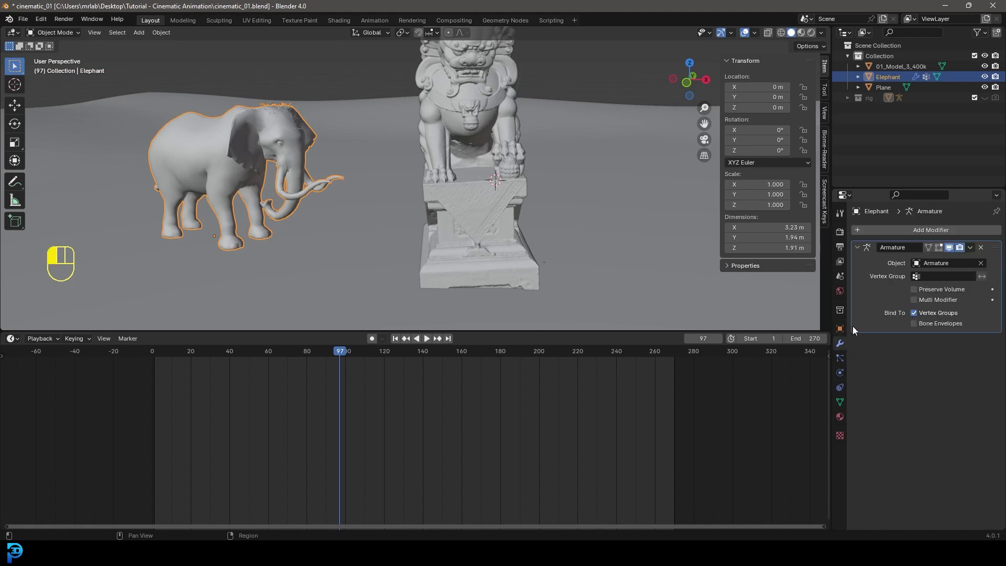
pyautogui.click(901, 231)
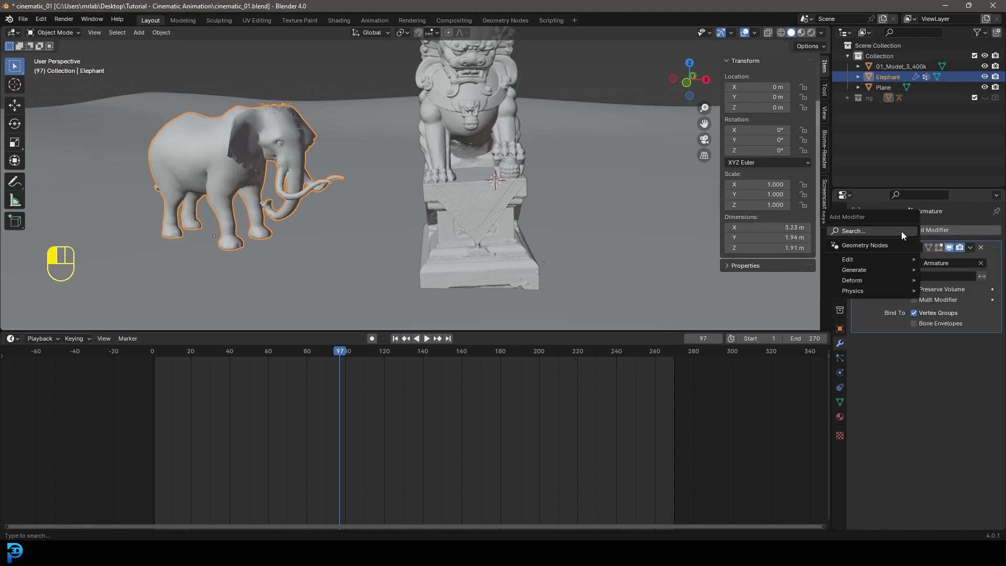
pyautogui.click(854, 232)
pyautogui.write('sub')
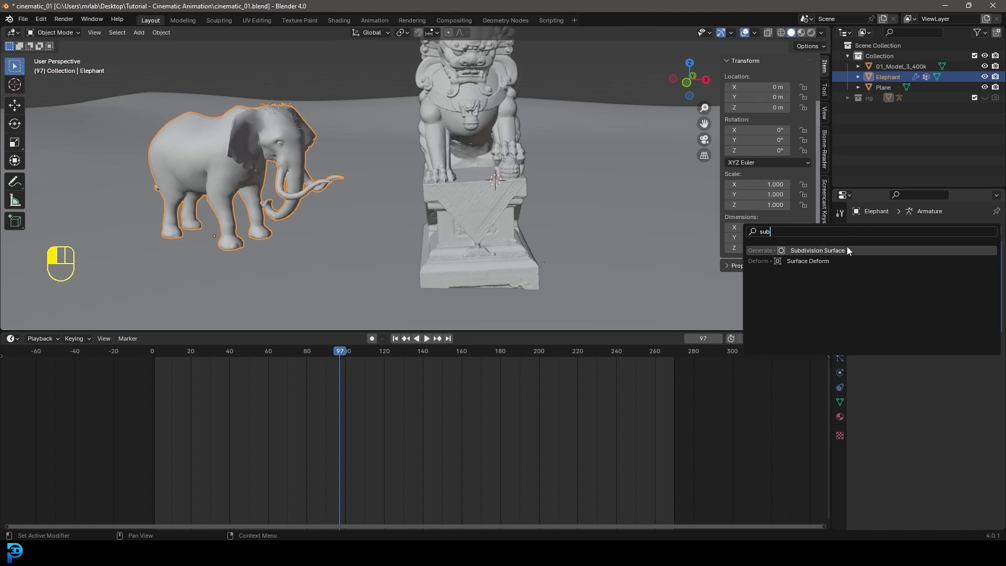
pyautogui.press('Return')
pyautogui.click(950, 341)
pyautogui.moveTo(419, 195); pyautogui.dragTo(360, 197, button='middle')
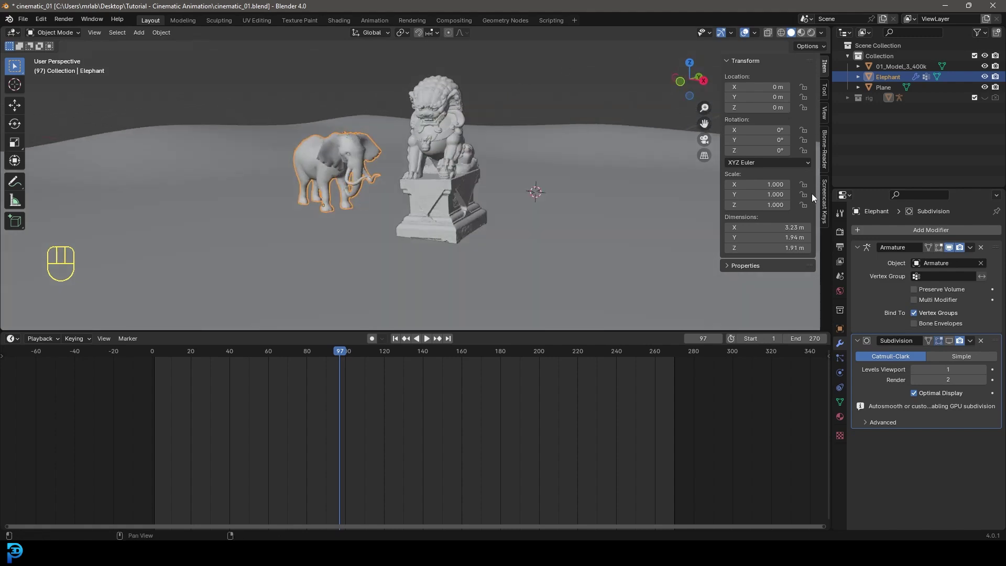
# - Set the render engine to Cycles on GPU Compute with a maximum of 55 render samples
pyautogui.click(840, 232)
pyautogui.click(922, 232)
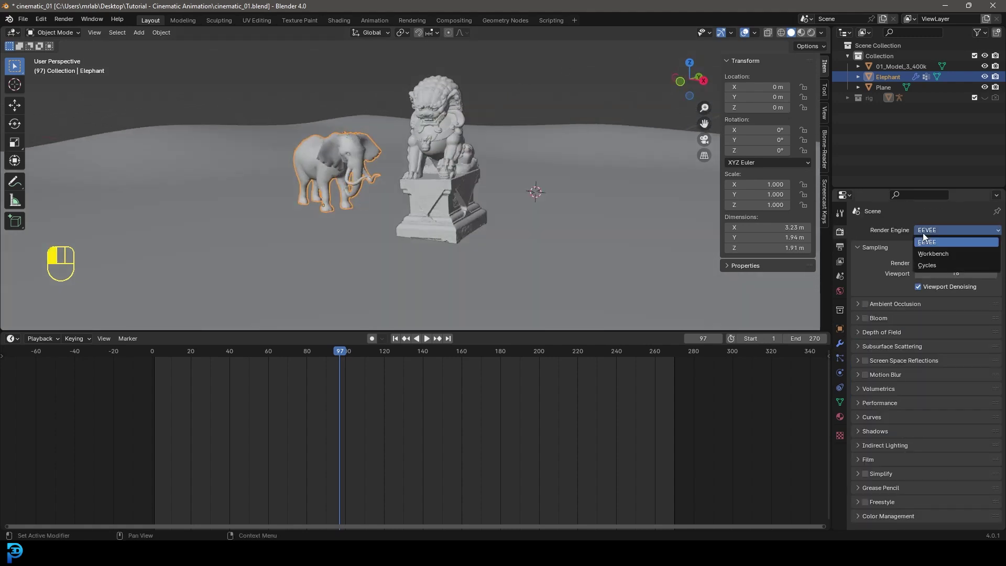
pyautogui.click(932, 268)
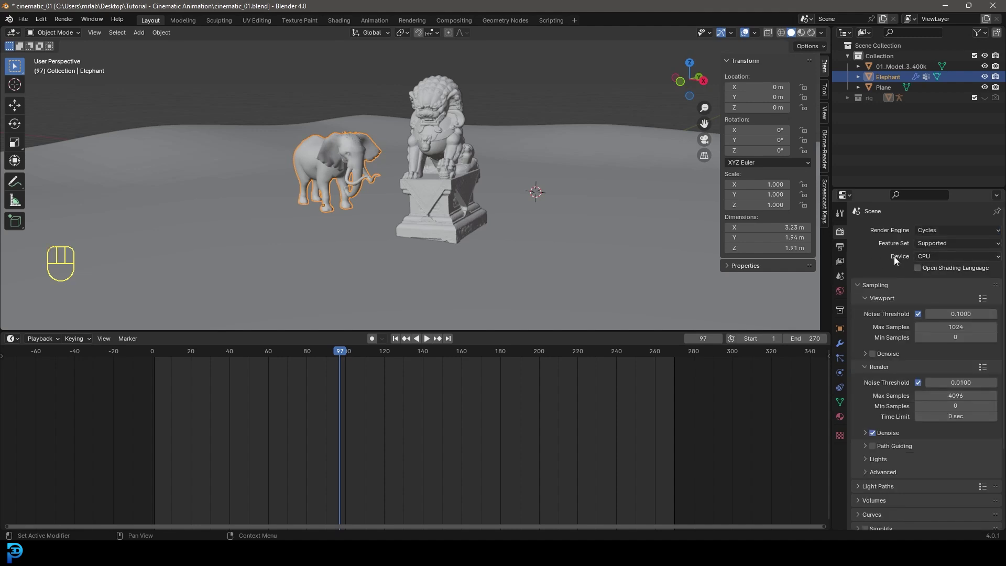
pyautogui.click(939, 256)
pyautogui.click(932, 279)
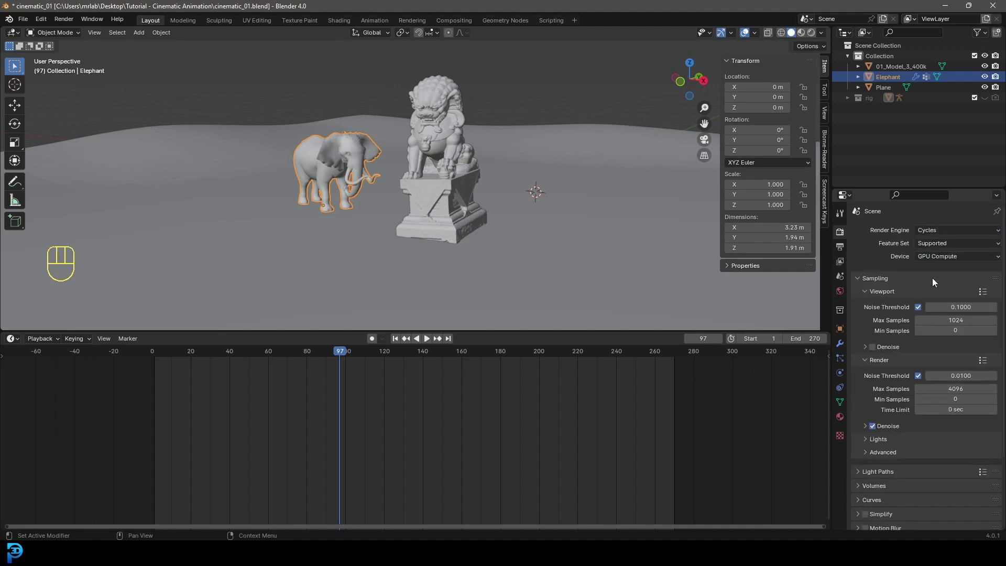
pyautogui.click(961, 385)
pyautogui.write('55')
pyautogui.press('Return')
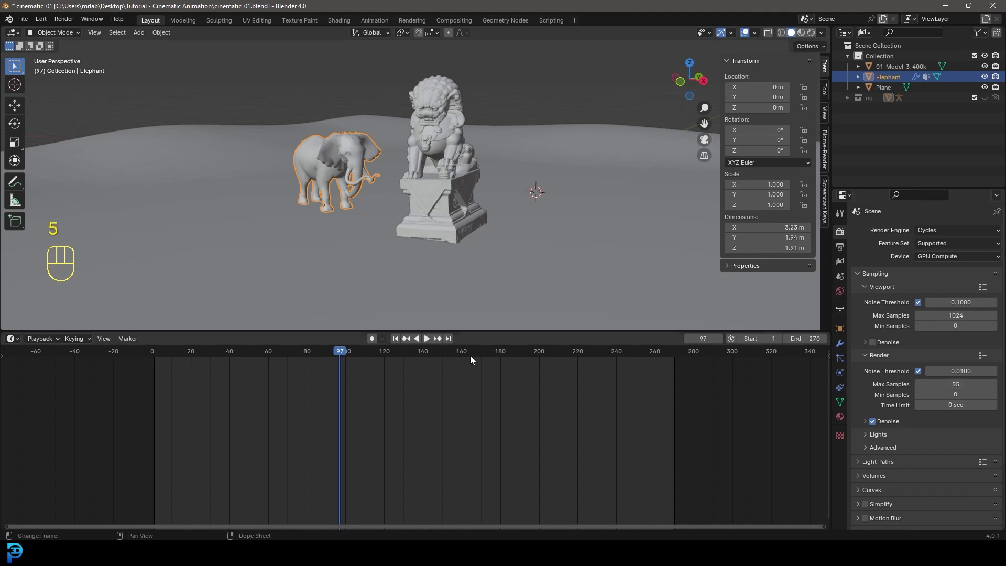
# - Shrink the timeline area and add a camera to the scene in front view
pyautogui.moveTo(480, 332); pyautogui.dragTo(480, 435)
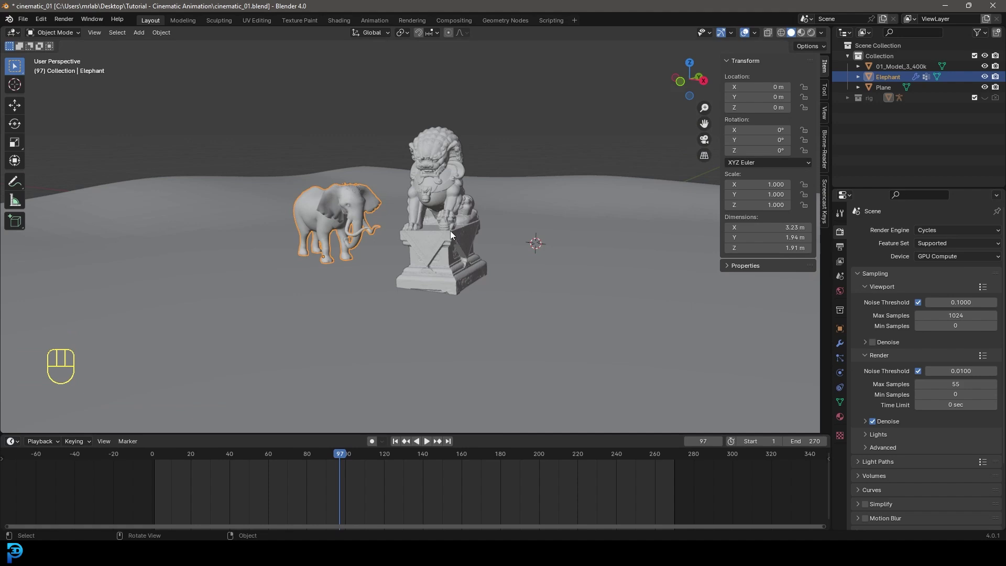
pyautogui.press('KP_1')
pyautogui.scroll(2, 353, 212)
pyautogui.keyDown('shift'); pyautogui.moveTo(351, 241); pyautogui.dragTo(359, 247, button='middle'); pyautogui.keyUp('shift')
pyautogui.scroll(1, 363, 246)
pyautogui.hotkey('shift', 'a')
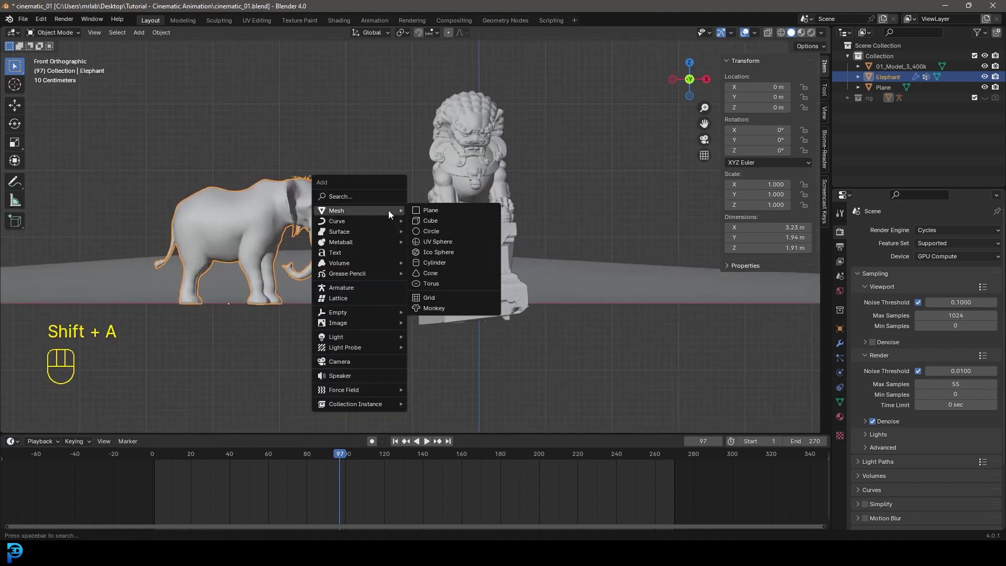
pyautogui.click(362, 361)
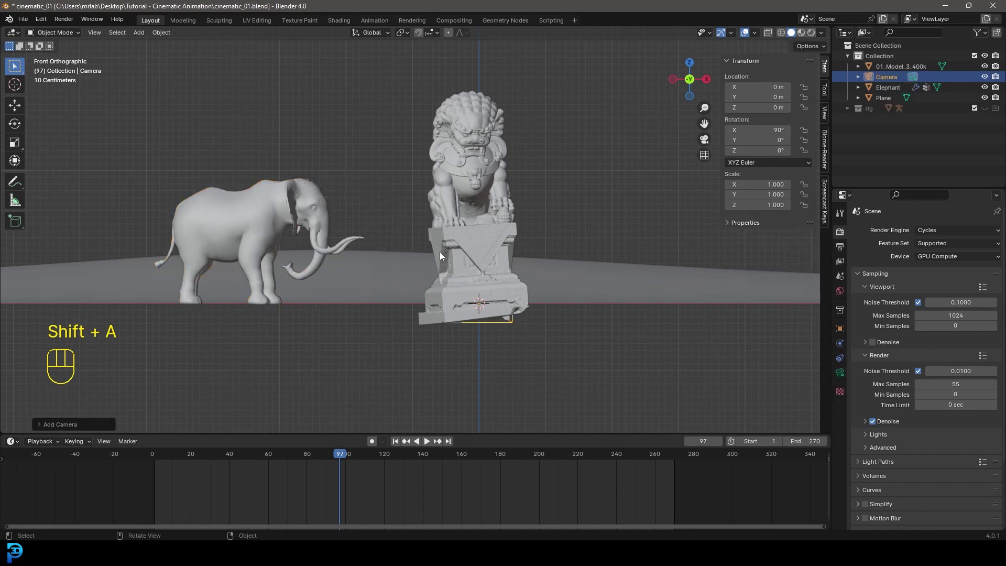
# - Move the camera in right view in front of the statue, to about -14.49 m on Y and 1.51 m on Z
pyautogui.scroll(-2, 513, 269)
pyautogui.press('KP_3')
pyautogui.scroll(-2, 545, 276)
pyautogui.press('g')
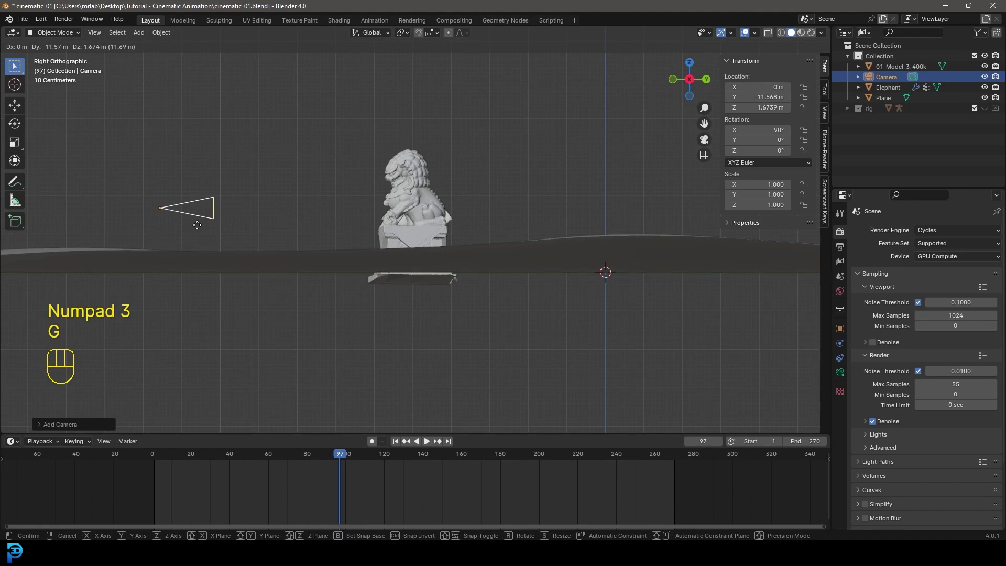
pyautogui.click(82, 230)
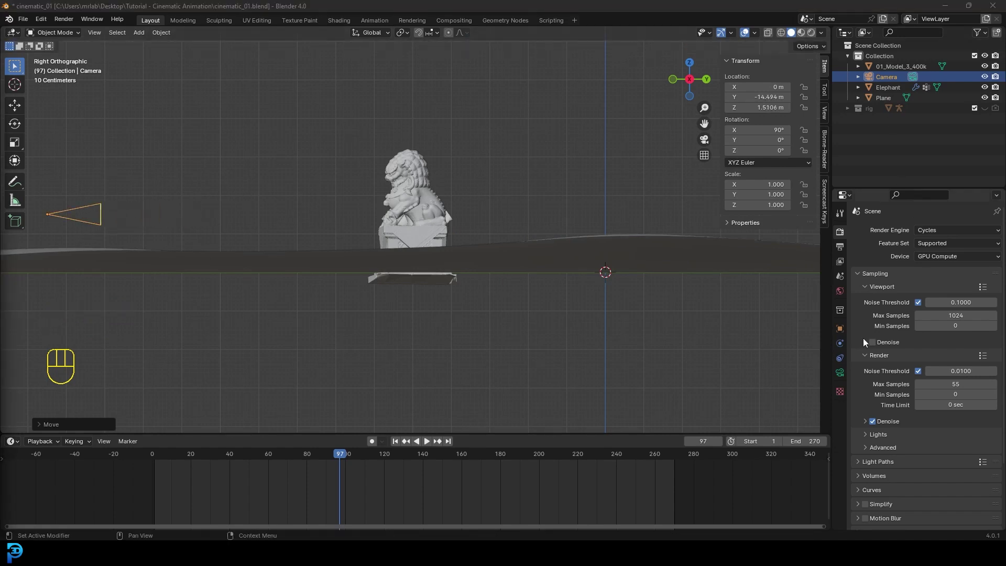
# - Set the camera's focal length to 90 mm and look through the camera
pyautogui.click(840, 372)
pyautogui.click(940, 280)
pyautogui.write('90')
pyautogui.press('Return')
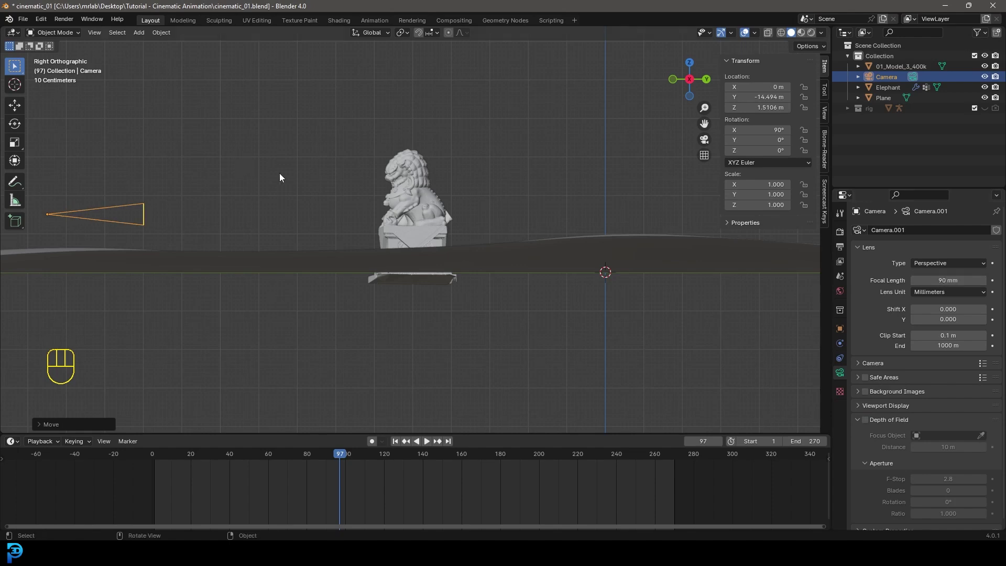
pyautogui.scroll(-5, 293, 214)
pyautogui.press('KP_0')
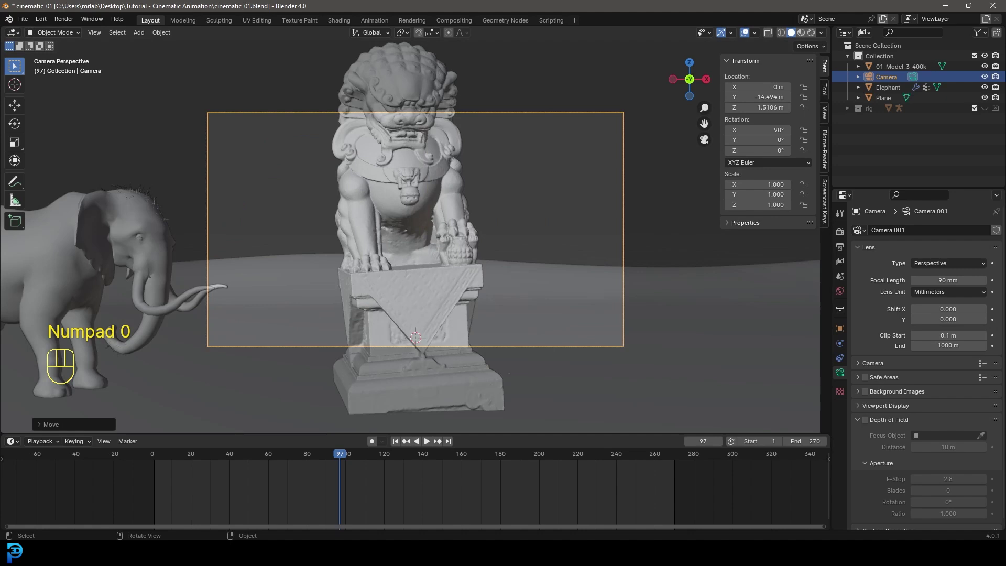
# - Set the output's vertical resolution to 920 px
pyautogui.click(840, 247)
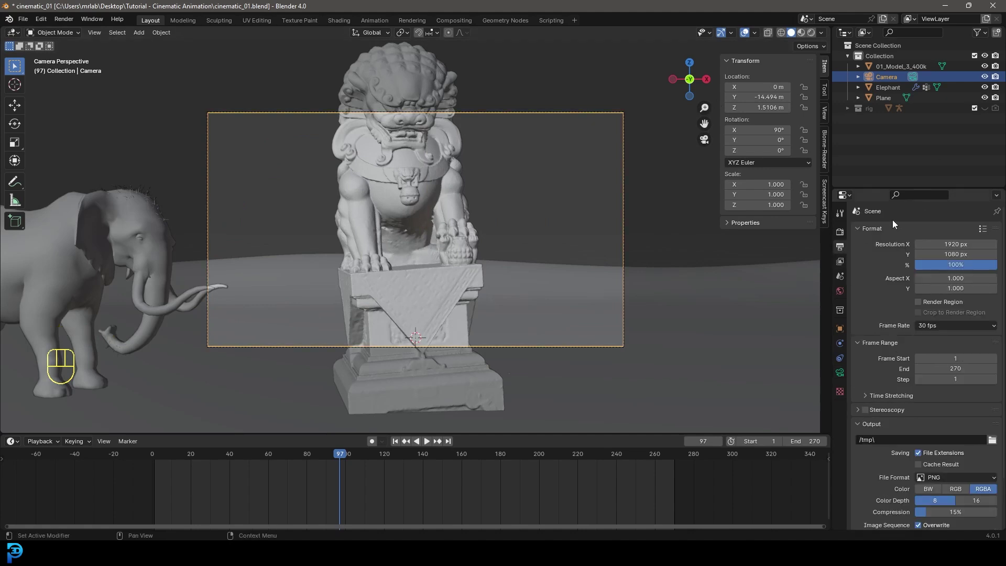
pyautogui.click(948, 254)
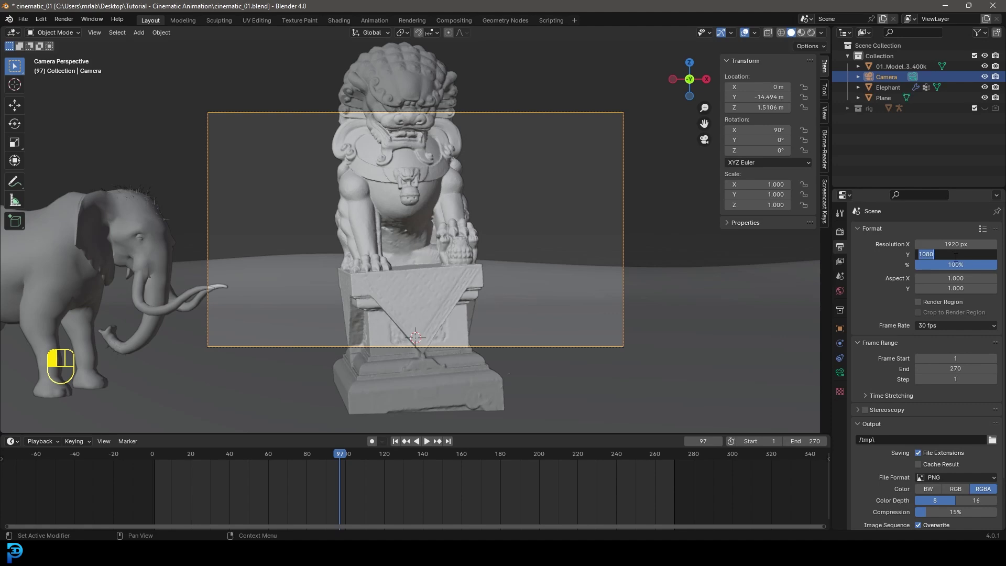
pyautogui.write('920')
pyautogui.press('Return')
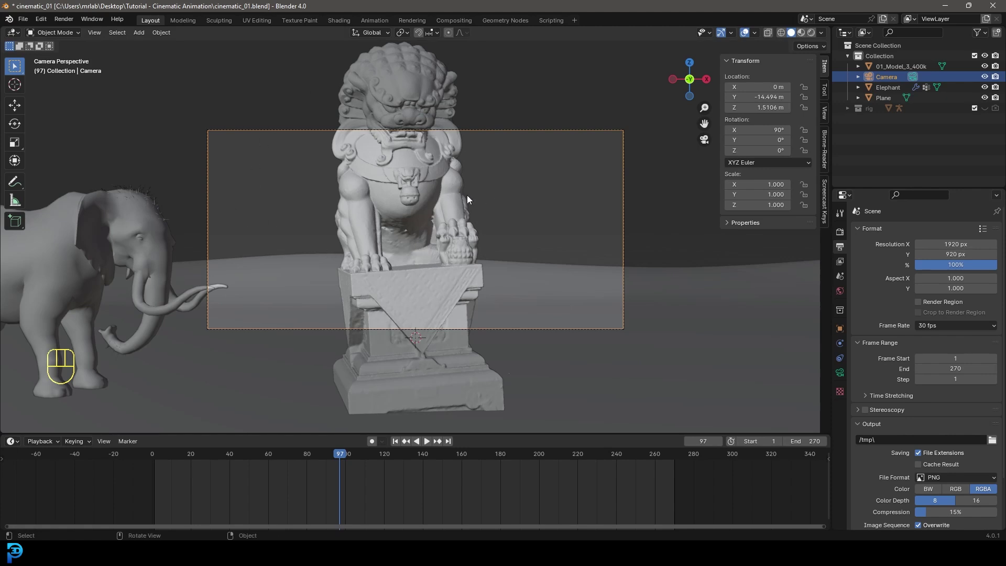
# - Reframe the elephant and lion by moving the camera to about -1.56 m on X, -17.24 m on Y and 1.33 m on Z
pyautogui.press('g')
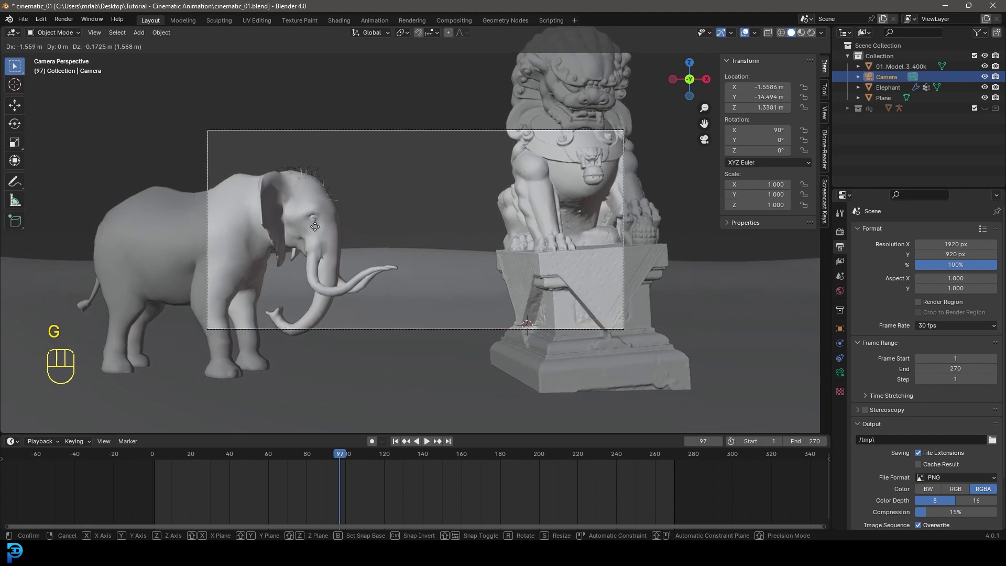
pyautogui.click(315, 228)
pyautogui.press('g')
pyautogui.middleClick(421, 240)
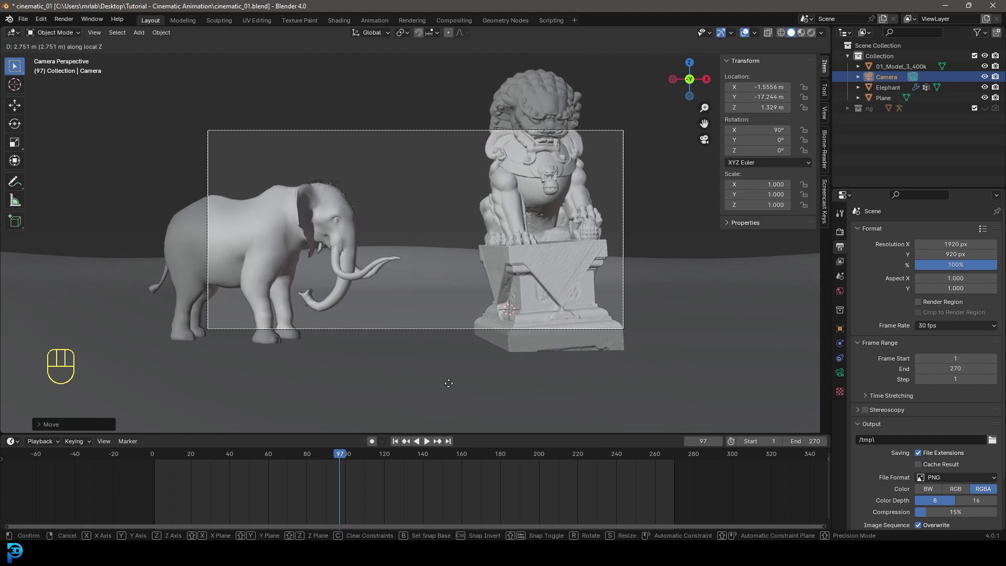
pyautogui.click(449, 386)
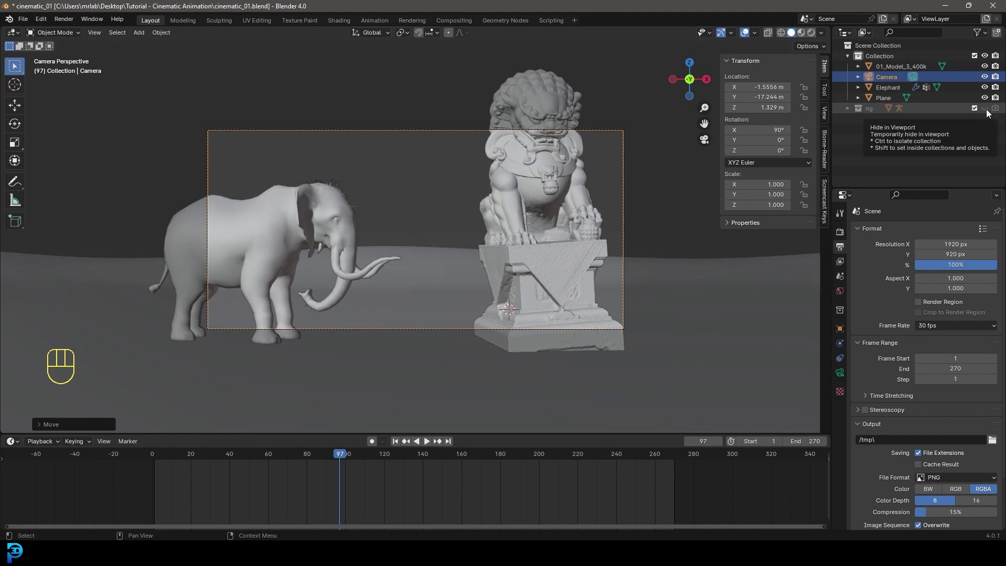
# - Move the lion statue to about -0.75 m on X and -0.48 m on Z, and tilt it to about -3.9° on X
pyautogui.click(570, 229)
pyautogui.press('g')
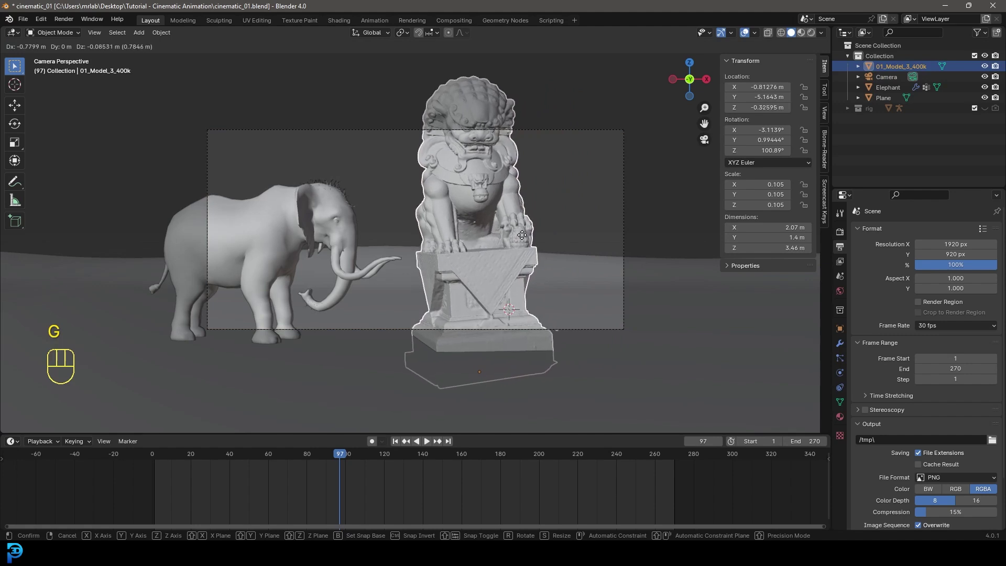
pyautogui.click(519, 250)
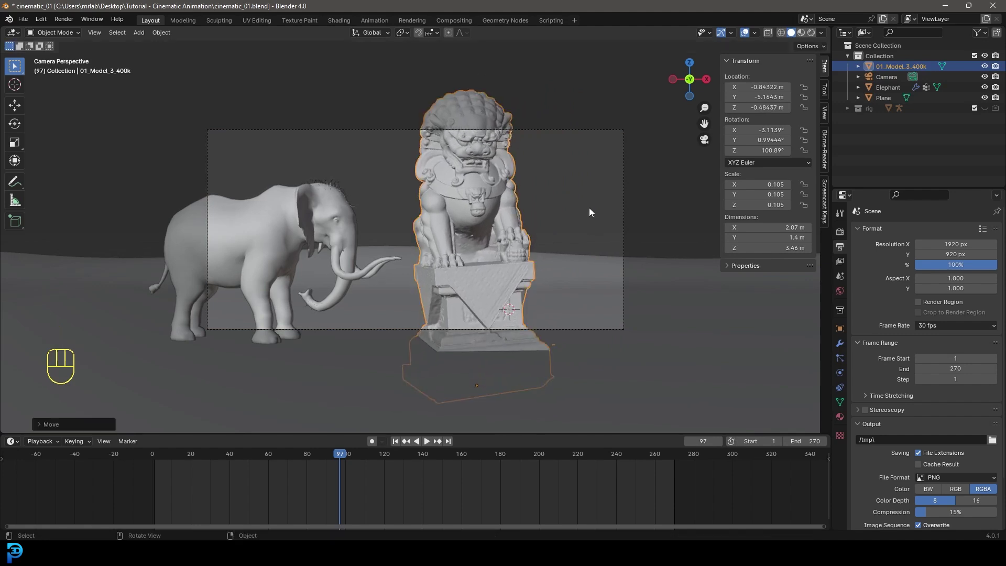
pyautogui.press('r')
pyautogui.press('g')
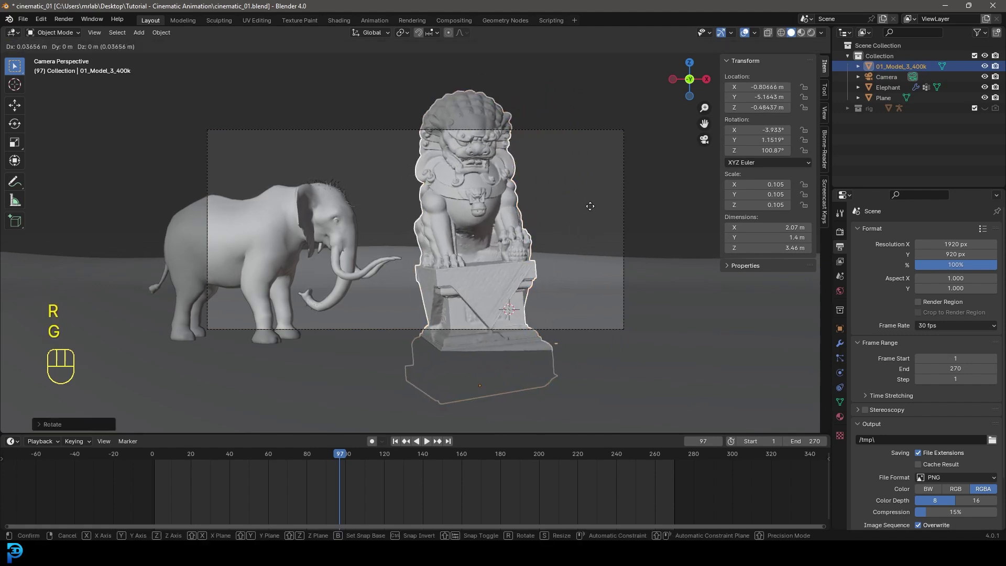
pyautogui.click(594, 207)
# - Check the lion statue in wireframe shading, return to solid shading and deselect everything
pyautogui.hotkey('shift', 'z')
pyautogui.press('z')
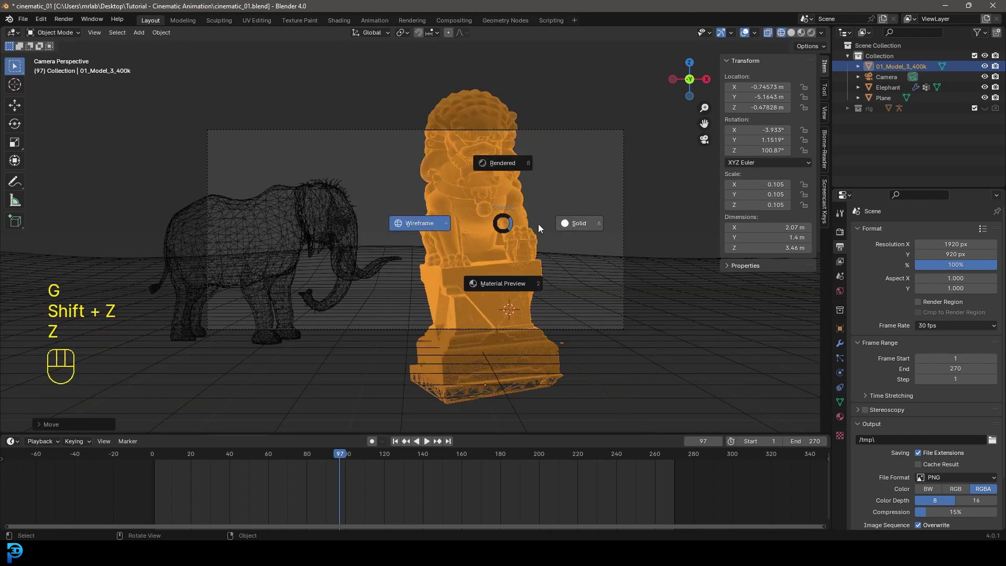
pyautogui.click(572, 222)
pyautogui.hotkey('alt', 'a')
pyautogui.scroll(3, 401, 197)
pyautogui.scroll(-4, 449, 261)
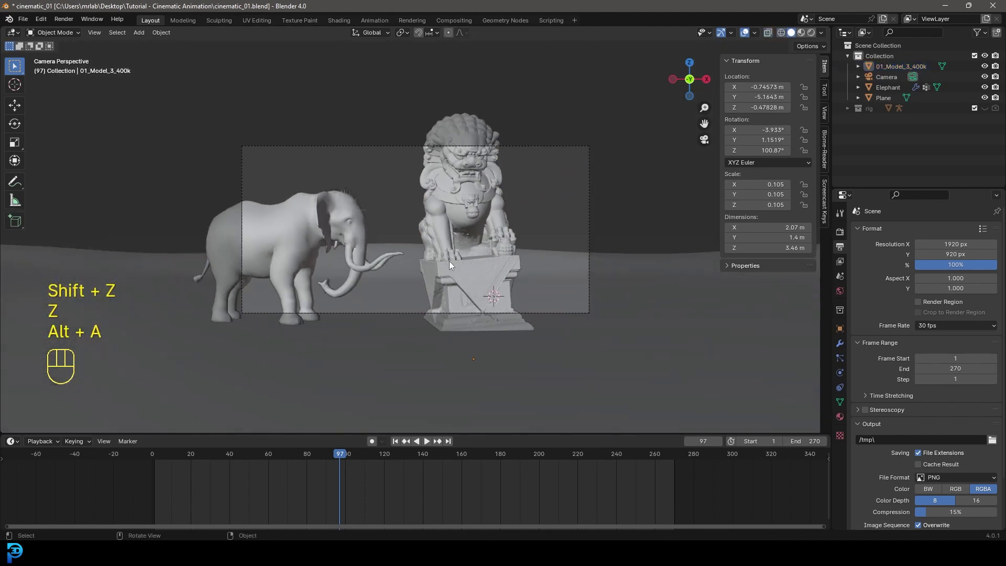
pyautogui.scroll(4, 448, 261)
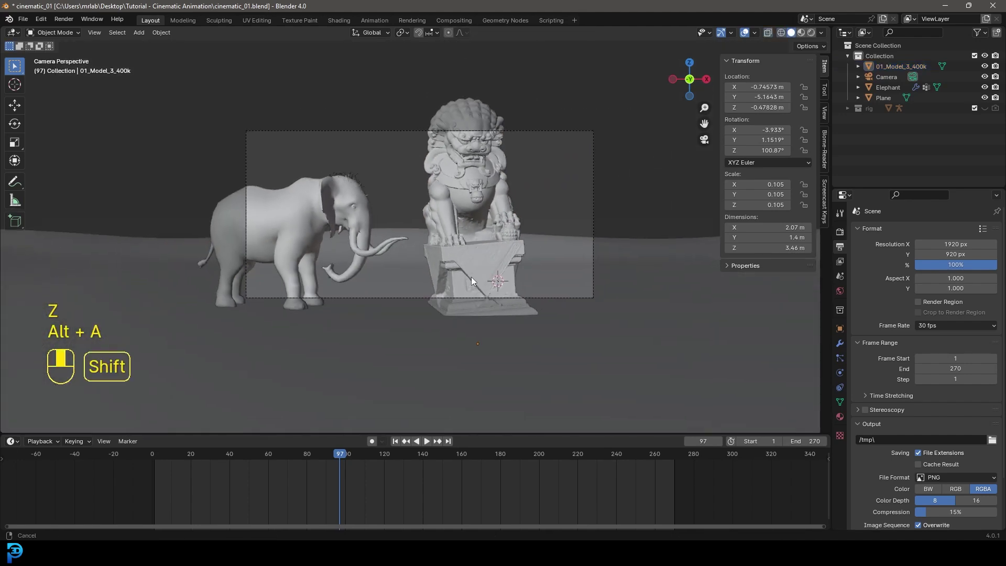
# - Select the camera and shift it to about -1.64 m on X and 1.33 m on Z to adjust the framing
pyautogui.click(586, 91)
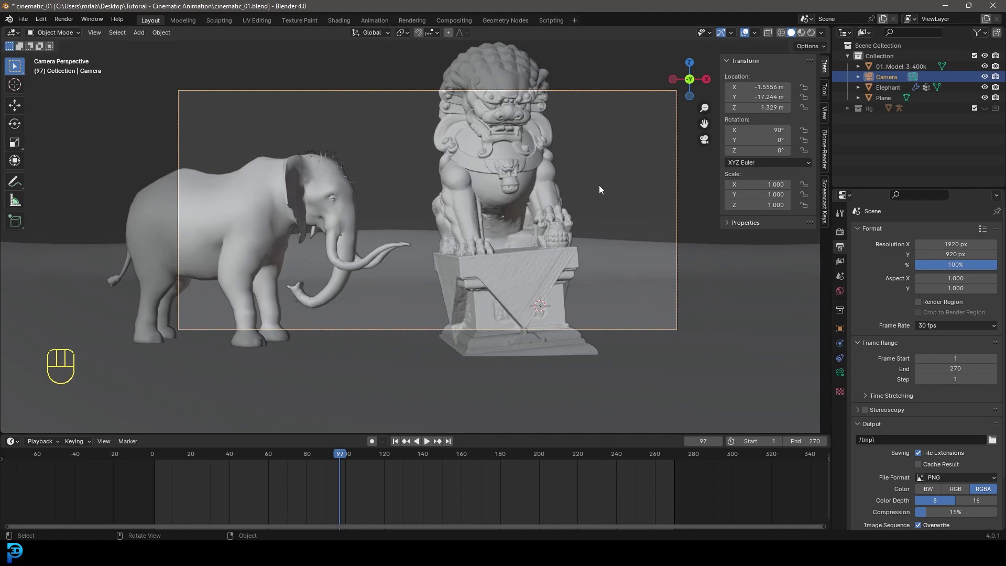
pyautogui.press('g')
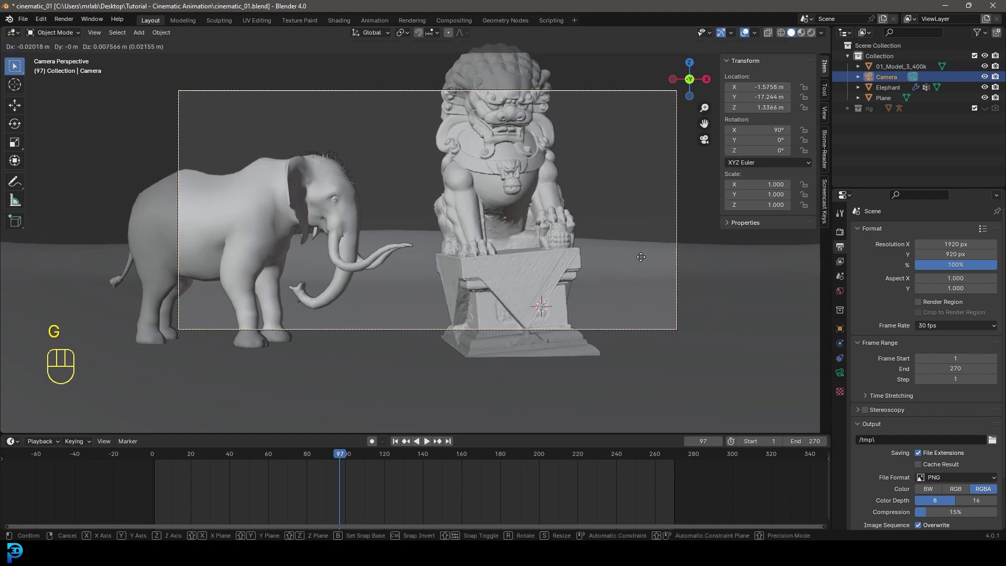
pyautogui.click(472, 203)
pyautogui.scroll(-4, 473, 205)
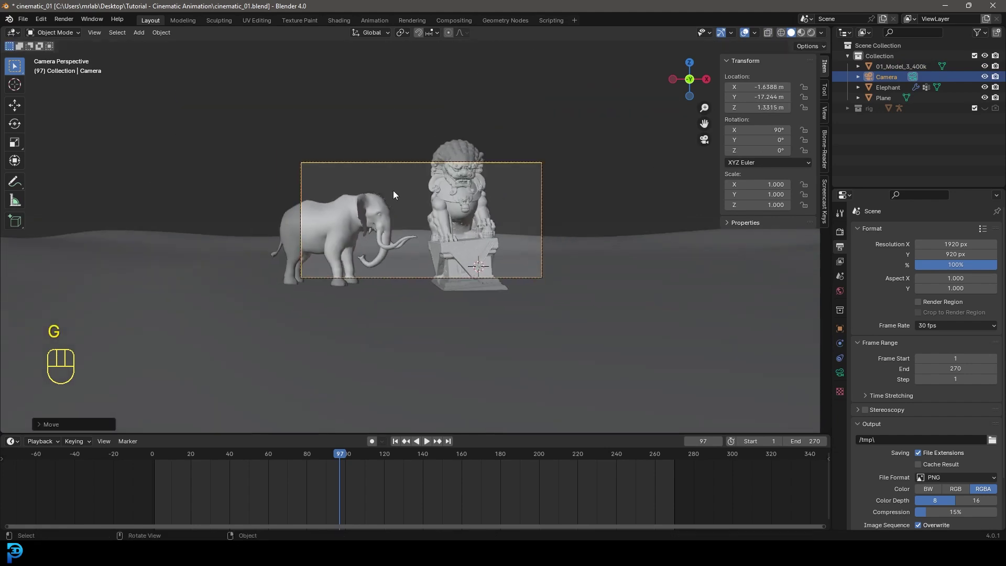
pyautogui.scroll(2, 433, 167)
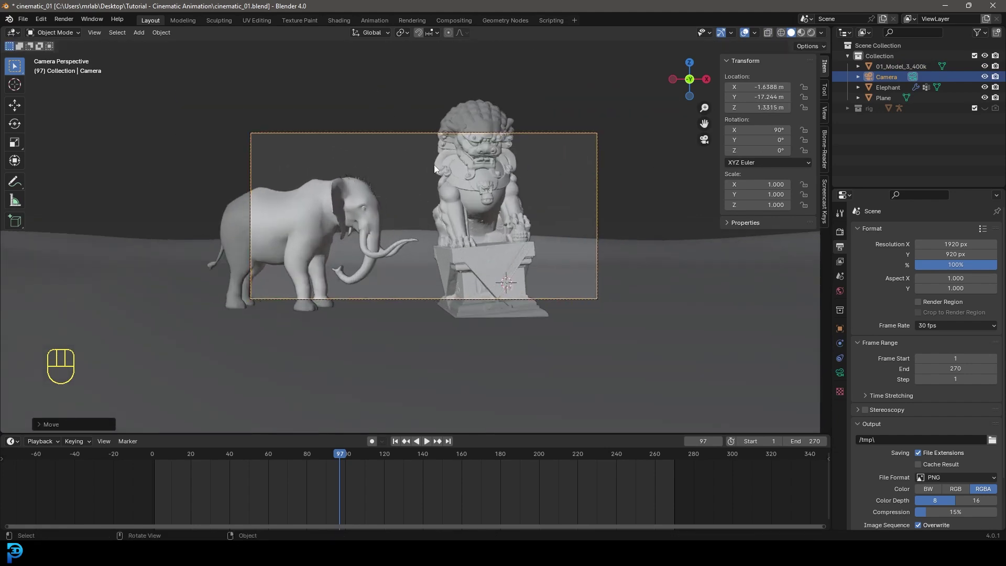
# - Set the current frame to 14 and save the file
pyautogui.moveTo(338, 458); pyautogui.dragTo(179, 459)
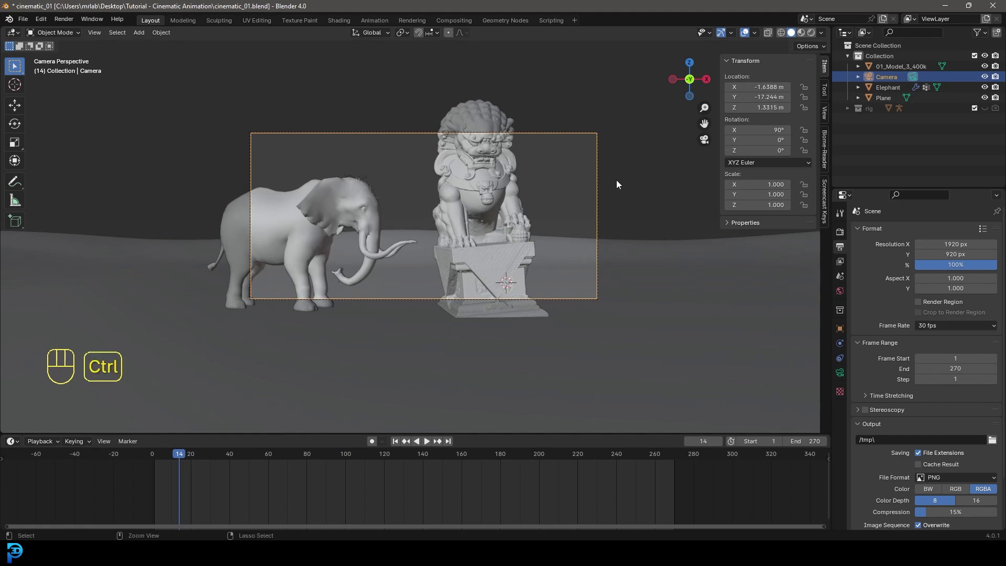
pyautogui.hotkey('ctrl', 's')
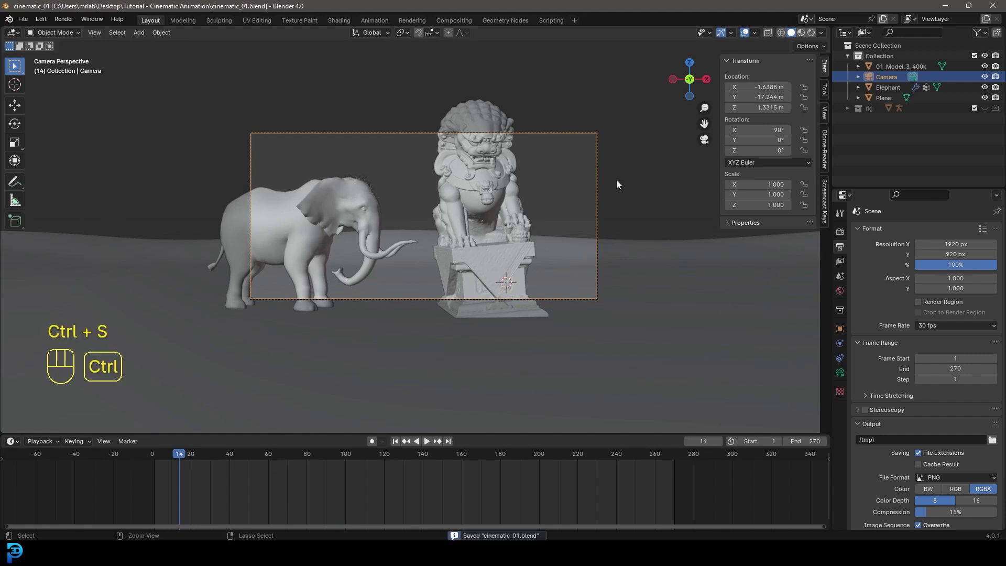
# - Assign an Environment Texture to the world background color and load quarry_04_puresky_4k.exr into it
pyautogui.click(840, 291)
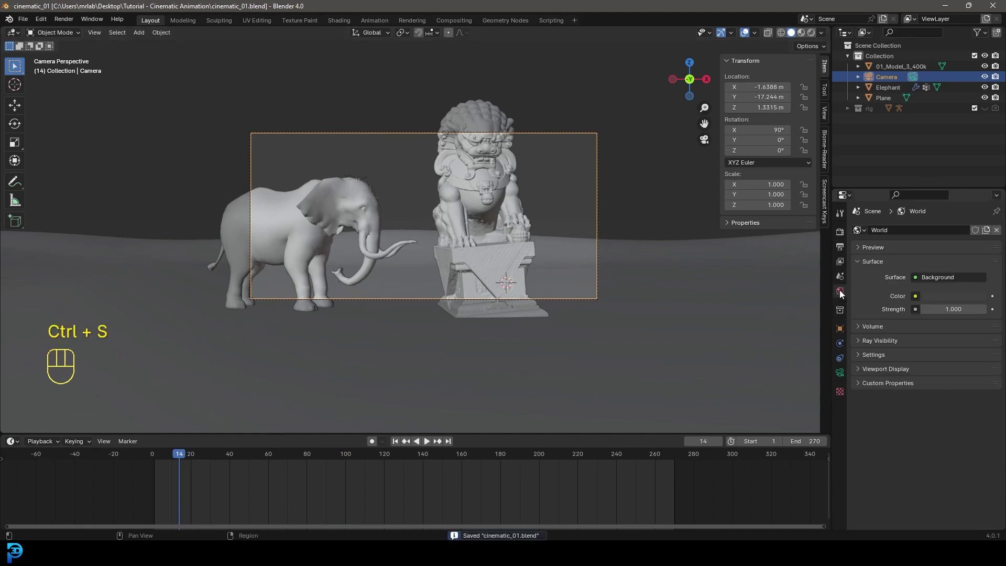
pyautogui.click(915, 297)
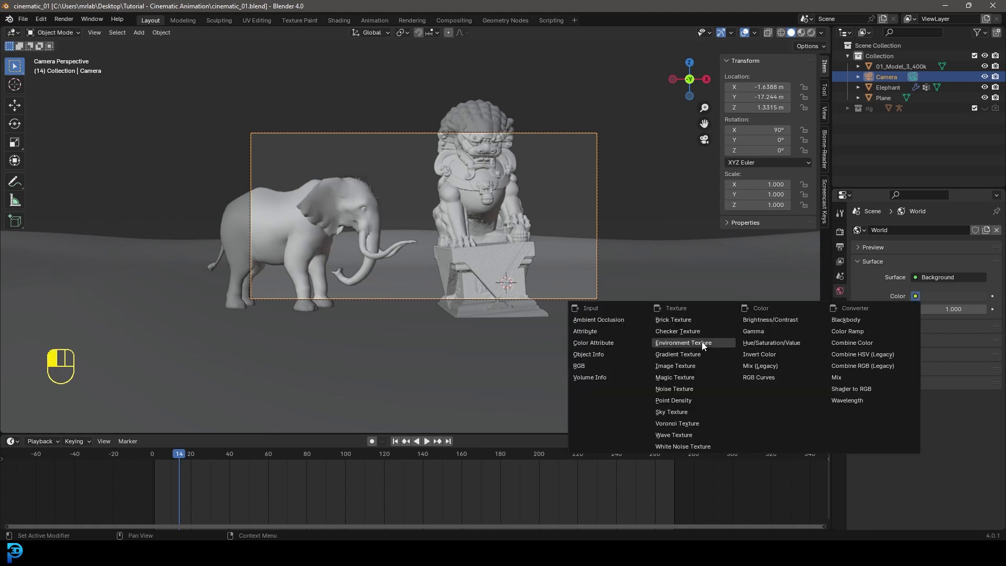
pyautogui.click(684, 343)
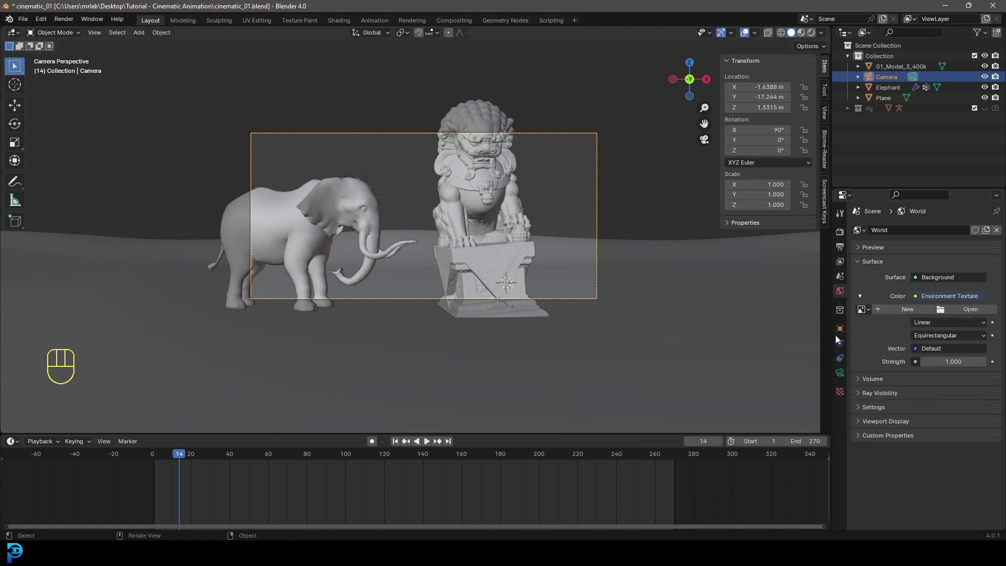
pyautogui.click(972, 310)
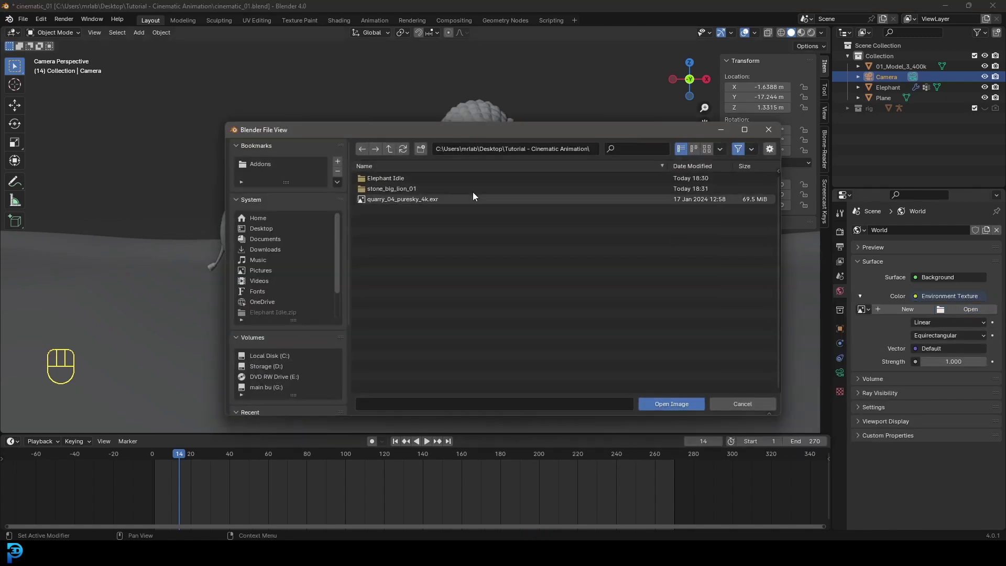
pyautogui.click(406, 203)
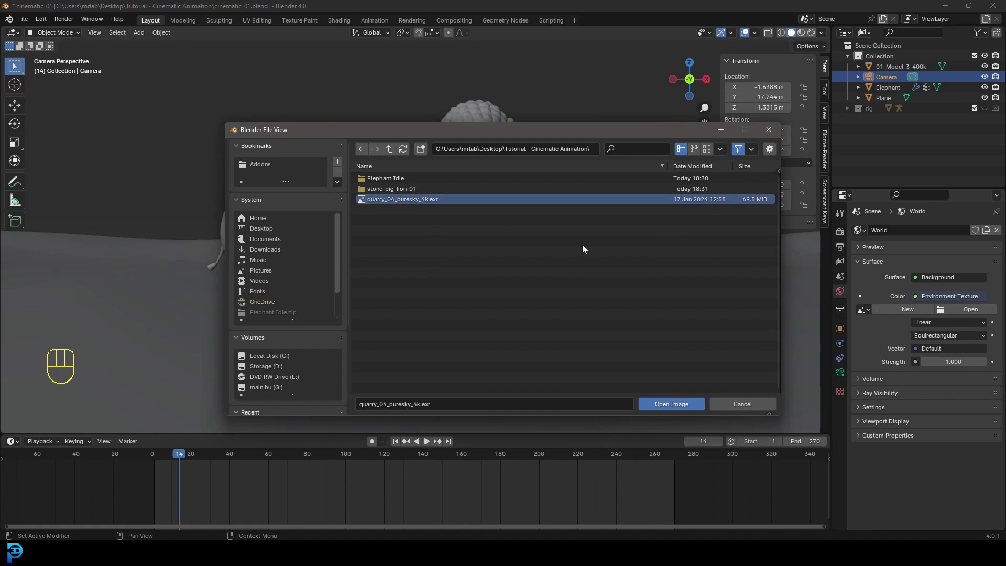
pyautogui.click(668, 401)
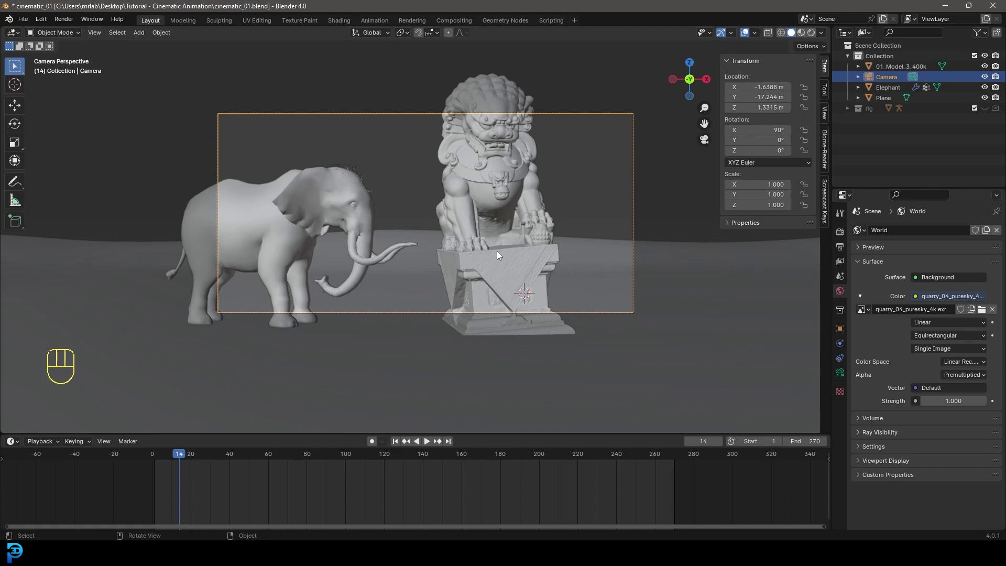
# - Define a render region covering the whole camera frame and save the file
pyautogui.hotkey('ctrl', 'b')
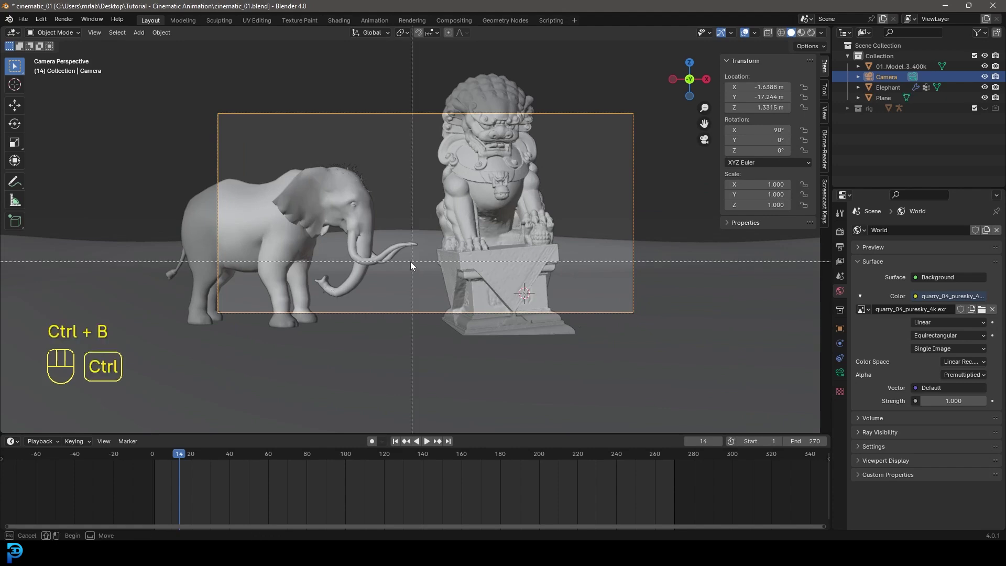
pyautogui.moveTo(143, 372); pyautogui.dragTo(647, 77)
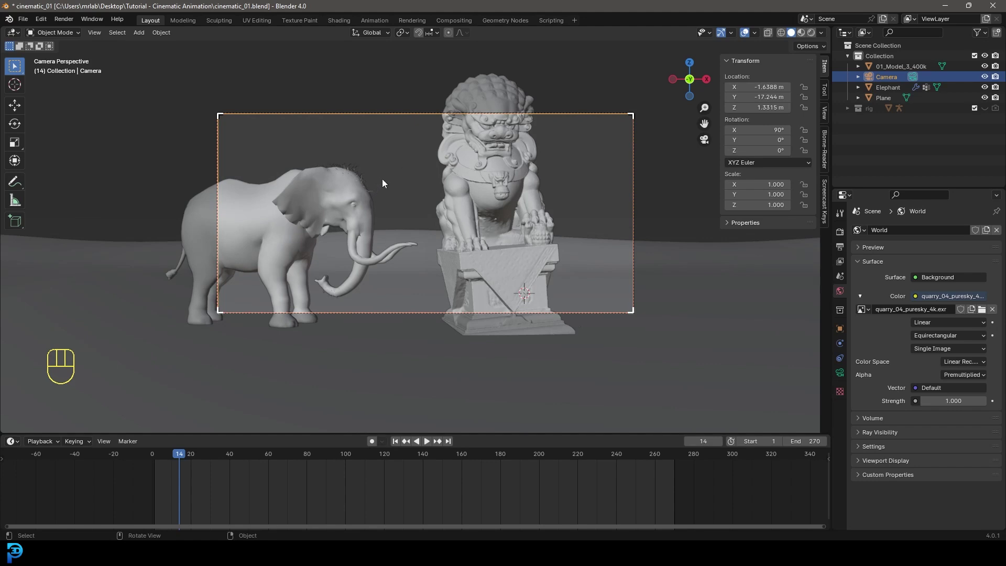
pyautogui.scroll(3, 395, 202)
pyautogui.hotkey('ctrl', 's')
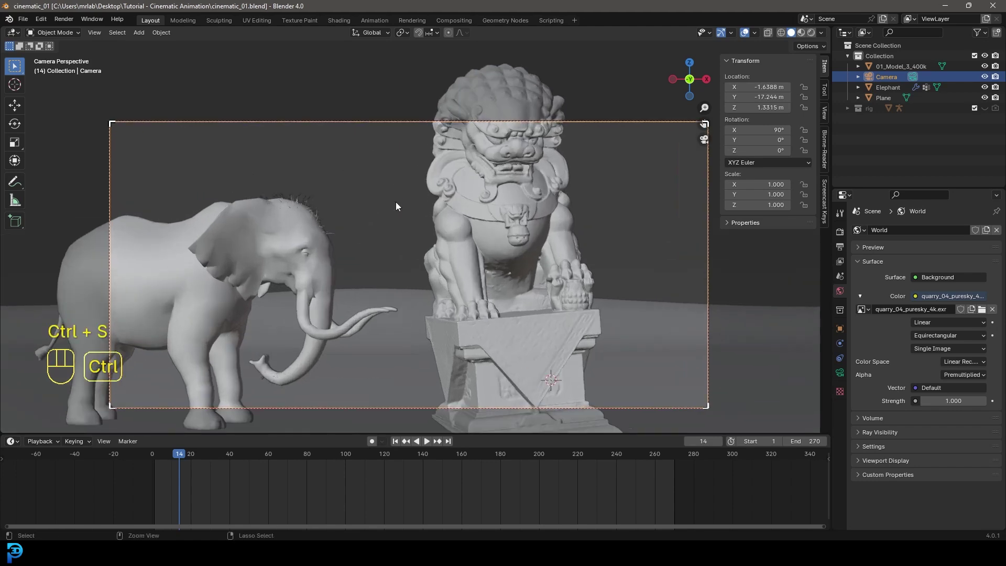
pyautogui.hotkey('ctrl', 's')
# - Preview the sky-lit scene through the camera in rendered shading and return to solid shading
pyautogui.scroll(-3, 406, 222)
pyautogui.press('z')
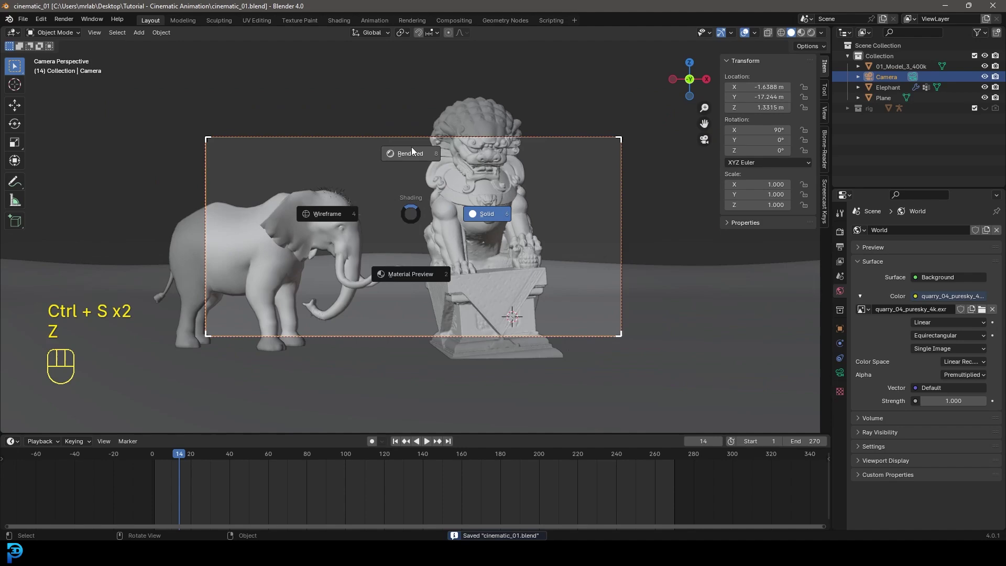
pyautogui.click(411, 152)
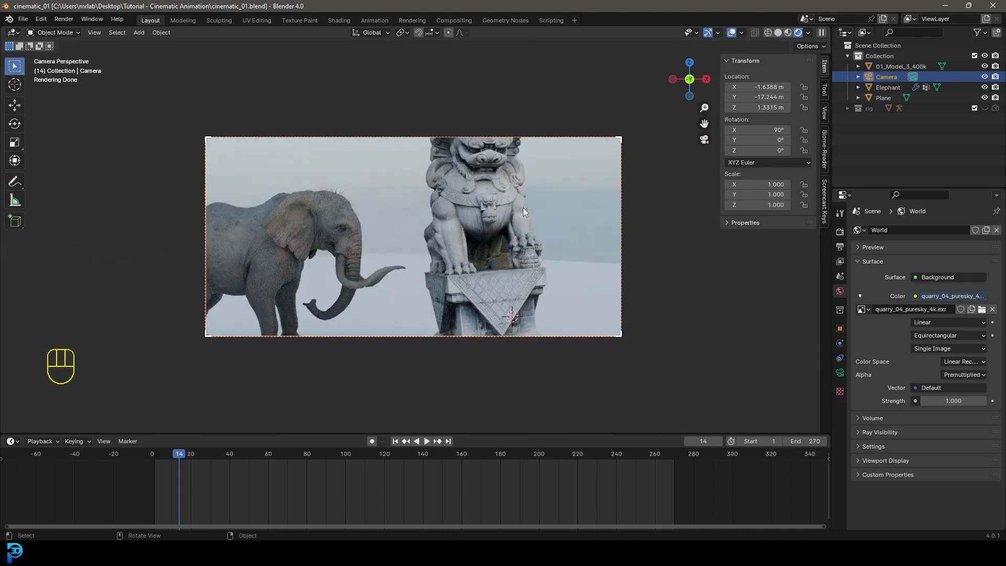
pyautogui.scroll(1, 523, 207)
pyautogui.press('z')
pyautogui.click(615, 214)
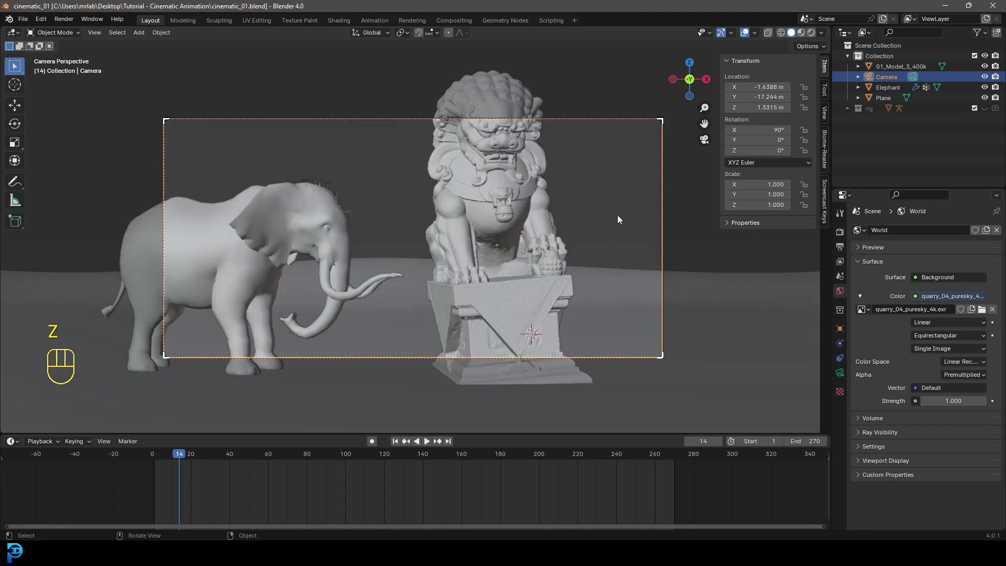
pyautogui.keyDown('shift'); pyautogui.scroll(1, 521, 240); pyautogui.keyUp('shift')
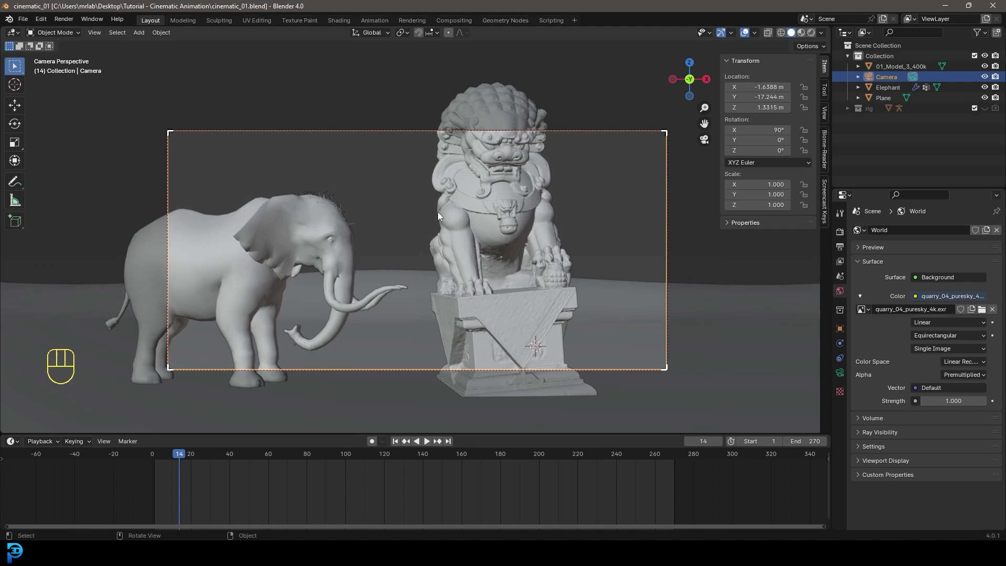
pyautogui.keyDown('shift'); pyautogui.moveTo(437, 205); pyautogui.dragTo(395, 277, button='middle'); pyautogui.keyUp('shift')
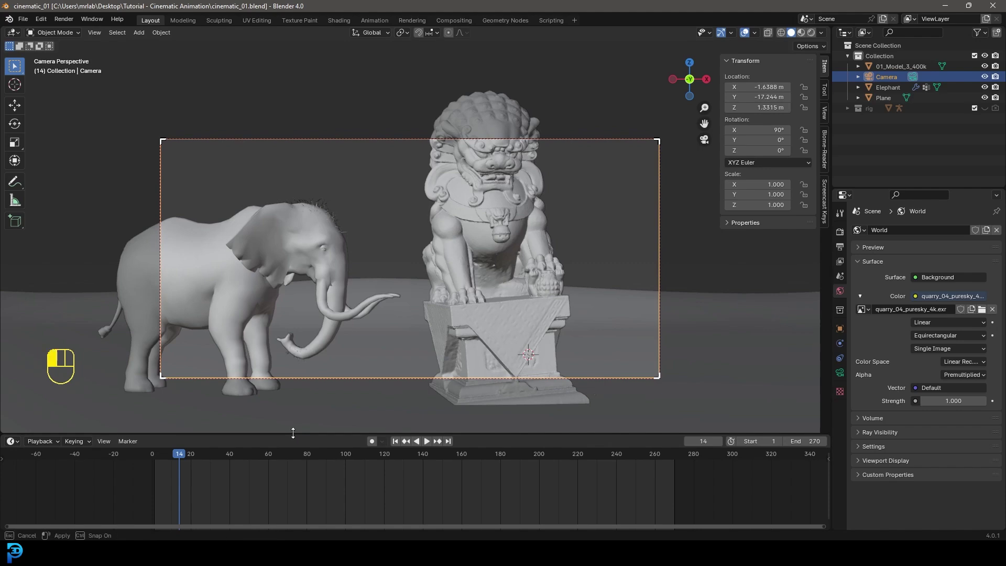